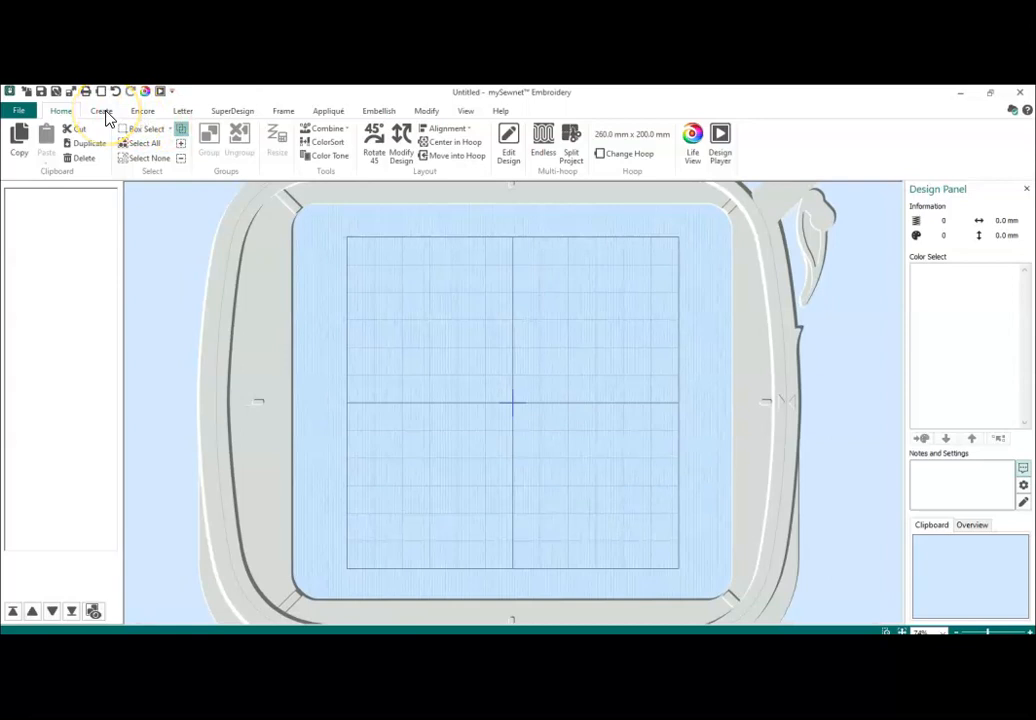
# Open the Digitizing module and start the ExpressDesign Wizard with Load or Create a Background Picture
pyautogui.click(104, 112)
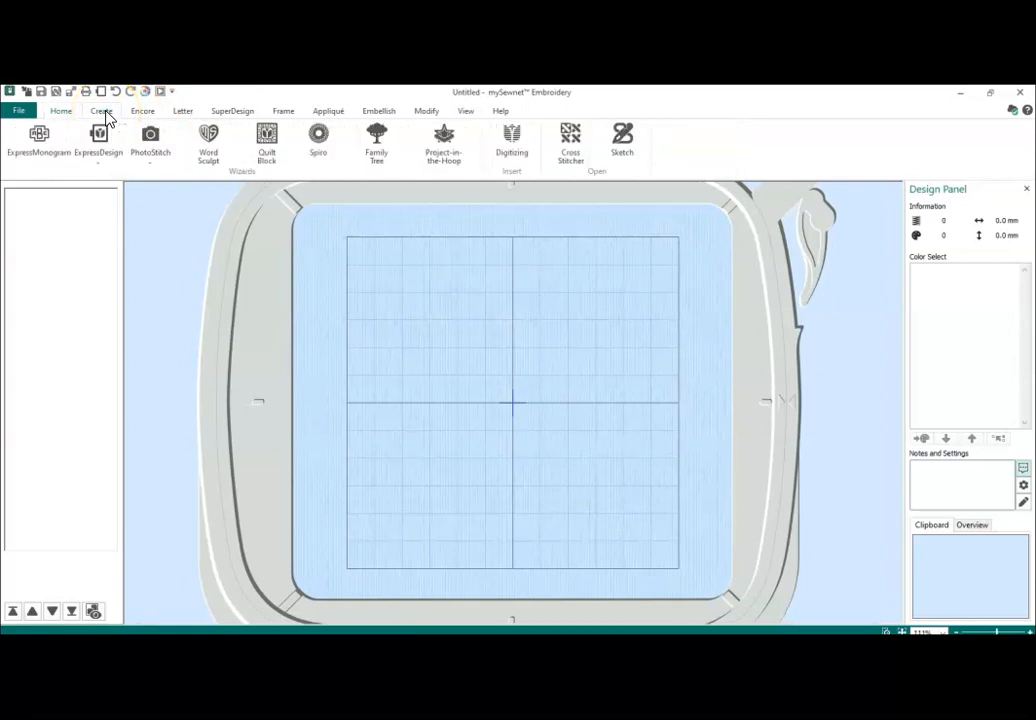
pyautogui.click(503, 150)
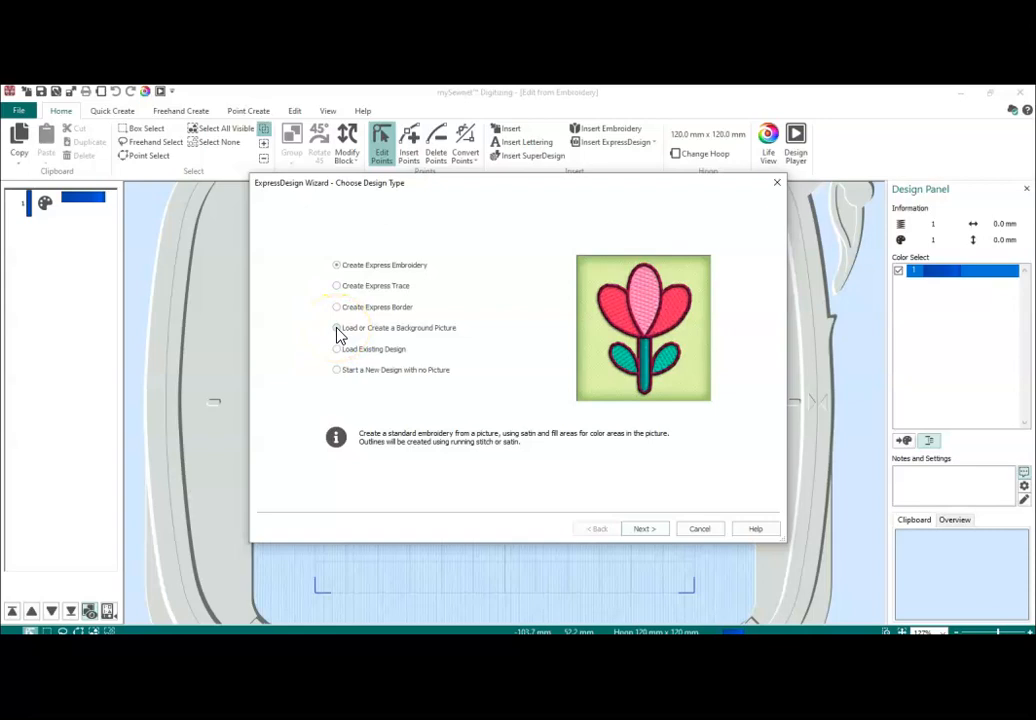
pyautogui.click(337, 329)
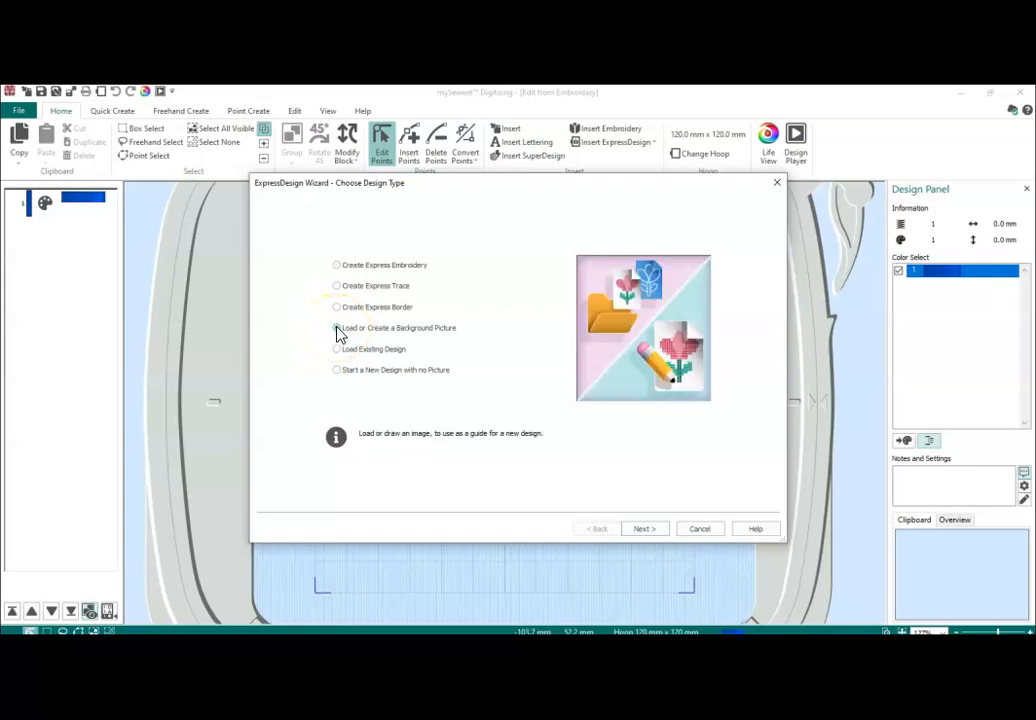
pyautogui.click(645, 529)
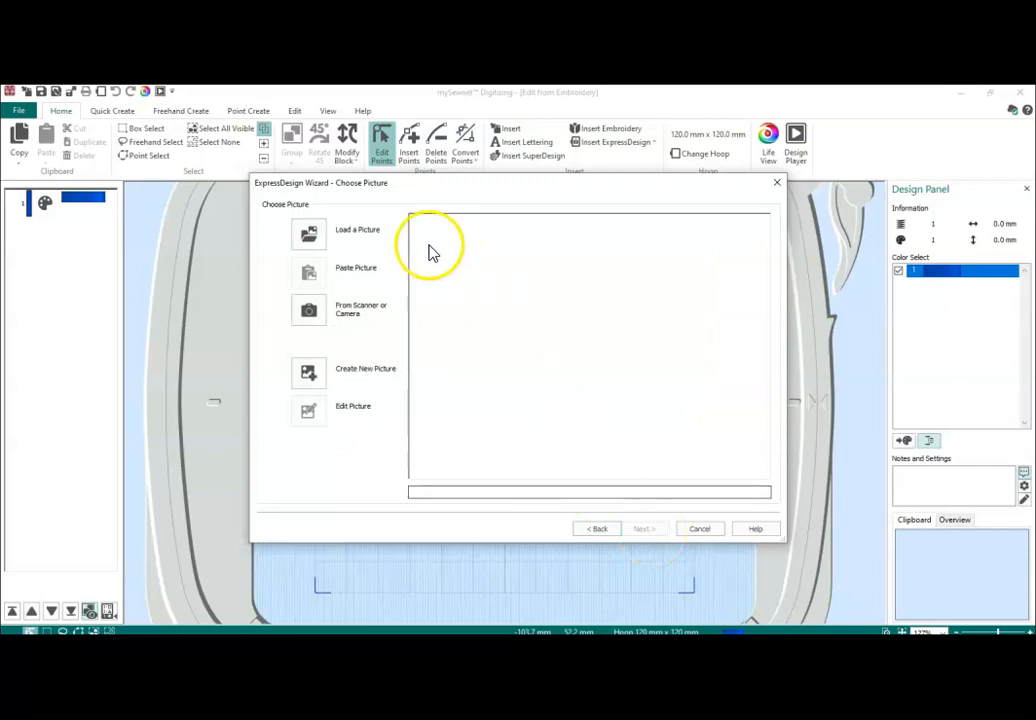
# Load the picture of the hand-drawn name with the diamond from the Desktop folder as the background
pyautogui.click(312, 232)
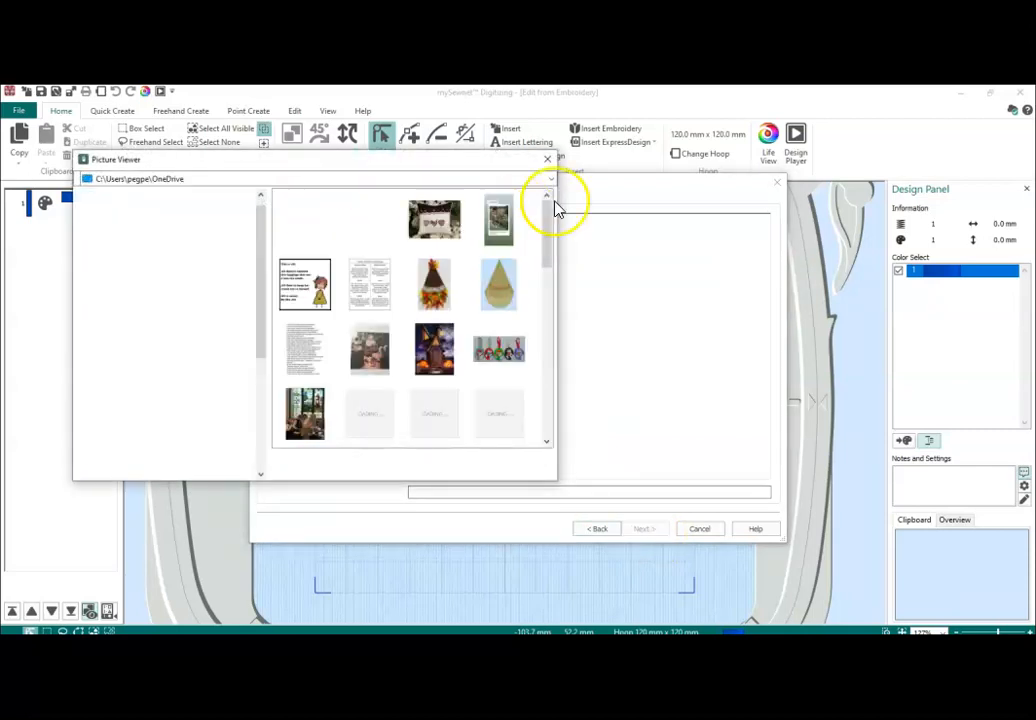
pyautogui.moveTo(550, 212)
pyautogui.mouseDown()
pyautogui.moveTo(540, 303)
pyautogui.moveTo(546, 231)
pyautogui.moveTo(536, 197)
pyautogui.mouseUp()
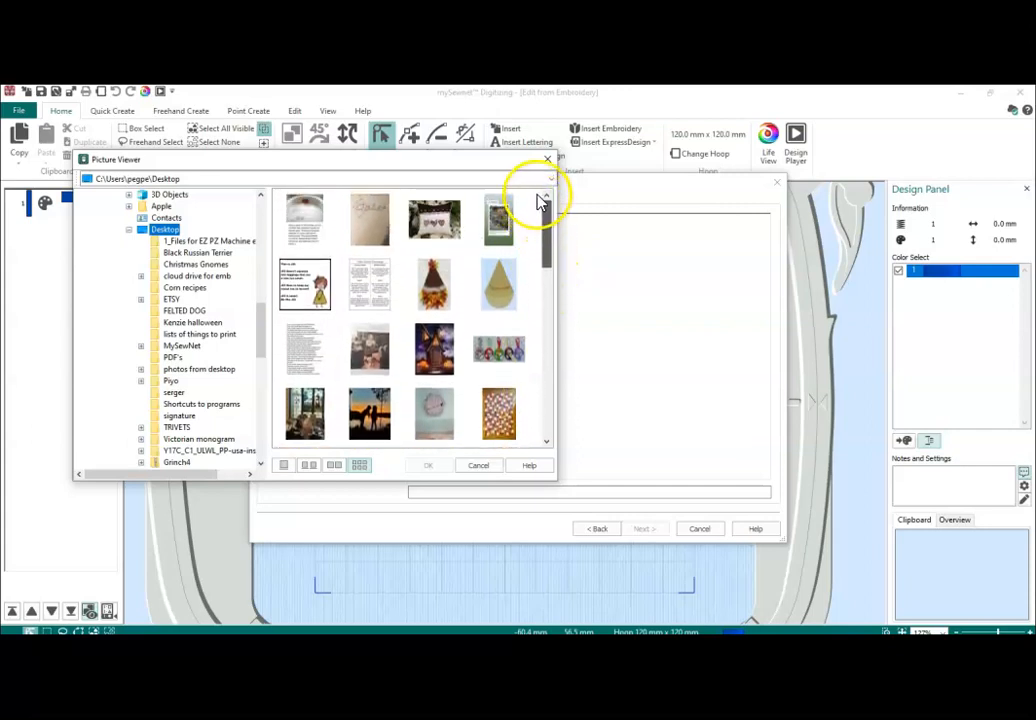
pyautogui.click(375, 215)
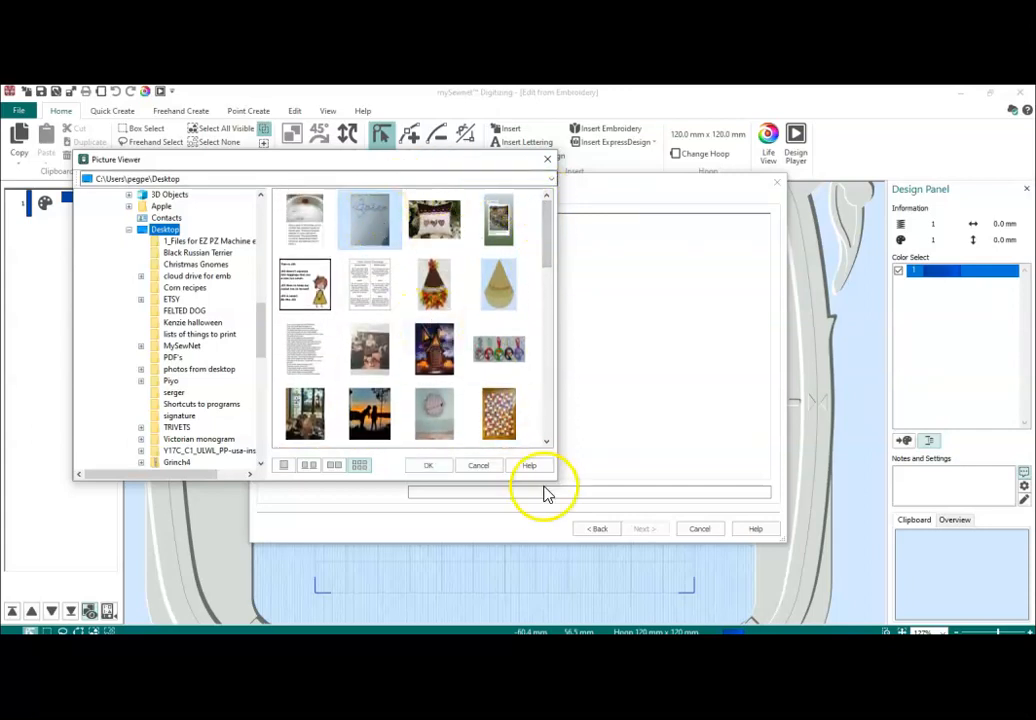
pyautogui.click(440, 468)
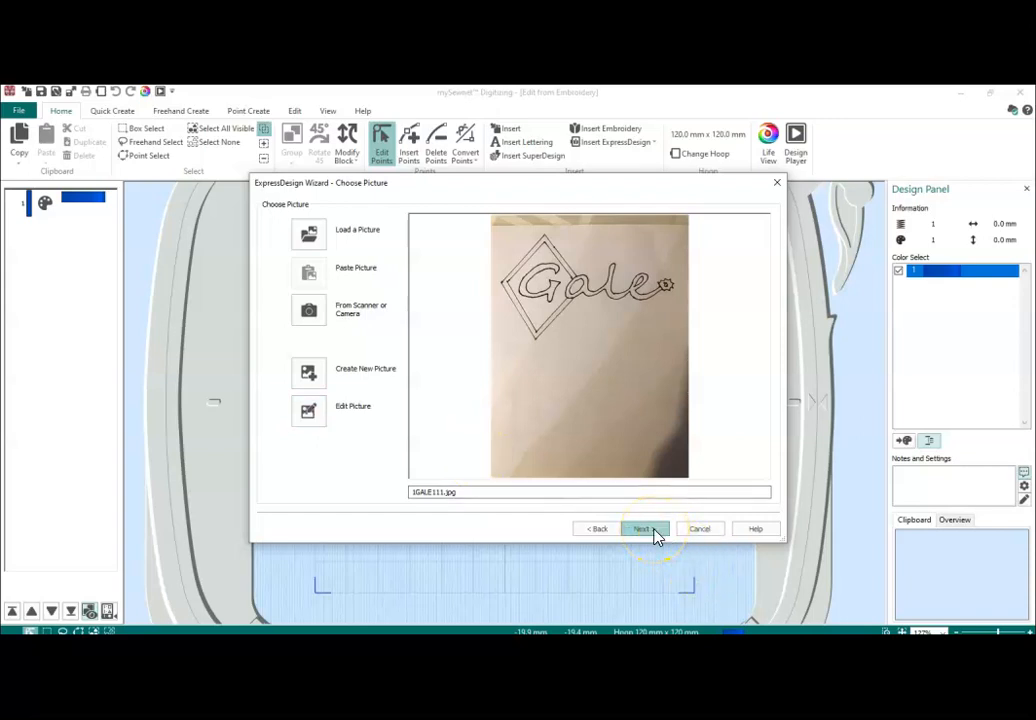
# Crop the picture to the lettering and diamond, and finish the wizard with the design fitted to the 120 mm x 120 mm hoop
pyautogui.moveTo(459, 447); pyautogui.dragTo(465, 351)
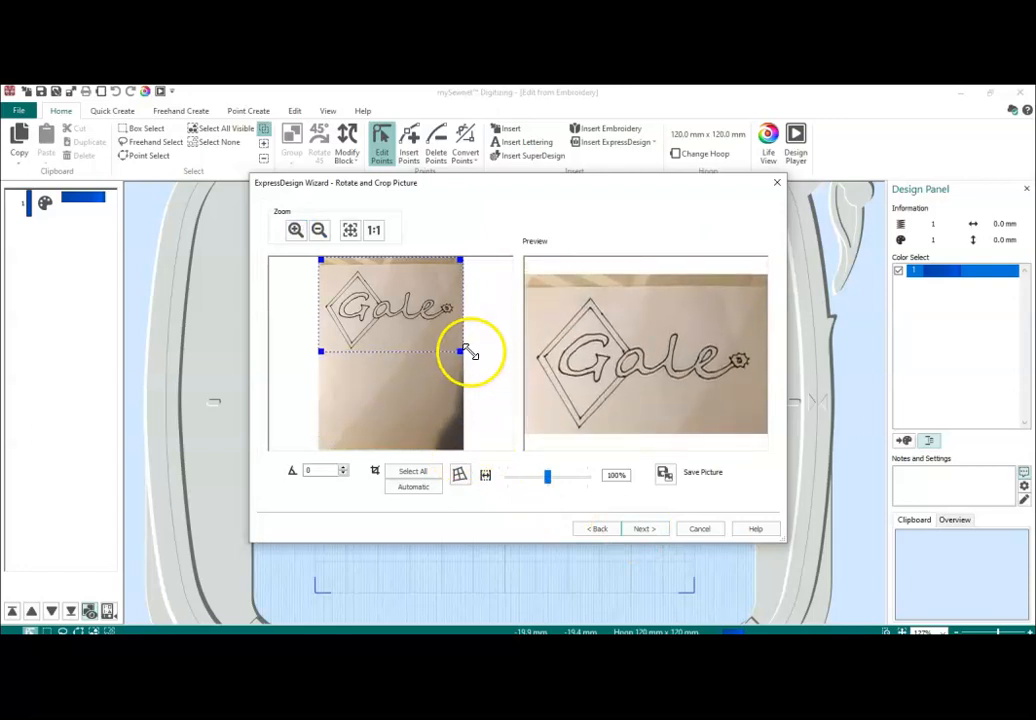
pyautogui.moveTo(320, 258); pyautogui.dragTo(317, 266)
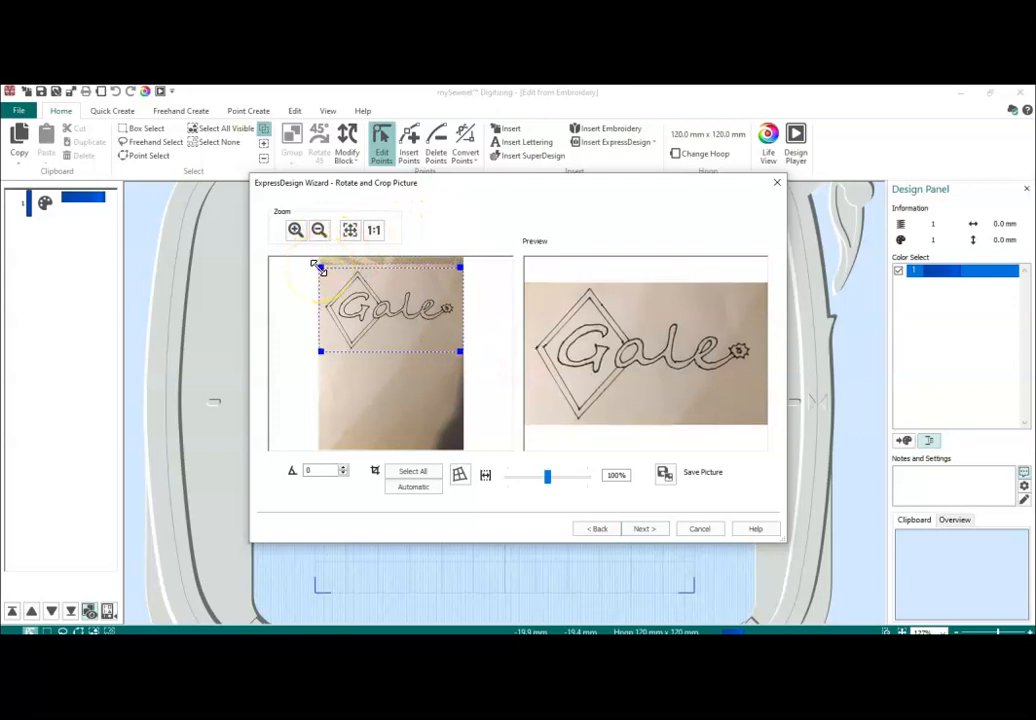
pyautogui.click(643, 530)
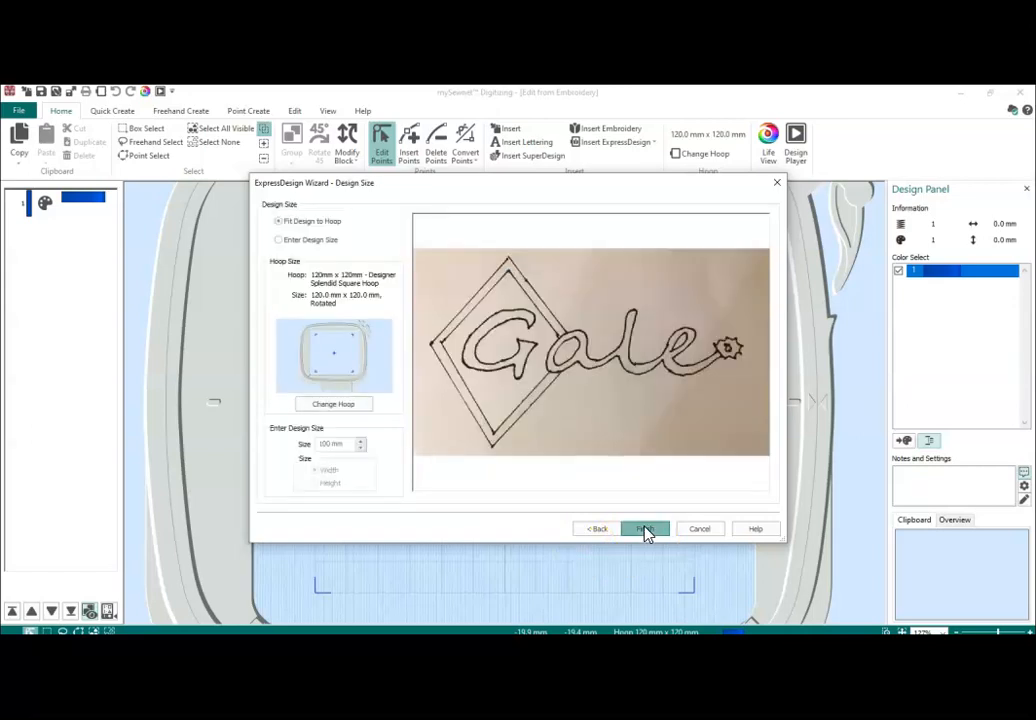
pyautogui.click(645, 529)
pyautogui.click(645, 551)
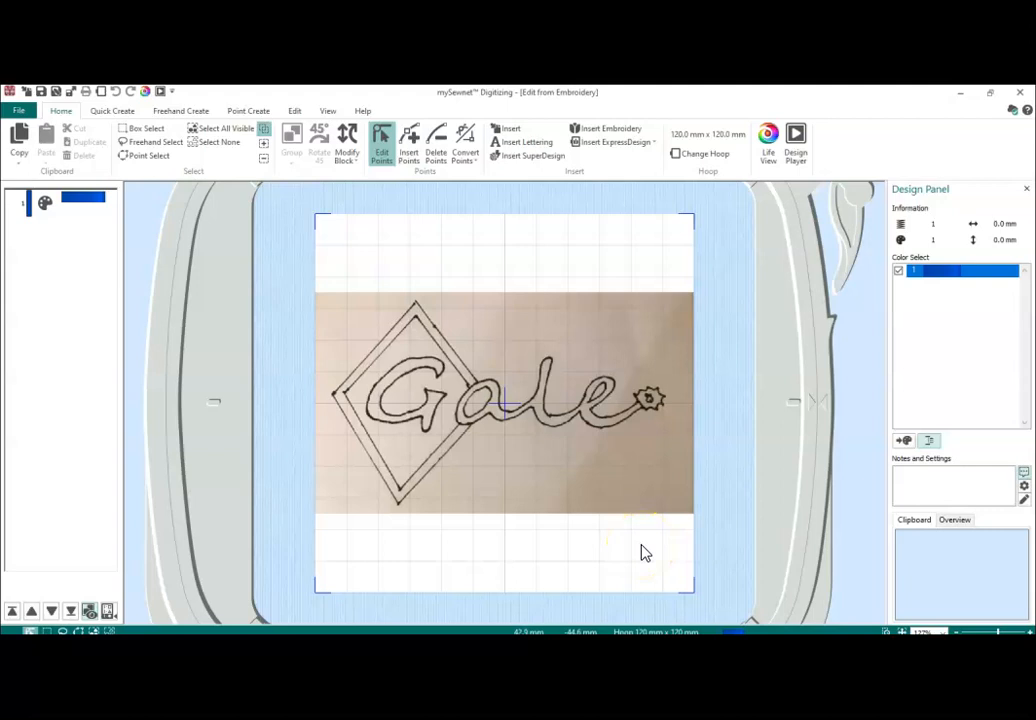
pyautogui.click(576, 479)
# Set the point-created areas to use a Double Stitch line and a Pattern Fill
pyautogui.click(250, 111)
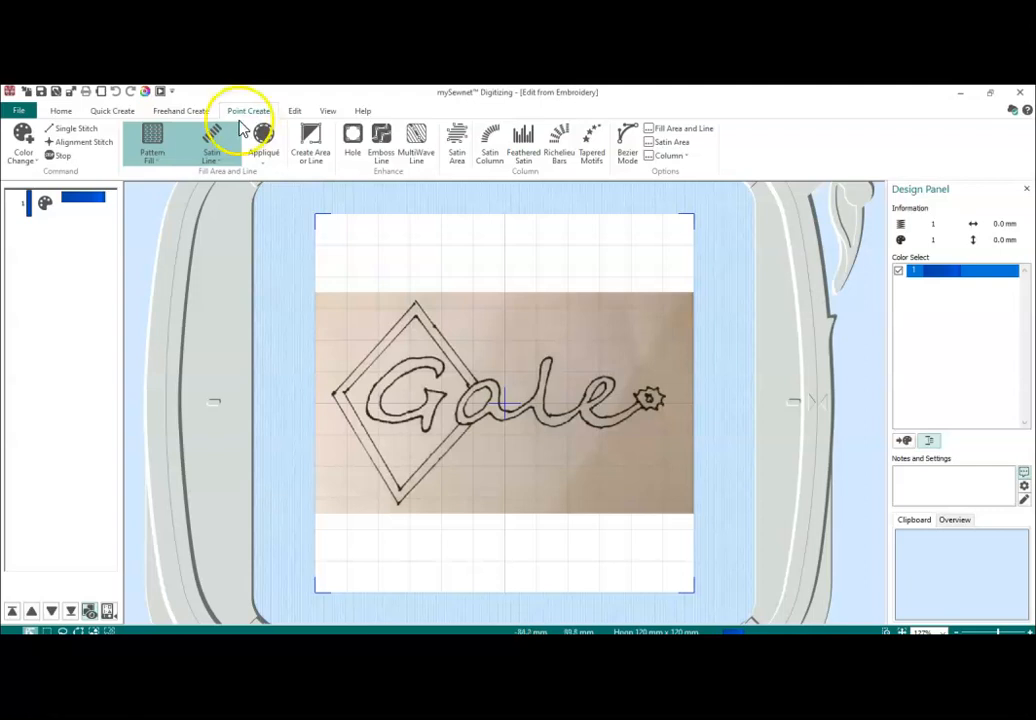
pyautogui.click(210, 160)
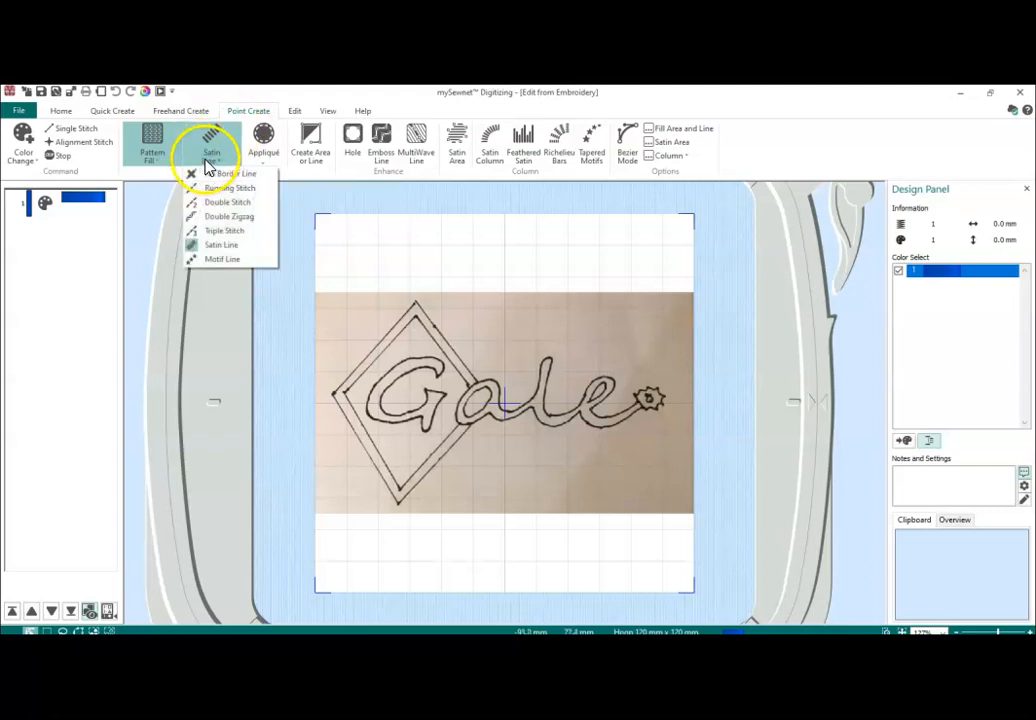
pyautogui.click(228, 204)
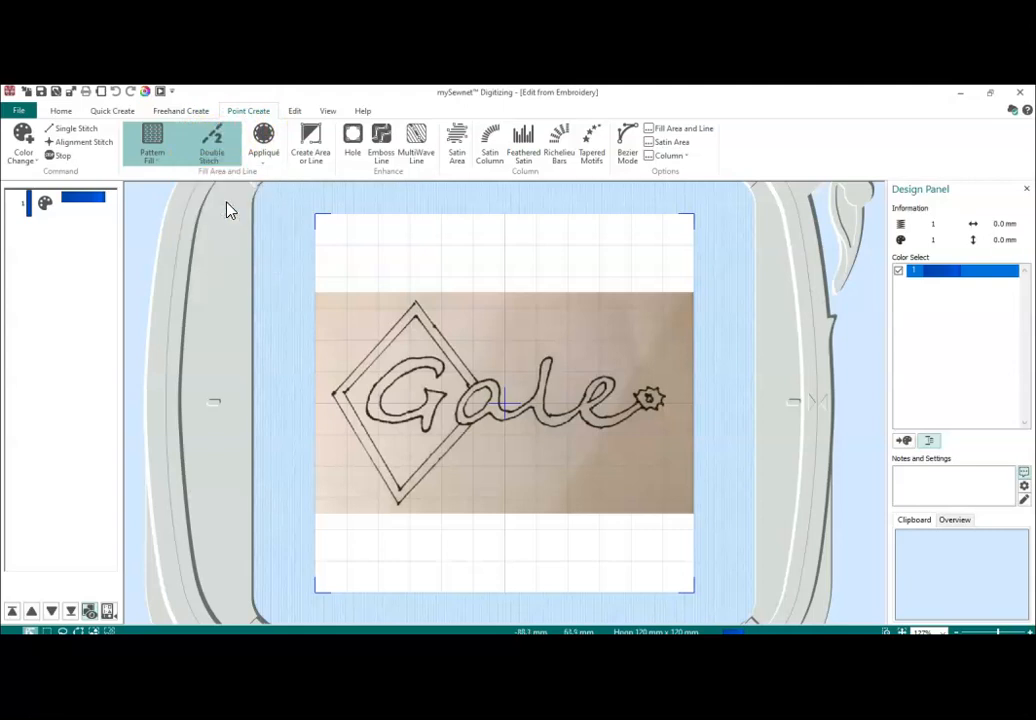
pyautogui.click(155, 163)
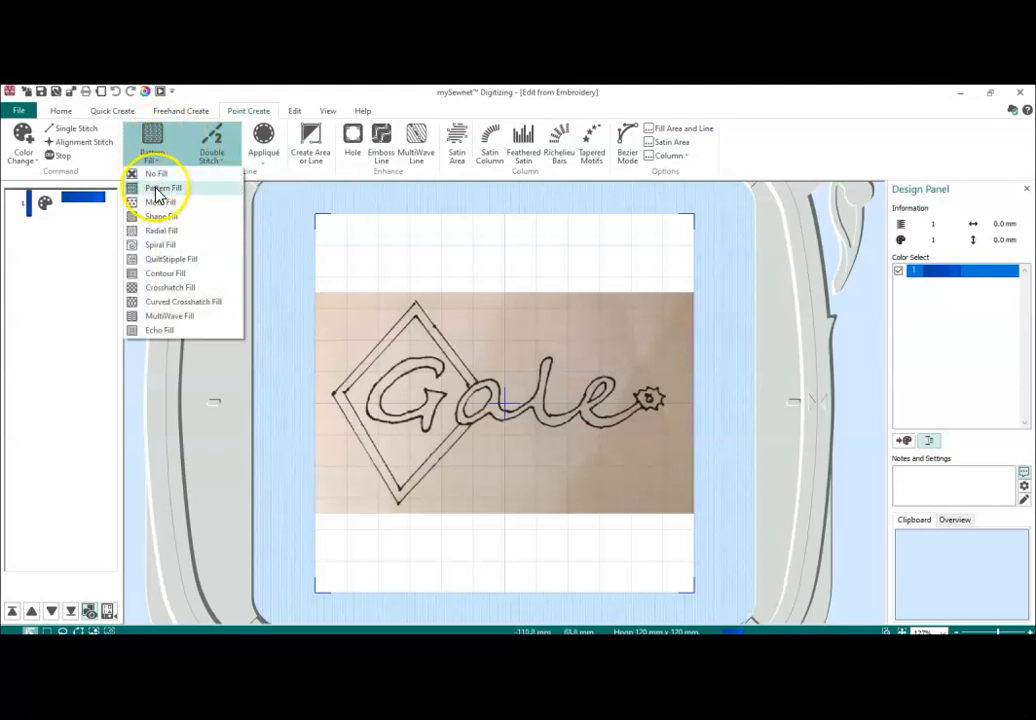
pyautogui.click(157, 194)
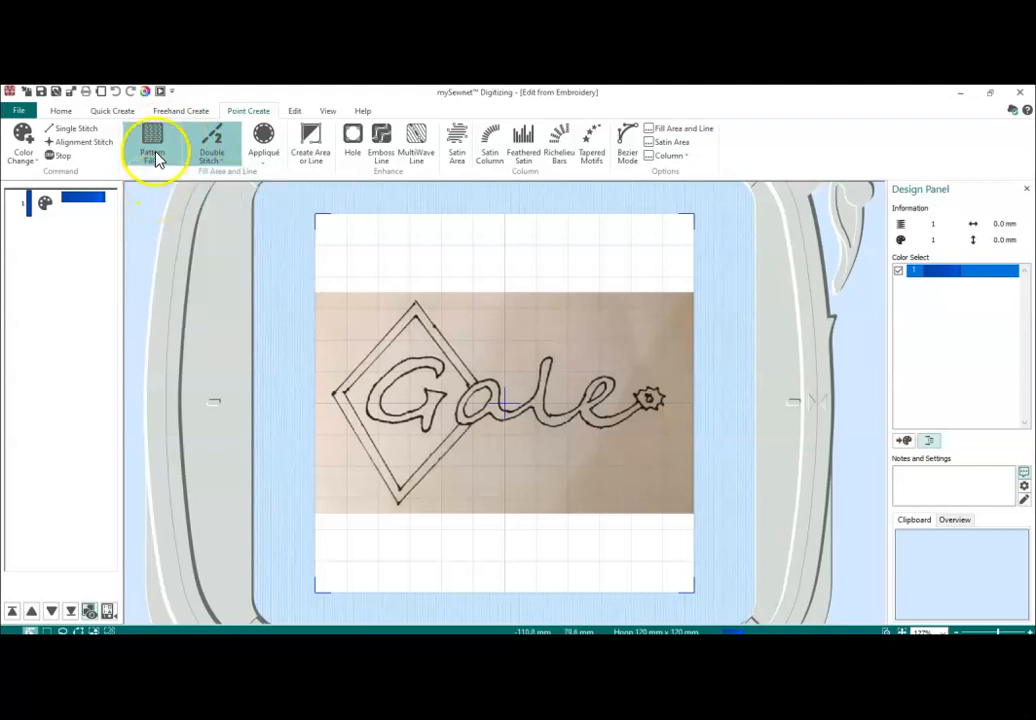
# In the Fill Area and Line options, browse the fill patterns and set the Double Stitch line length to 1.5 mm
pyautogui.click(680, 131)
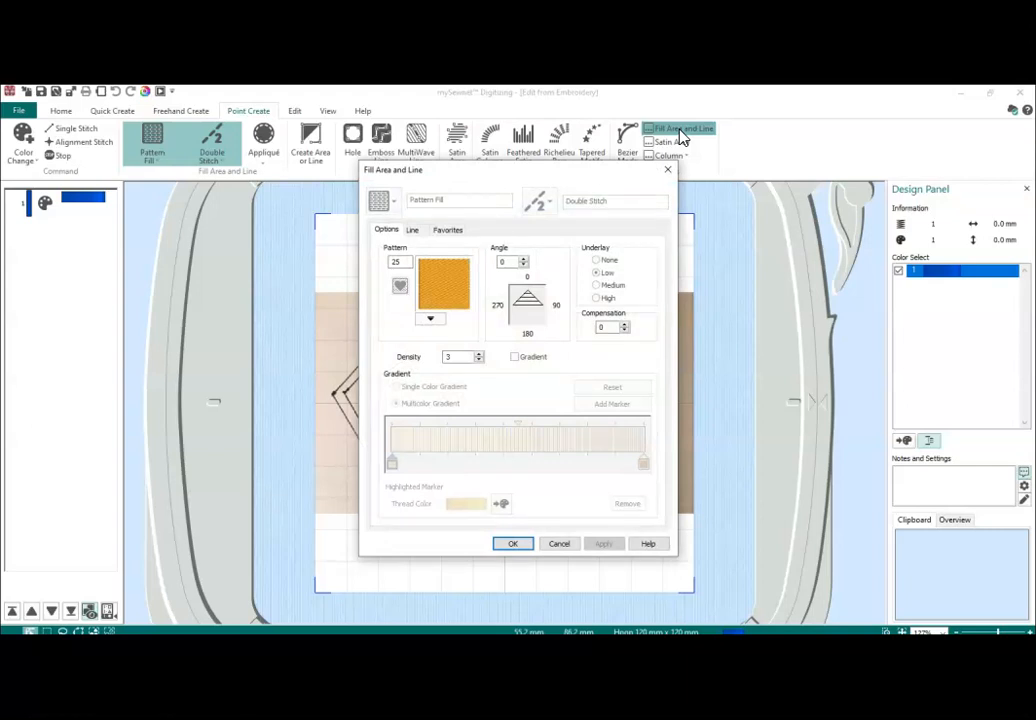
pyautogui.click(436, 322)
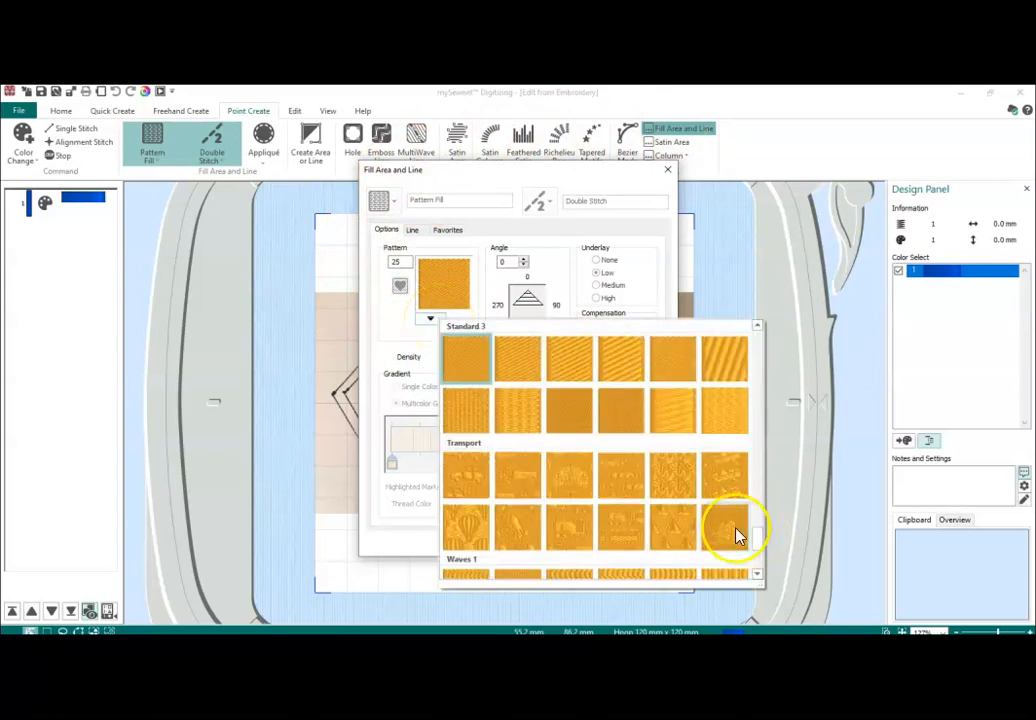
pyautogui.click(398, 324)
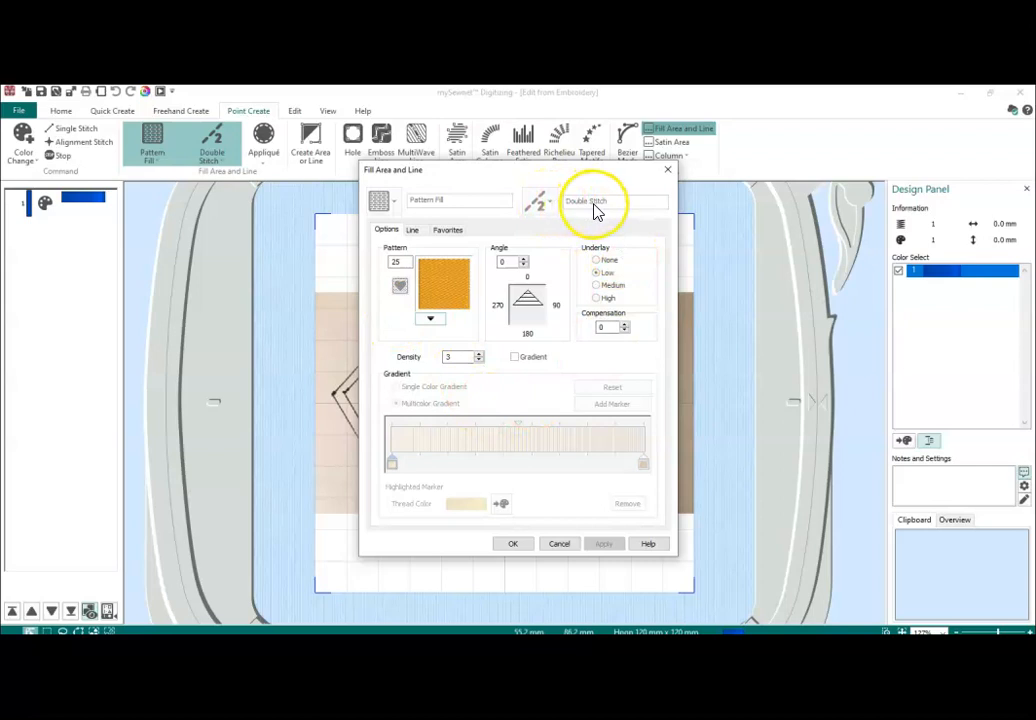
pyautogui.click(413, 231)
pyautogui.click(466, 265)
pyautogui.moveTo(466, 265); pyautogui.dragTo(400, 280)
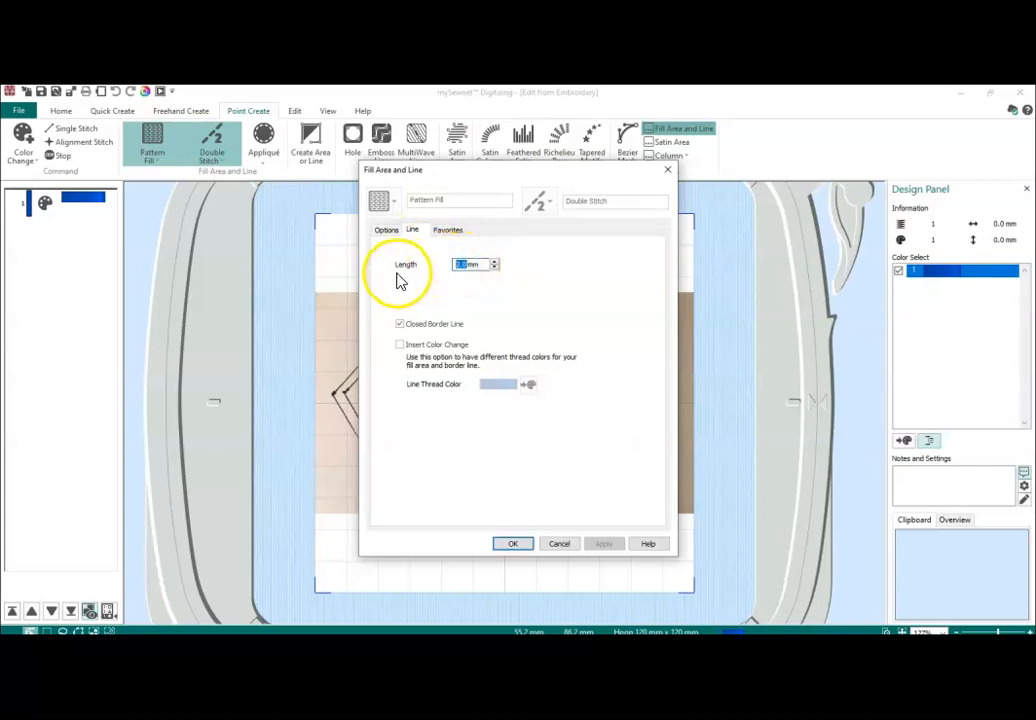
pyautogui.write('1.5')
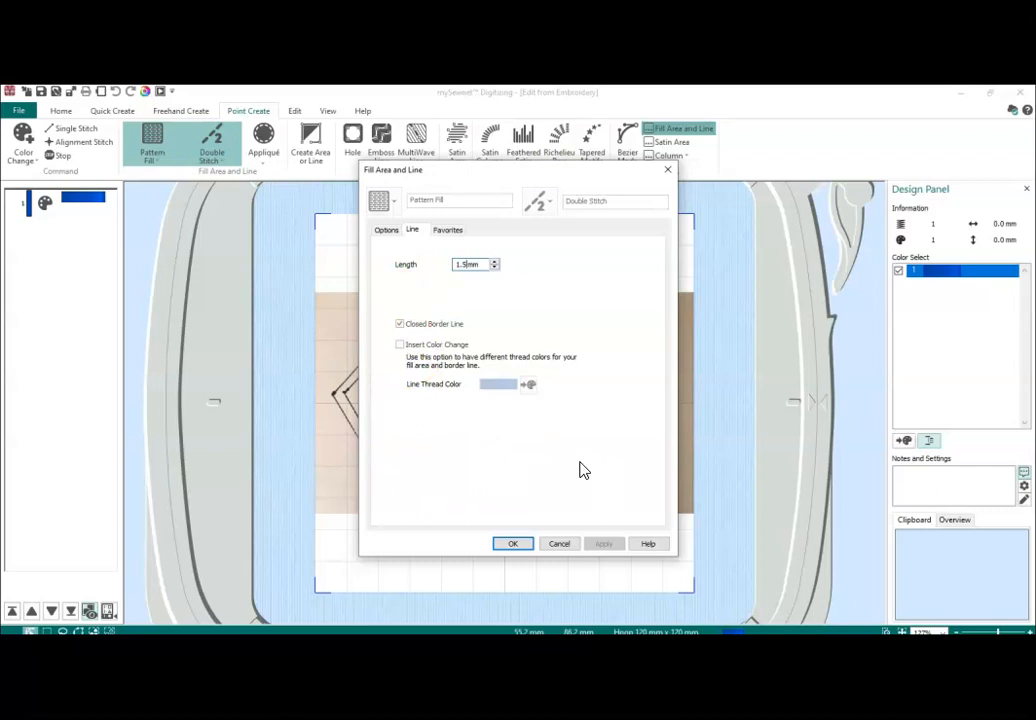
pyautogui.click(507, 545)
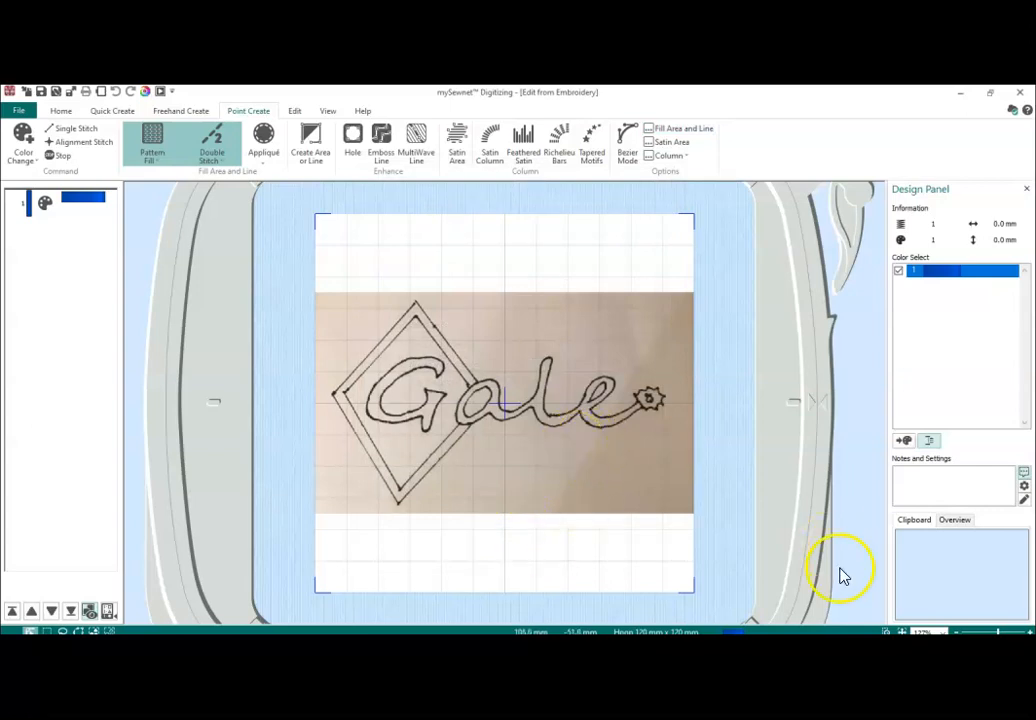
# Start a Create Area or Line outline at the flower, tracing the tail's upper edge and the right side of the e's loop
pyautogui.click(885, 632)
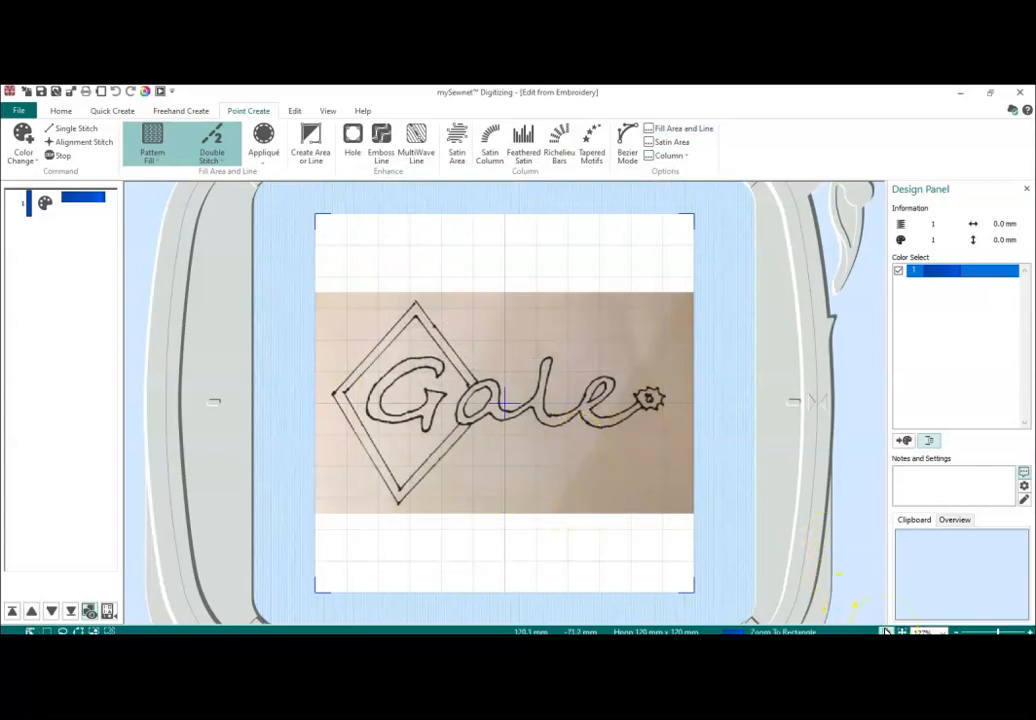
pyautogui.moveTo(319, 293); pyautogui.dragTo(688, 512)
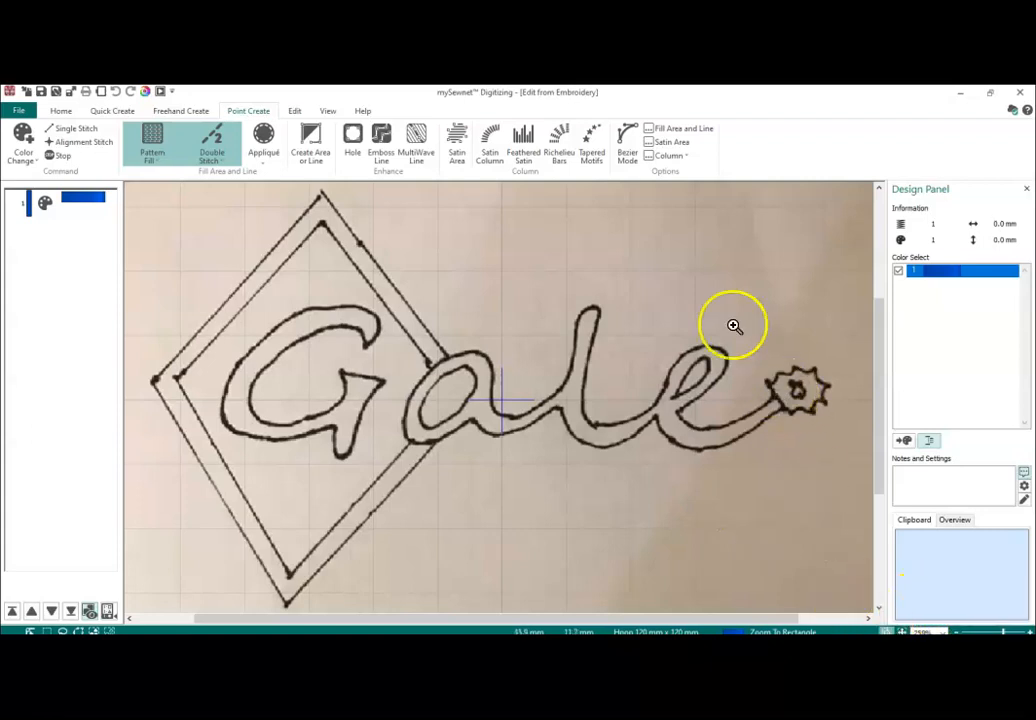
pyautogui.click(314, 139)
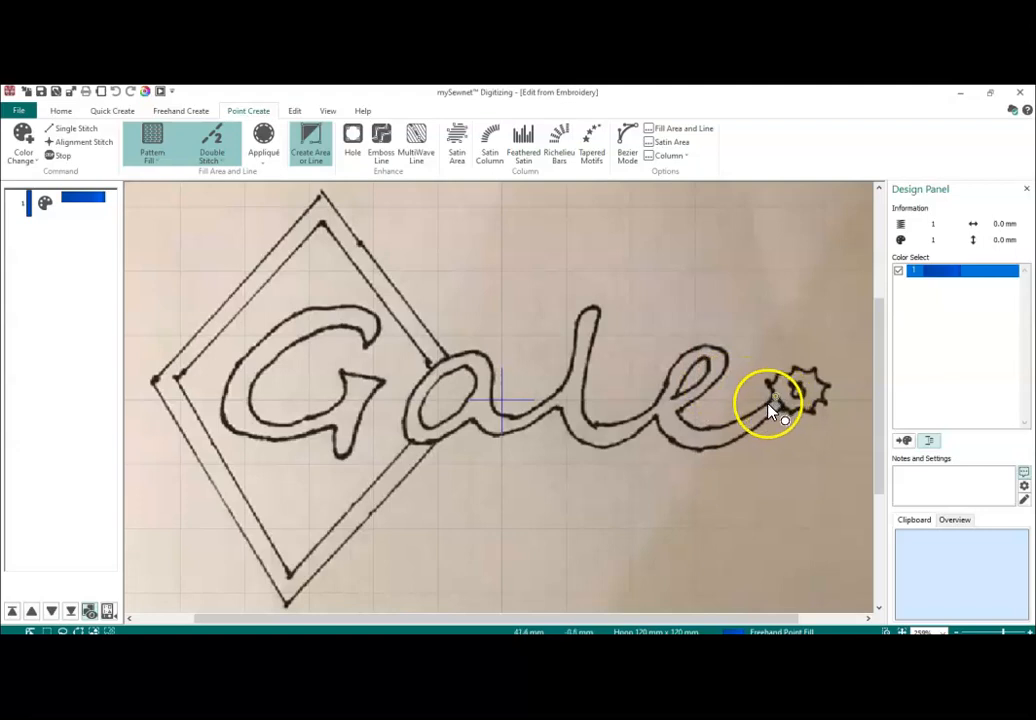
pyautogui.click(716, 428)
pyautogui.click(680, 410)
pyautogui.click(688, 406)
pyautogui.click(702, 397)
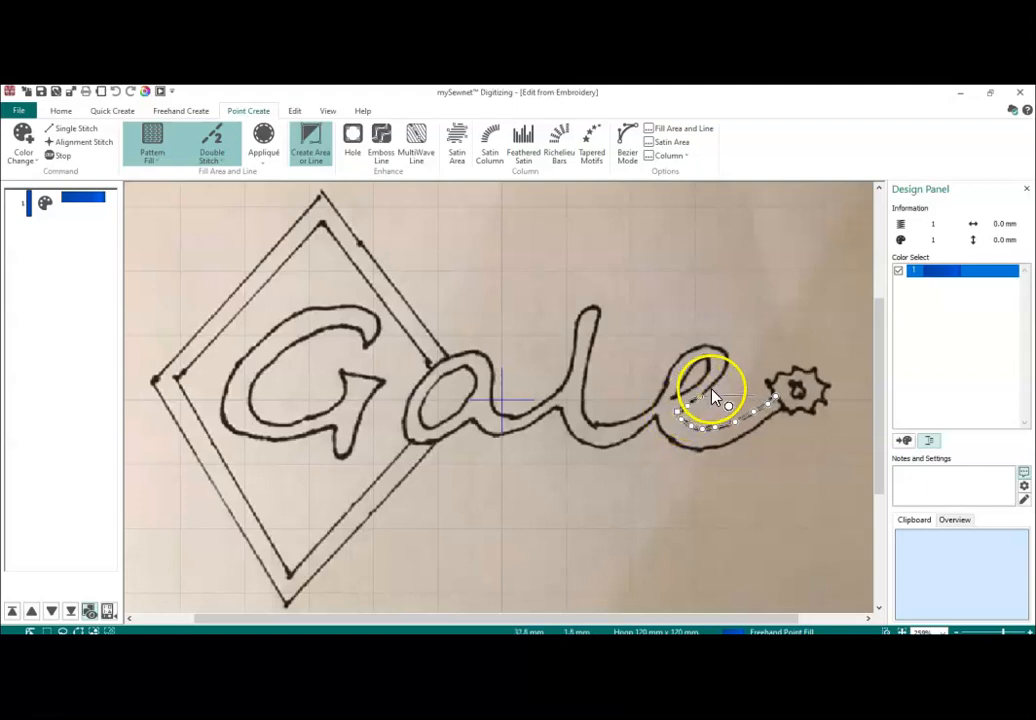
pyautogui.click(713, 385)
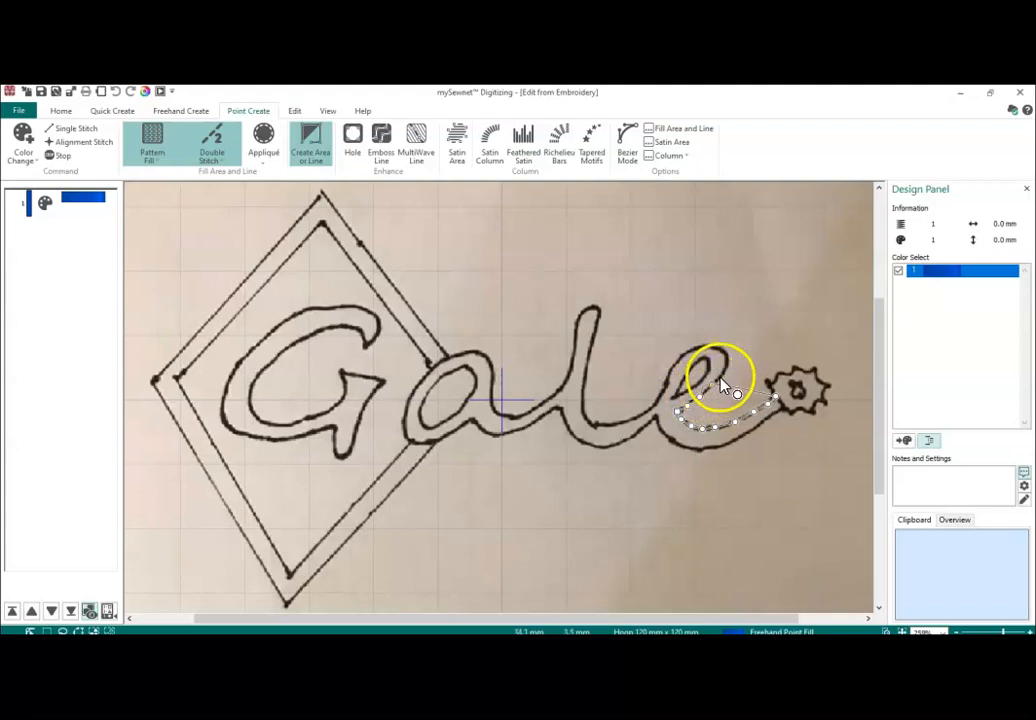
pyautogui.click(723, 373)
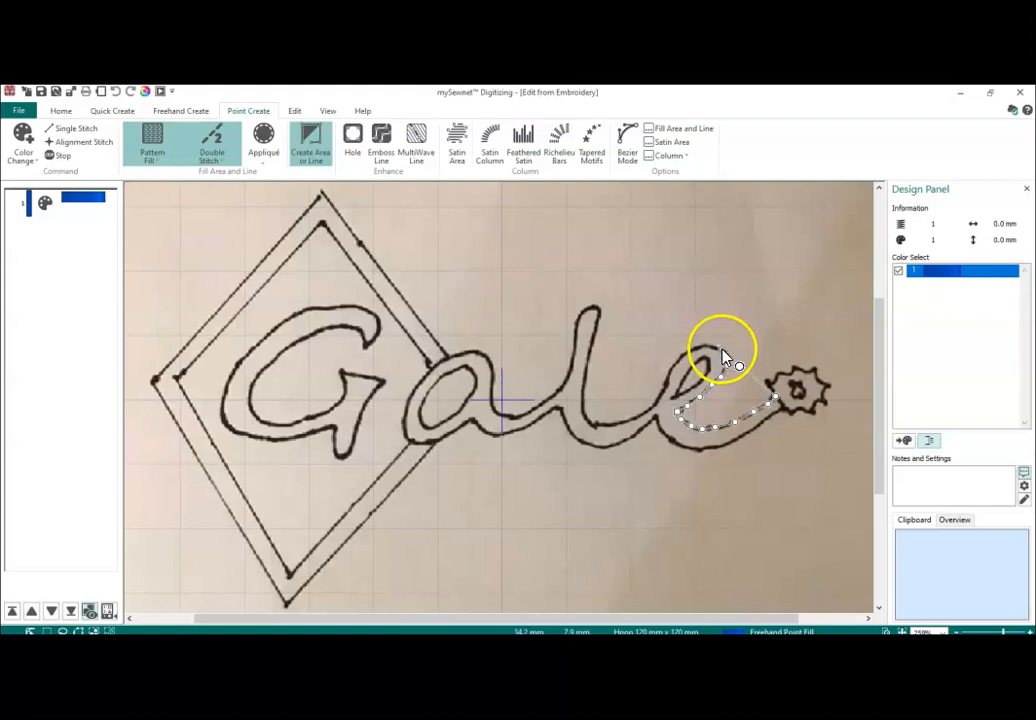
# Continue the outline over the top of the e, down its left side and along the connecting stroke to the l
pyautogui.click(703, 345)
pyautogui.click(696, 347)
pyautogui.click(682, 354)
pyautogui.click(675, 361)
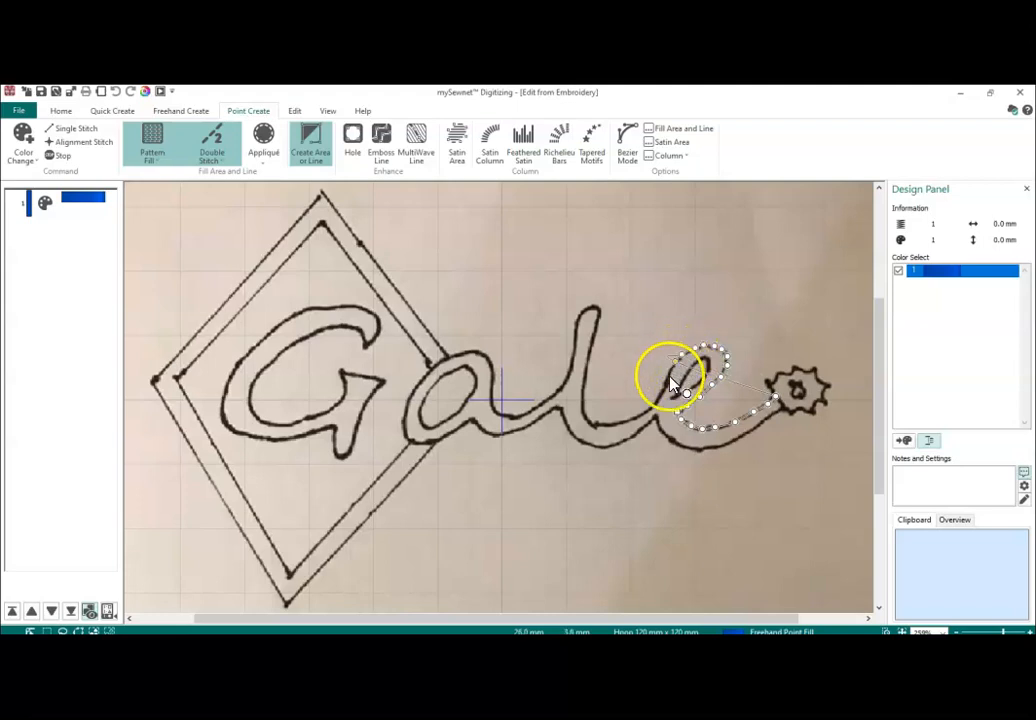
pyautogui.click(668, 373)
pyautogui.click(667, 384)
pyautogui.click(646, 412)
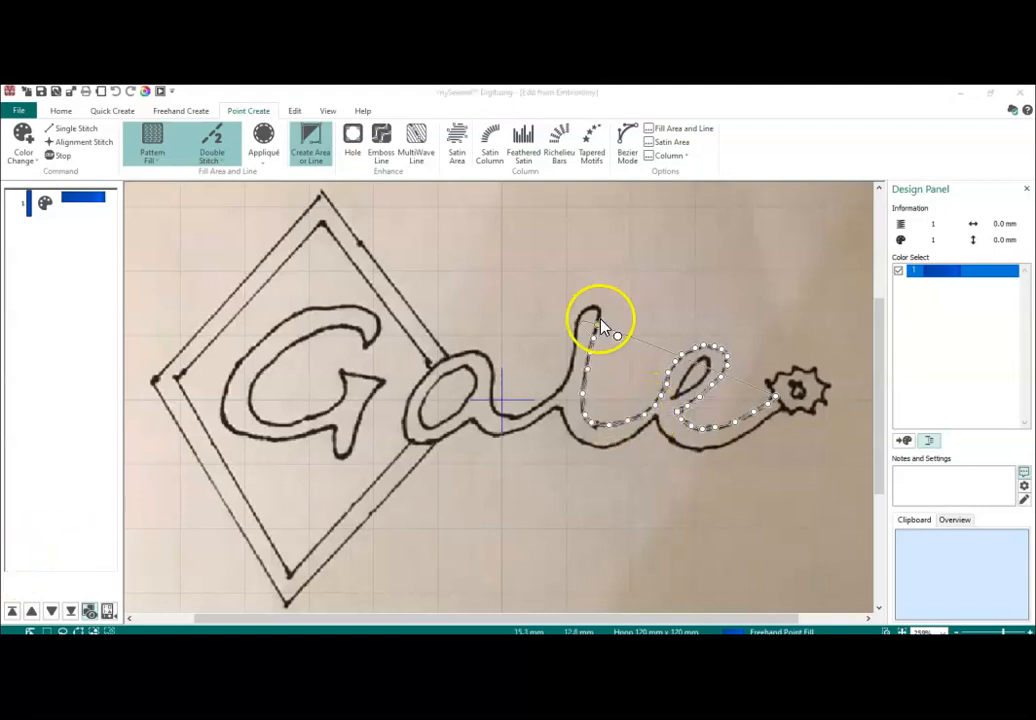
# Continue the outline over the top of the l and down its left side to the connecting stroke
pyautogui.click(600, 317)
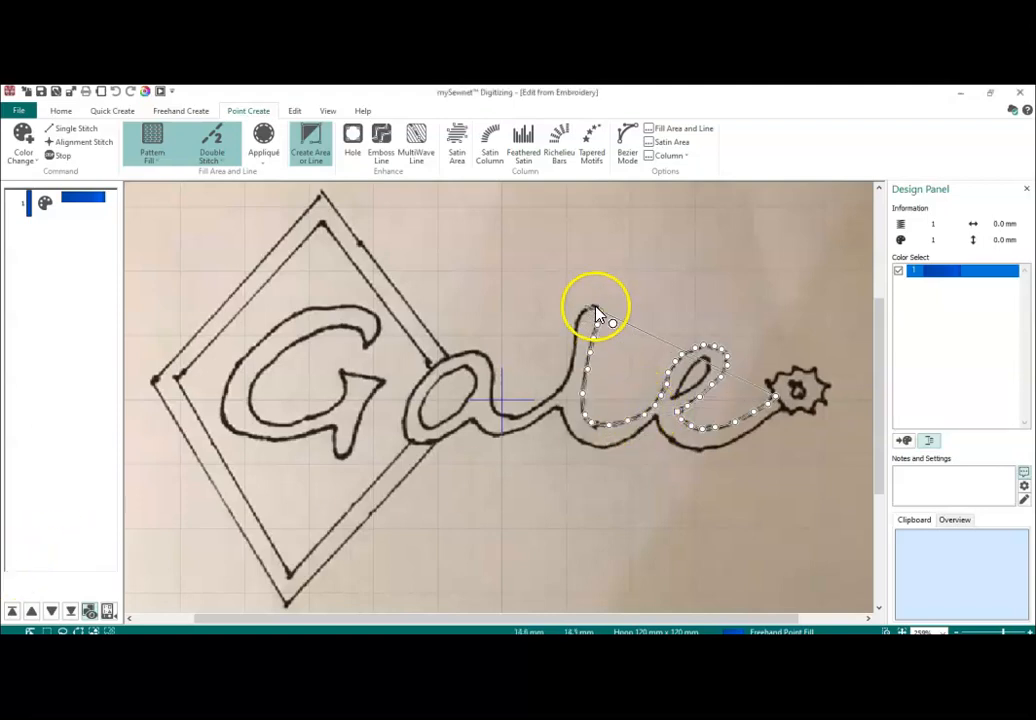
pyautogui.click(589, 308)
pyautogui.click(583, 311)
pyautogui.click(579, 317)
pyautogui.click(577, 330)
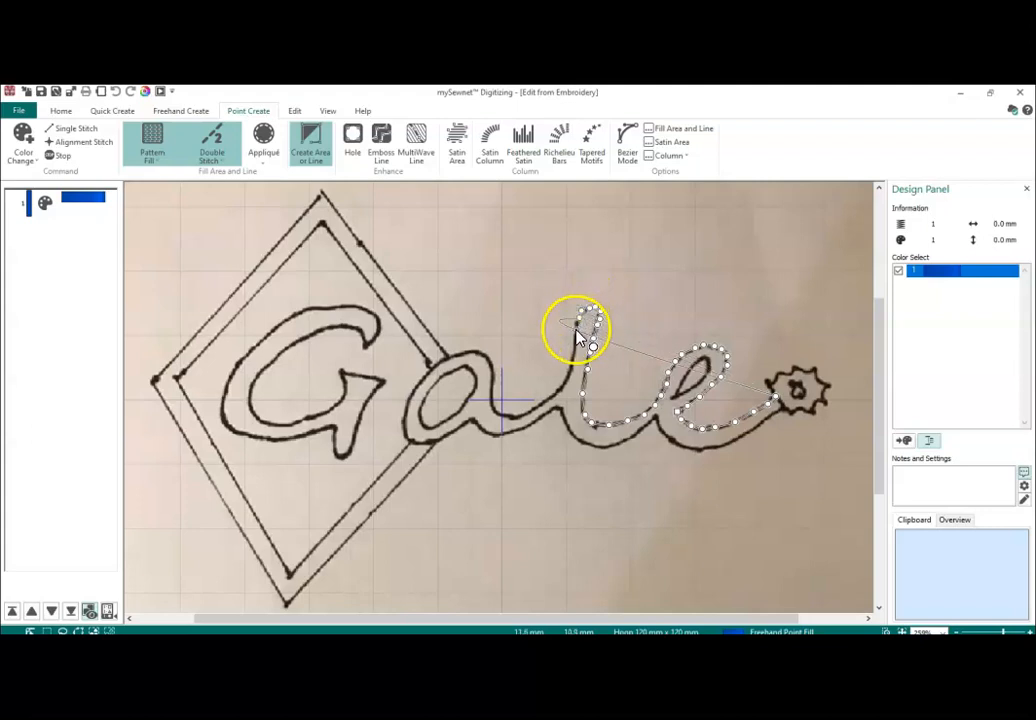
pyautogui.click(575, 345)
pyautogui.click(572, 360)
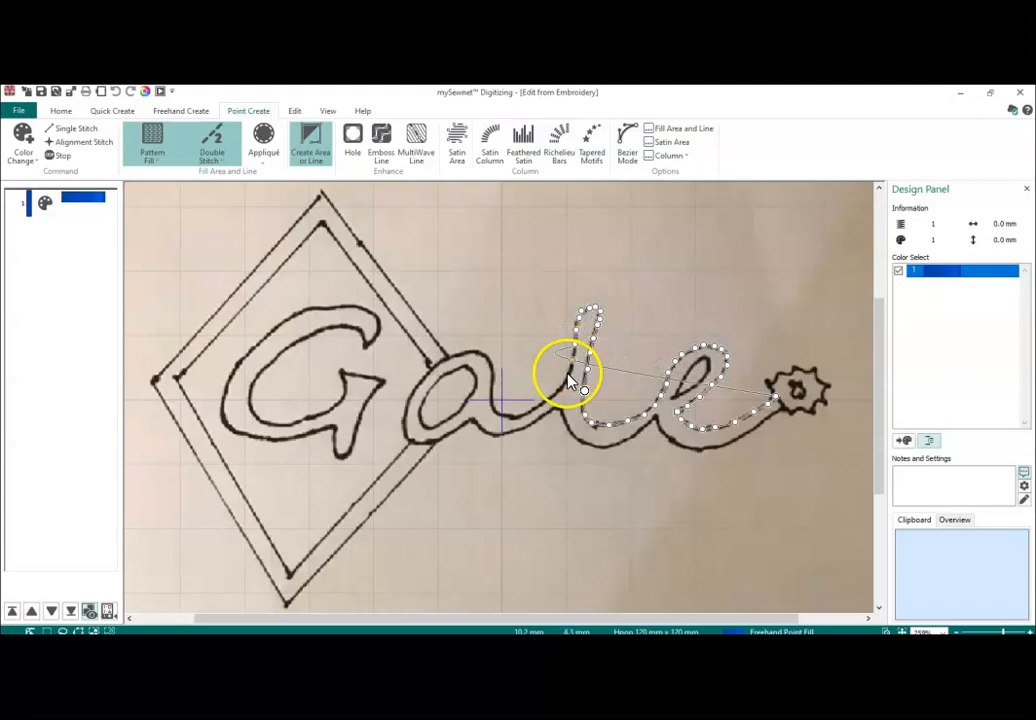
pyautogui.click(567, 377)
pyautogui.click(562, 388)
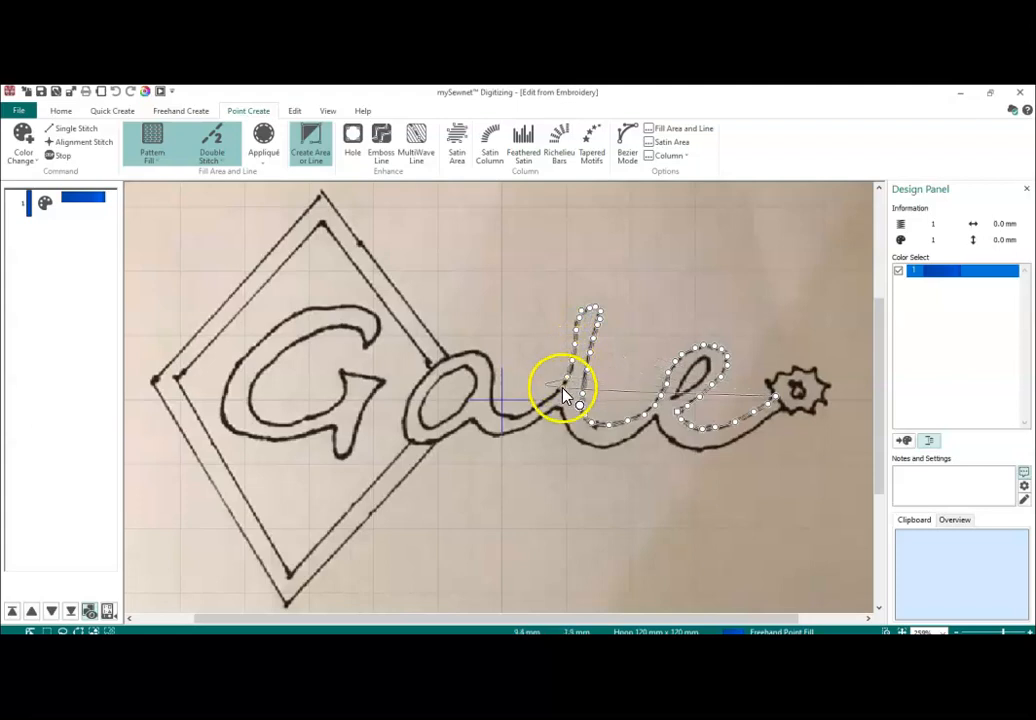
# Continue the outline along the connecting stroke, around the a and back under the letters to the e
pyautogui.click(553, 398)
pyautogui.click(542, 404)
pyautogui.click(530, 412)
pyautogui.click(516, 417)
pyautogui.click(497, 410)
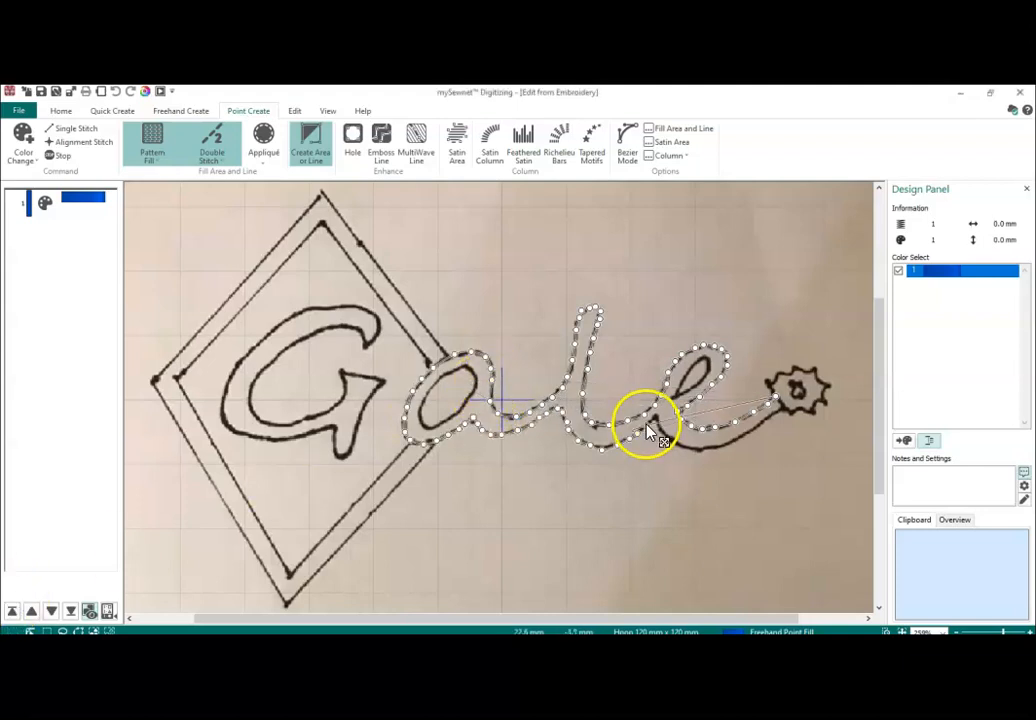
# Trace the lower edge of the e's tail back to the flower and complete the outline as a filled area
pyautogui.click(776, 404)
pyautogui.click(737, 430)
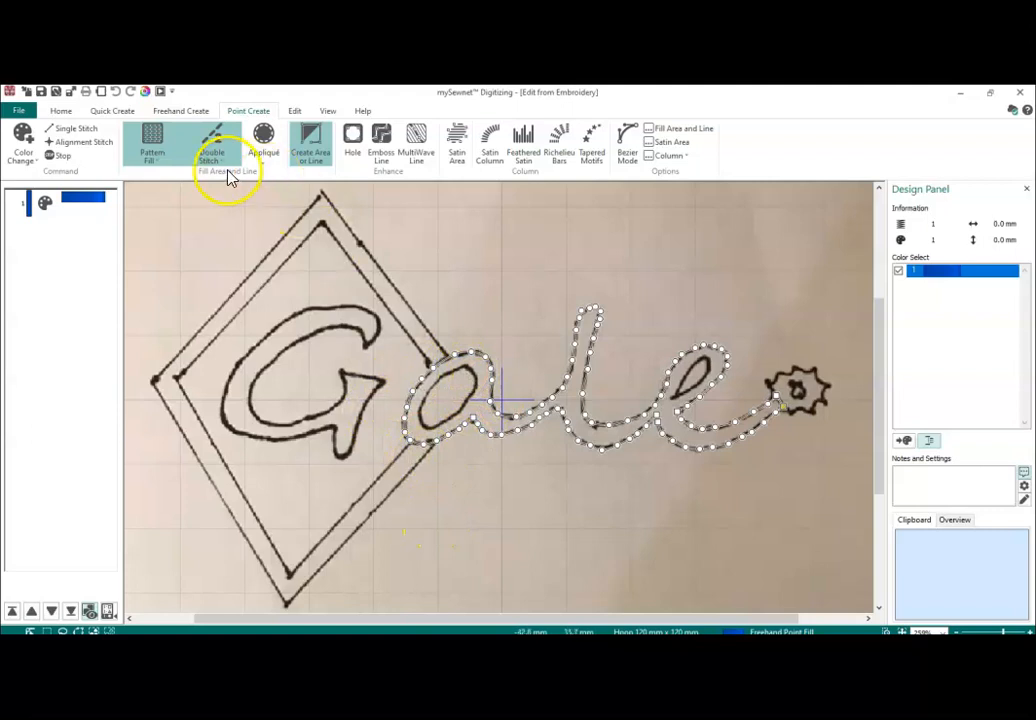
pyautogui.click(60, 110)
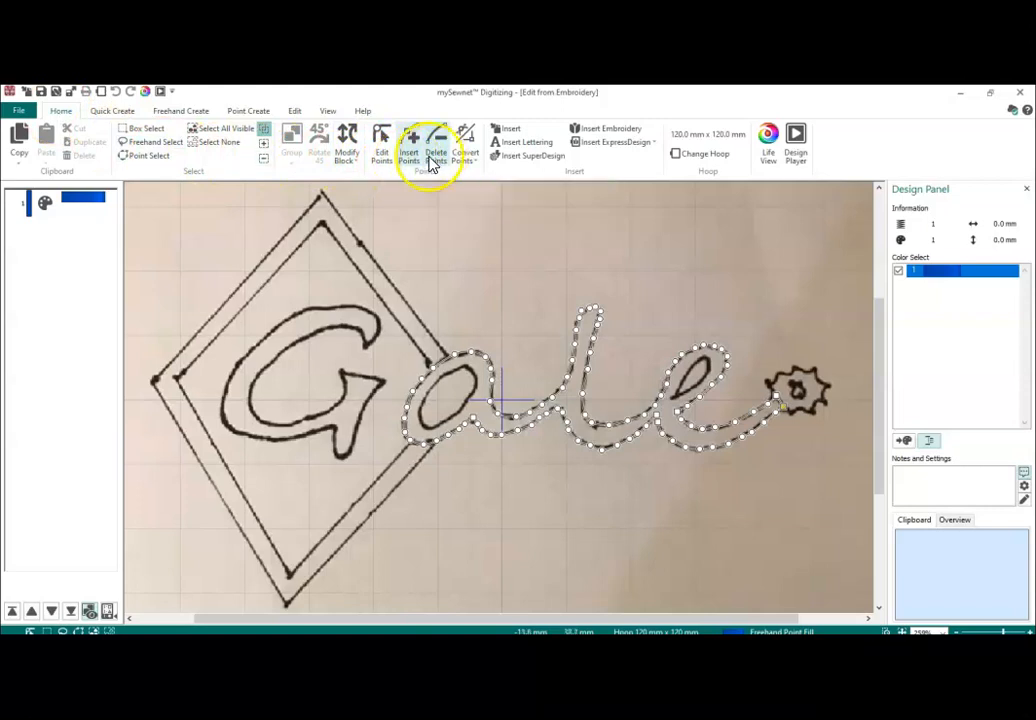
pyautogui.click(246, 111)
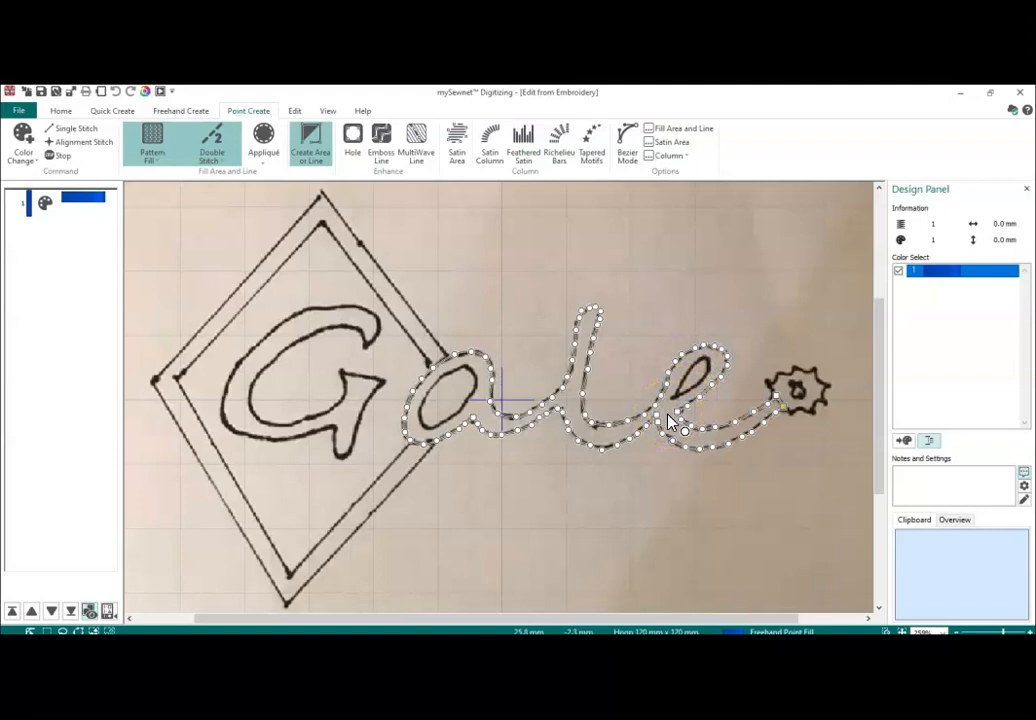
pyautogui.press('Return')
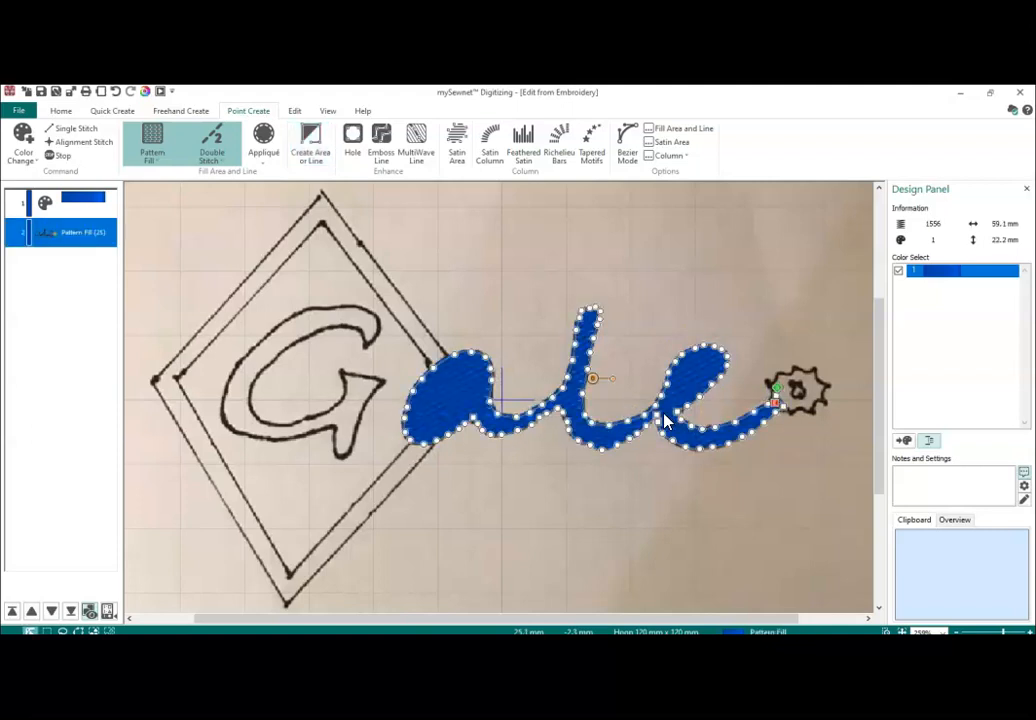
# Cut a hole in the fill for the a's inner loop by placing points around it, adjusting its lower-left point outward
pyautogui.click(354, 140)
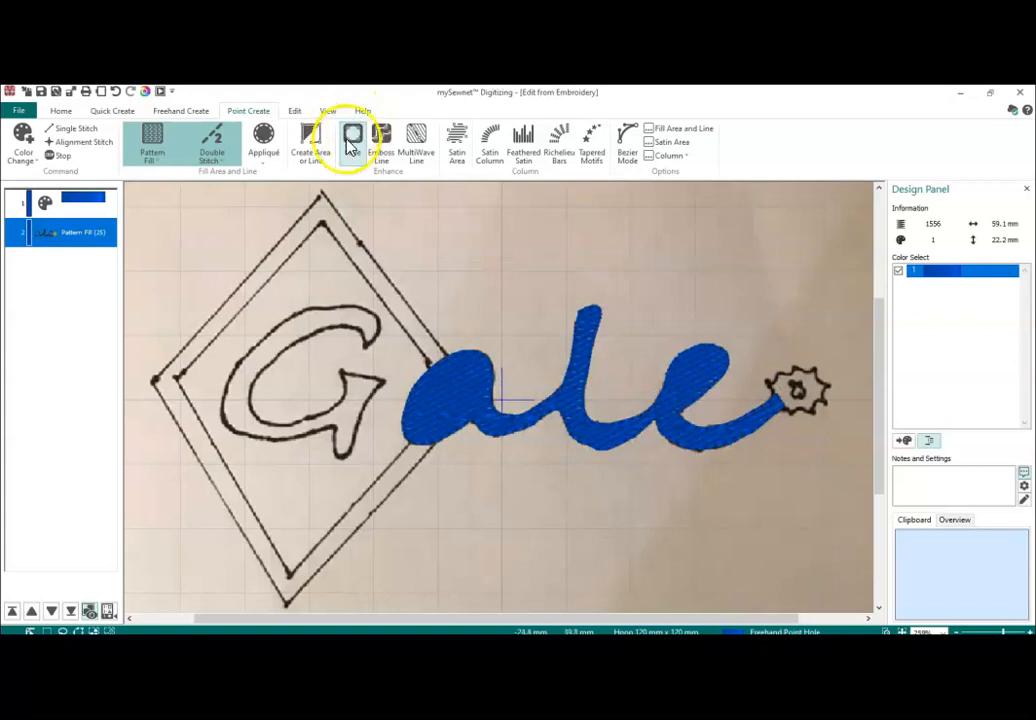
pyautogui.click(447, 383)
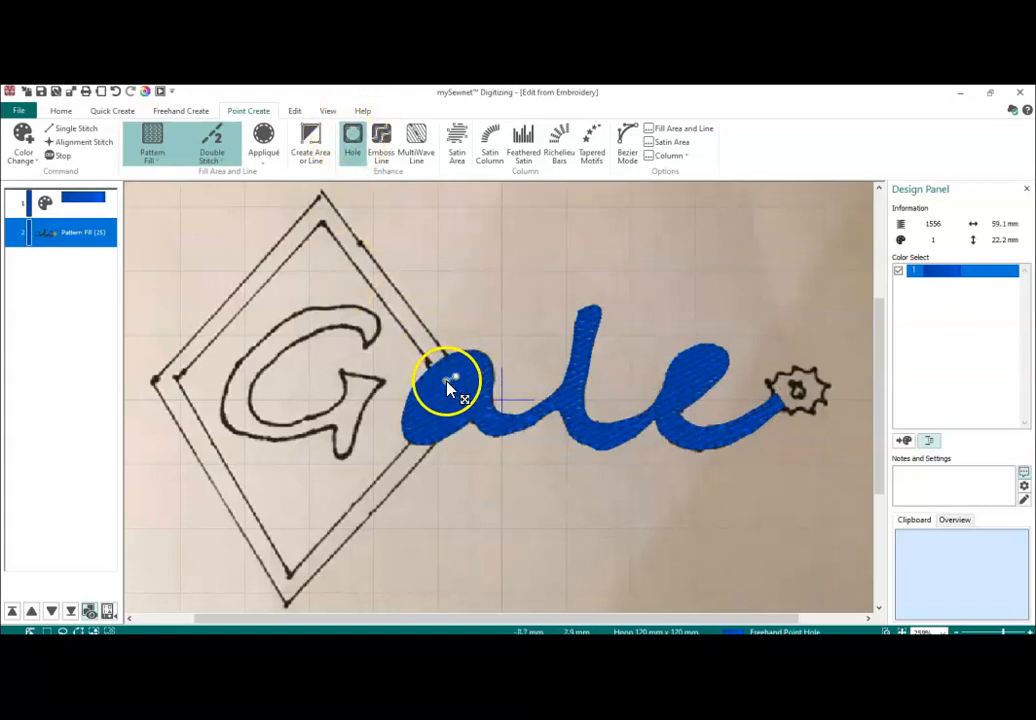
pyautogui.click(438, 390)
pyautogui.click(436, 404)
pyautogui.click(437, 411)
pyautogui.click(442, 416)
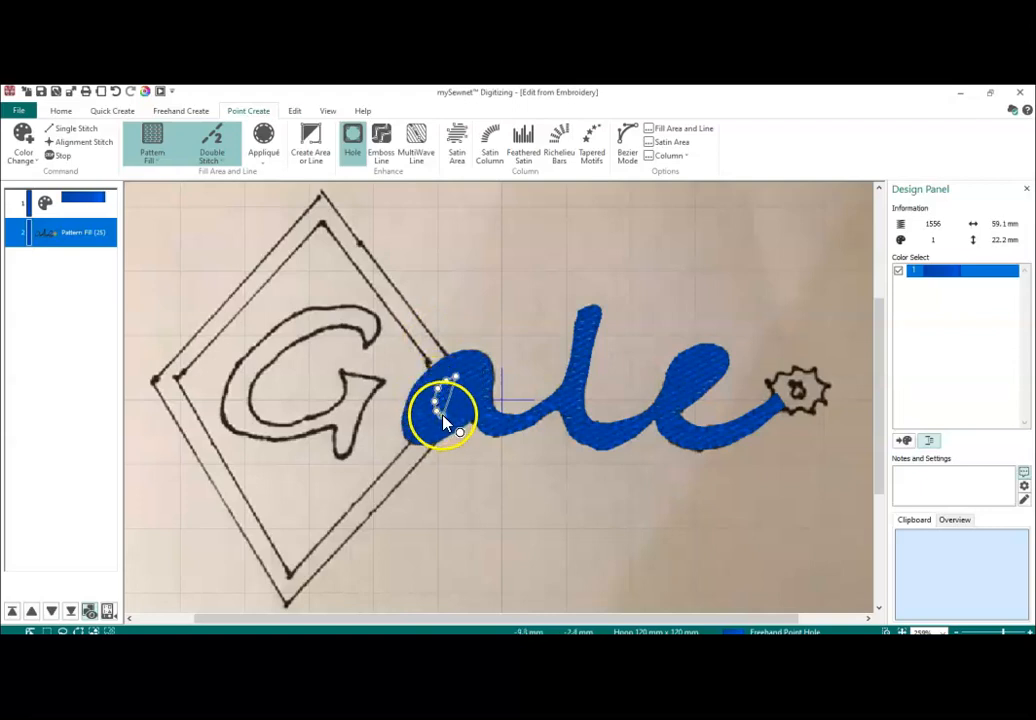
pyautogui.click(451, 410)
pyautogui.click(460, 392)
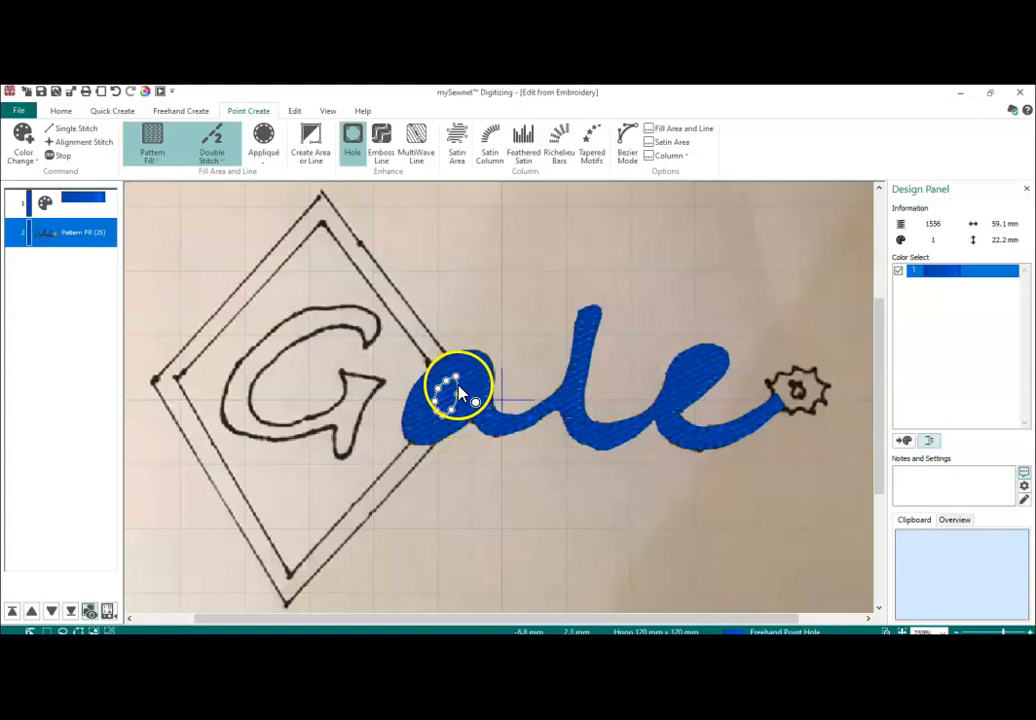
pyautogui.moveTo(438, 412); pyautogui.dragTo(432, 401)
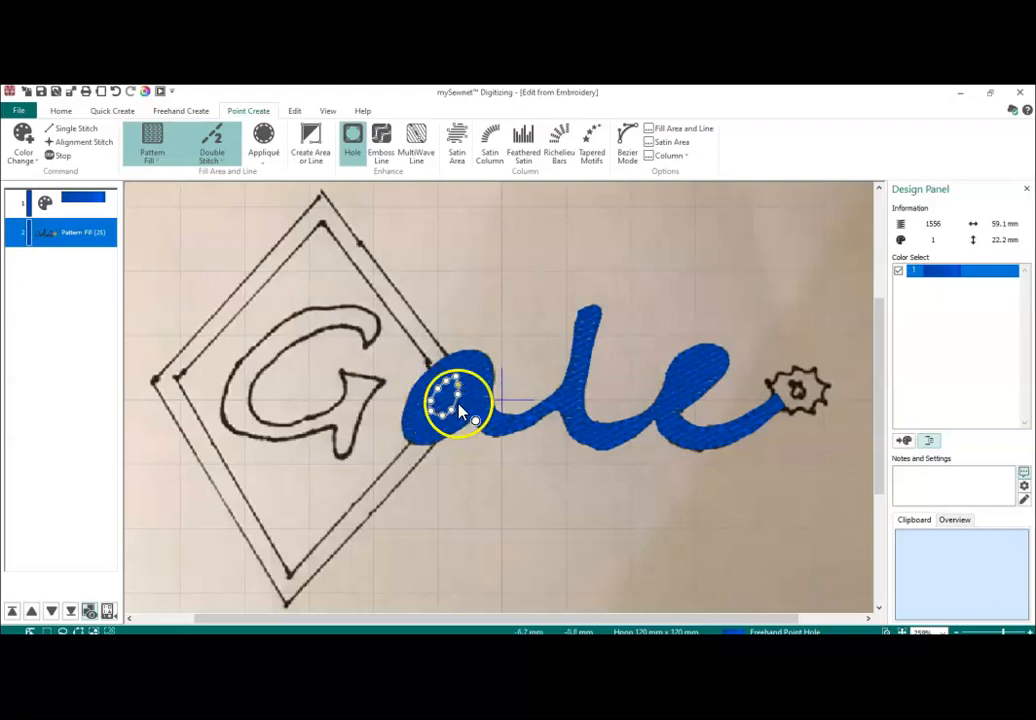
pyautogui.rightClick(443, 407)
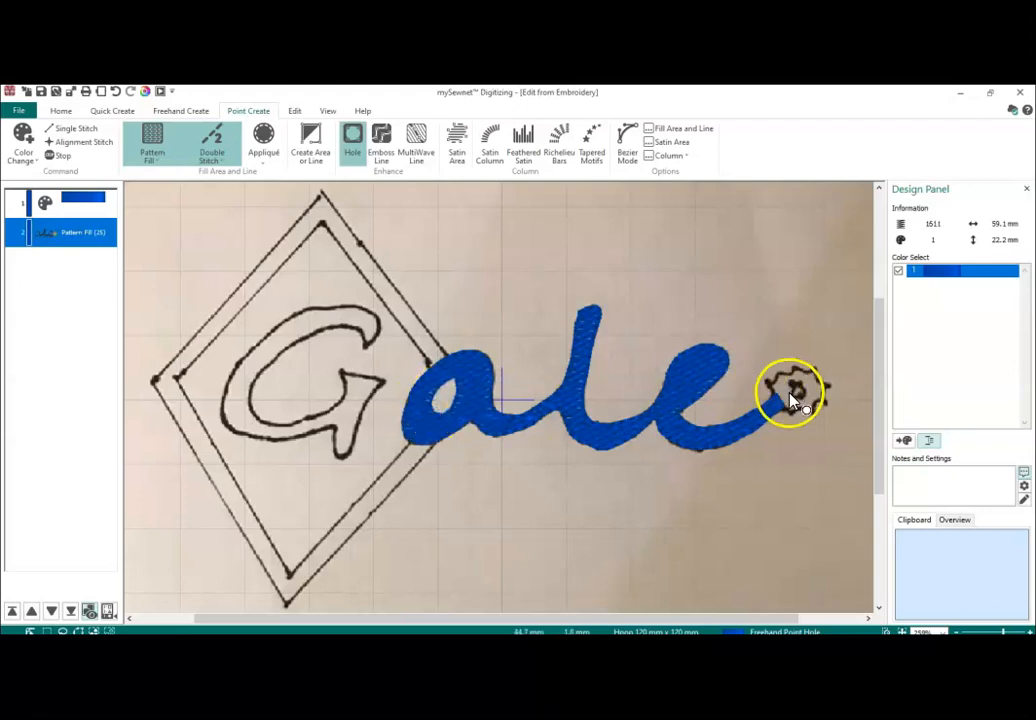
# Cut a second hole in the fill for the e's inner loop by placing points around it
pyautogui.click(697, 365)
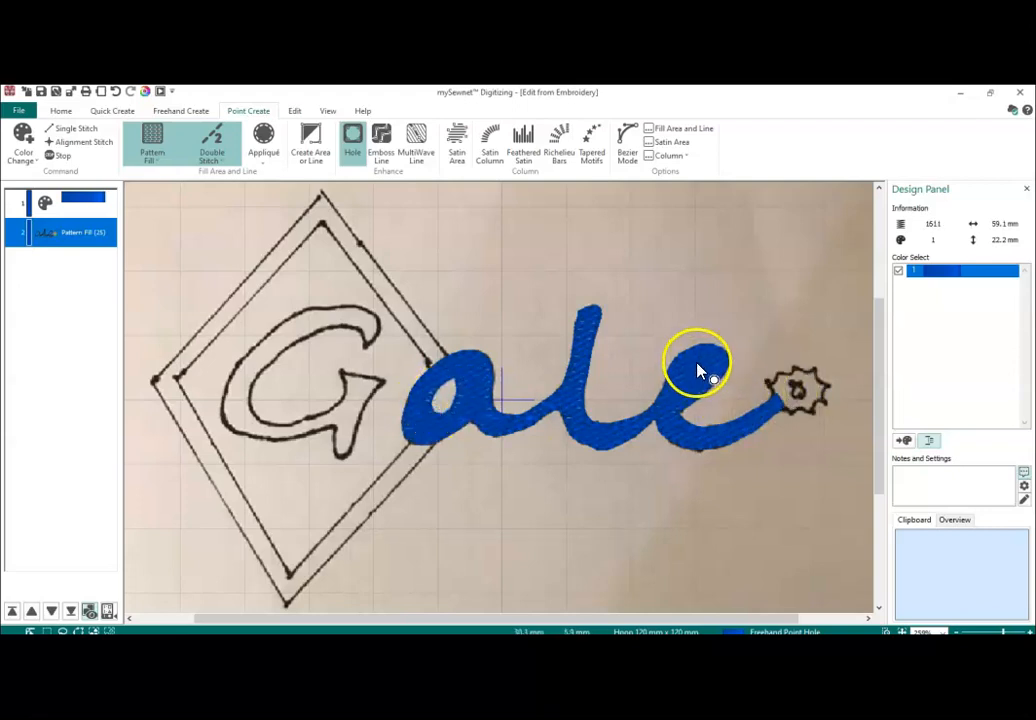
pyautogui.click(685, 378)
pyautogui.click(684, 389)
pyautogui.click(692, 386)
pyautogui.click(708, 379)
pyautogui.click(705, 367)
pyautogui.press('Return')
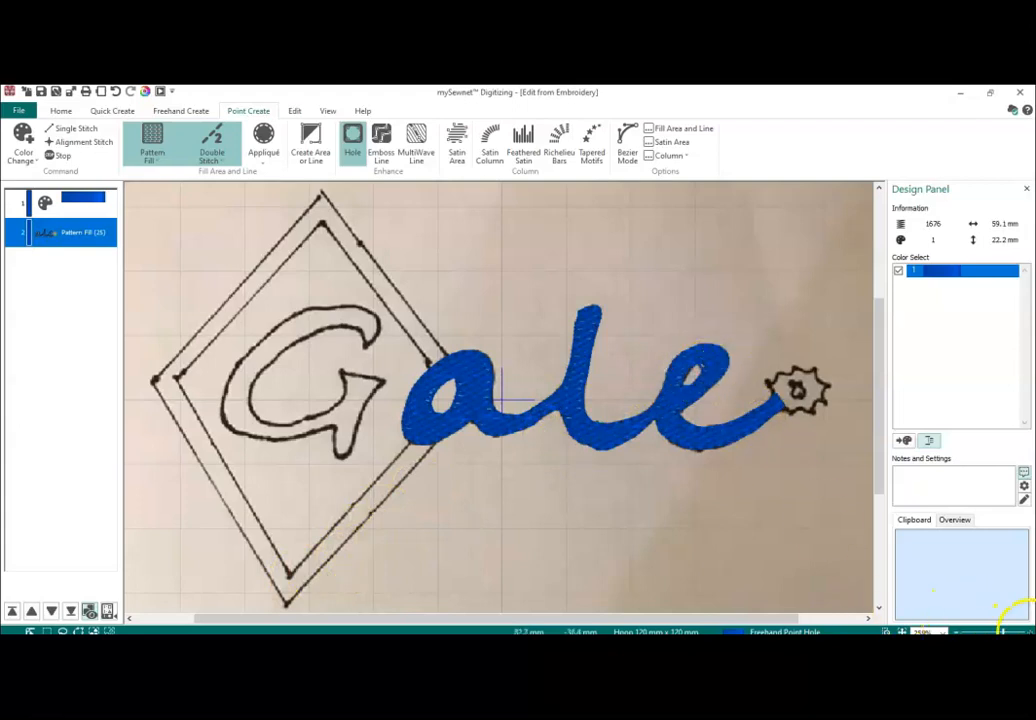
# Reshape the e's hole by moving its upper-right point slightly outward
pyautogui.click(1003, 630)
pyautogui.click(1003, 630)
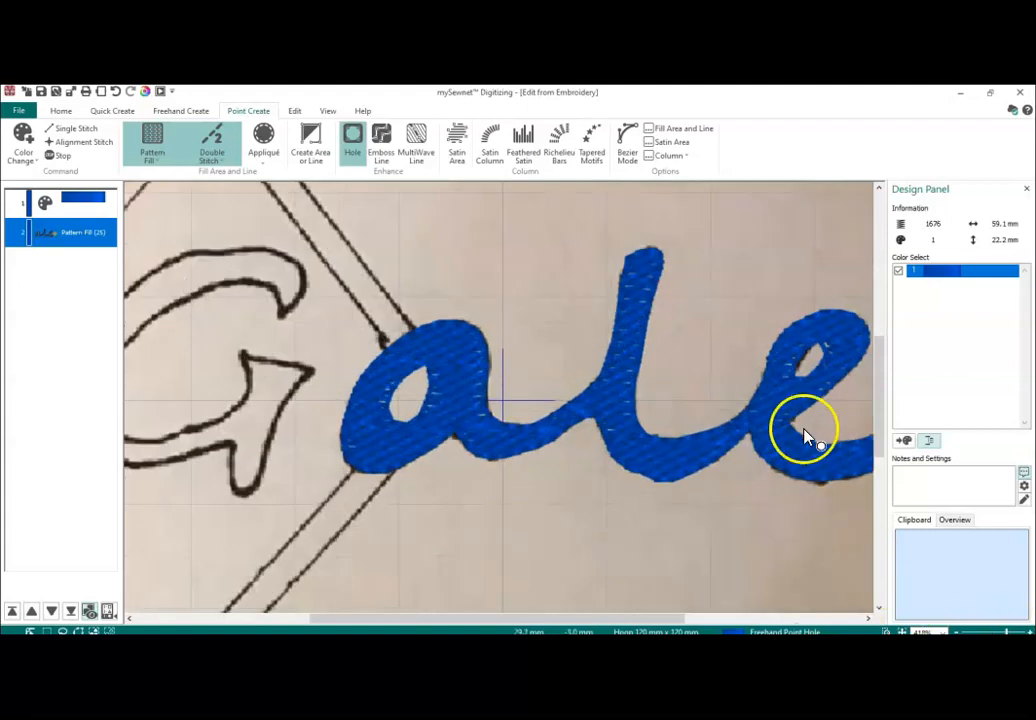
pyautogui.rightClick(807, 376)
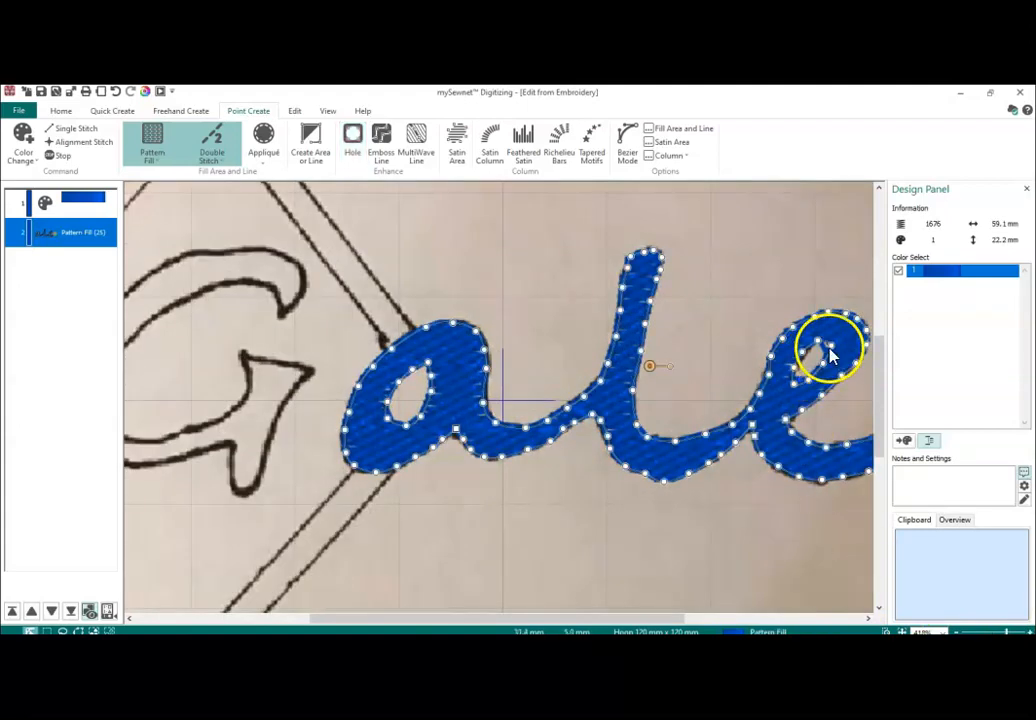
pyautogui.click(829, 345)
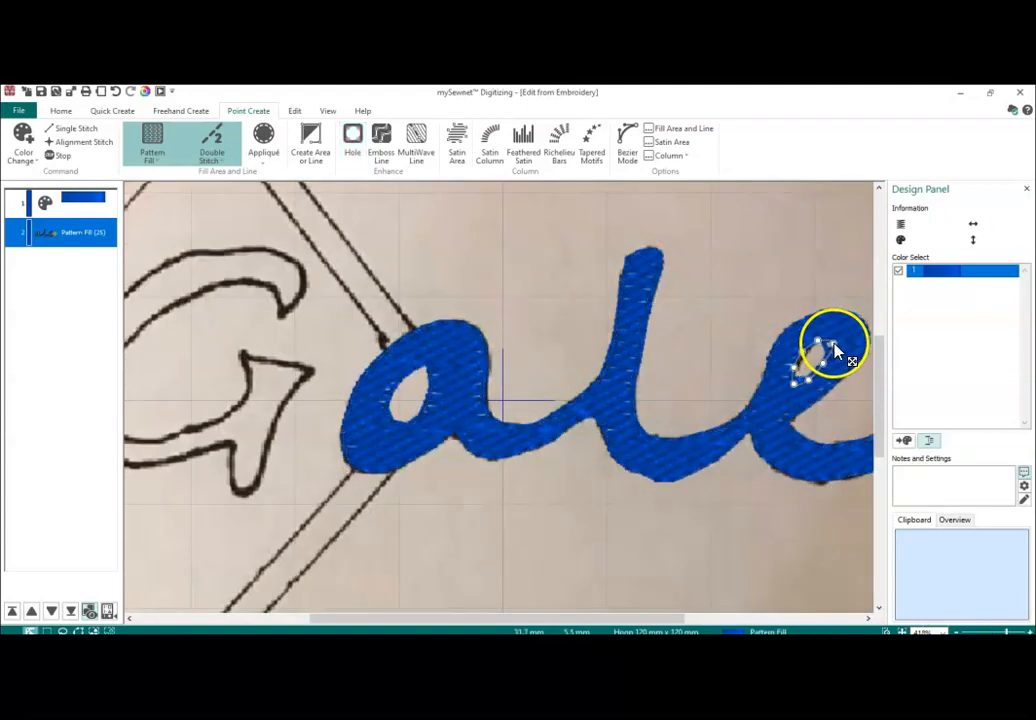
pyautogui.moveTo(835, 346); pyautogui.dragTo(841, 344)
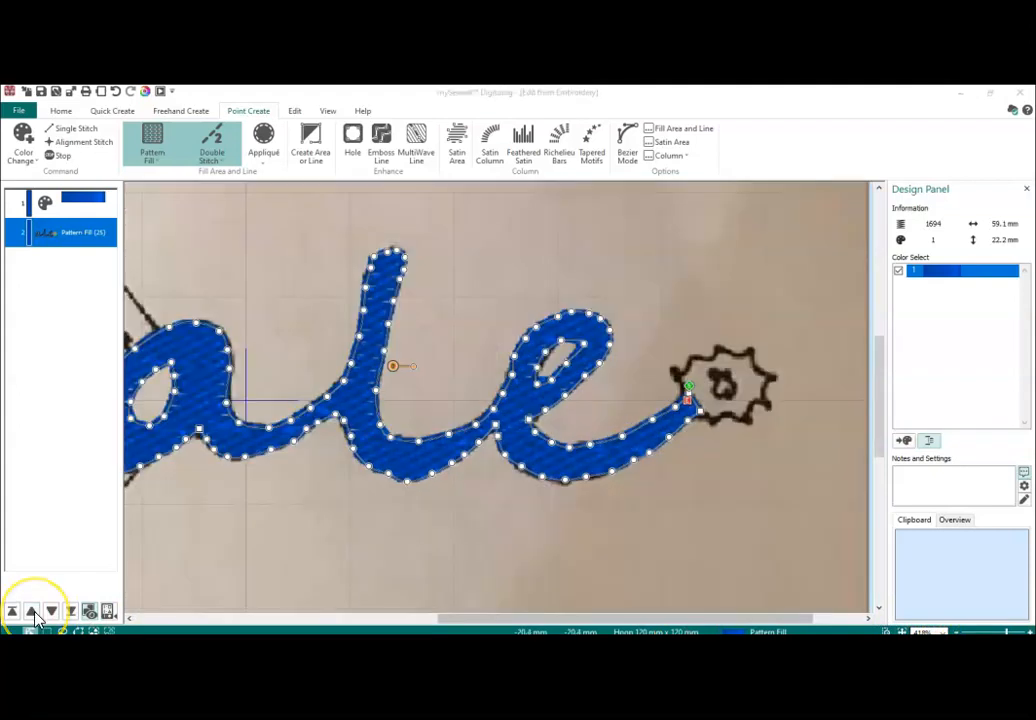
# Add Quick Create shape 43, the eight-pointed star, to the design with the current fill and line
pyautogui.click(113, 111)
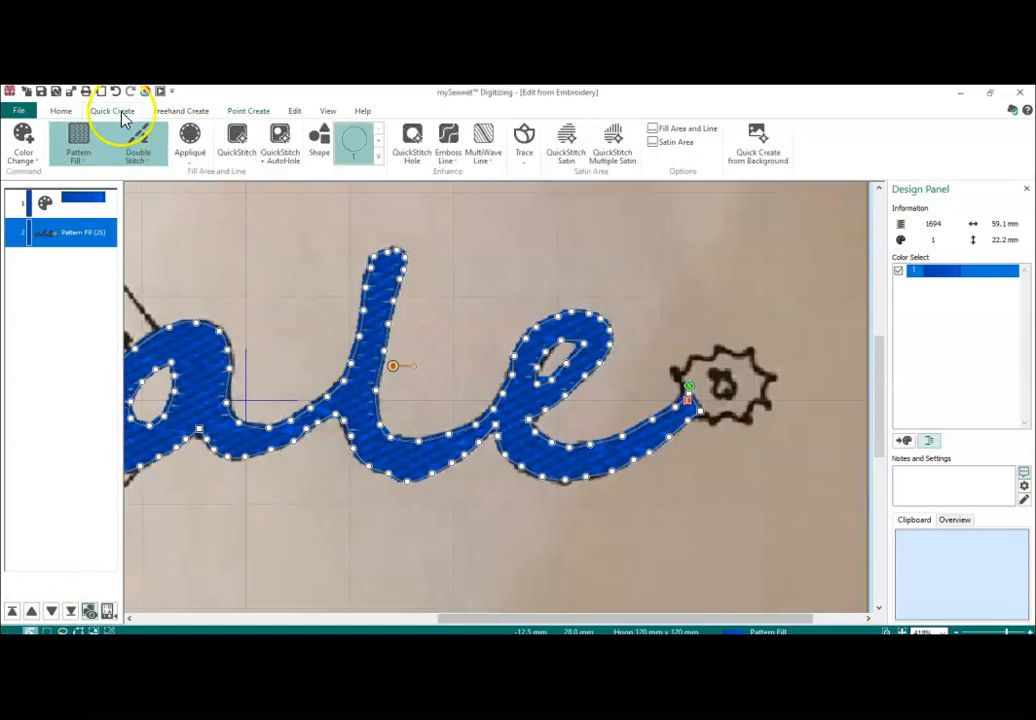
pyautogui.click(376, 157)
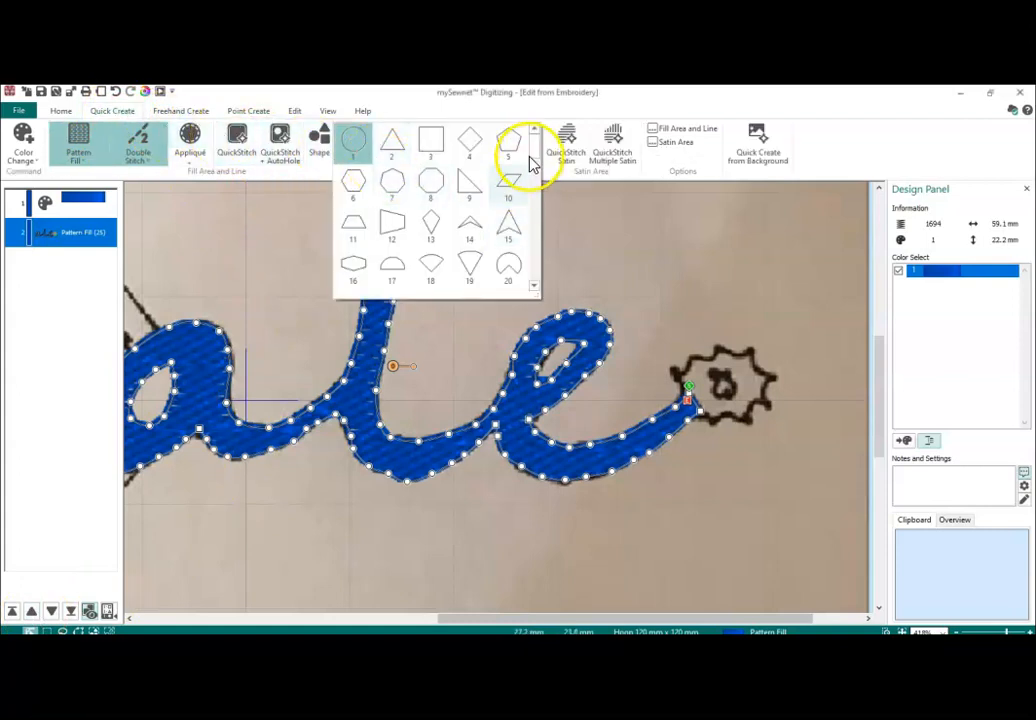
pyautogui.moveTo(532, 153); pyautogui.dragTo(538, 187)
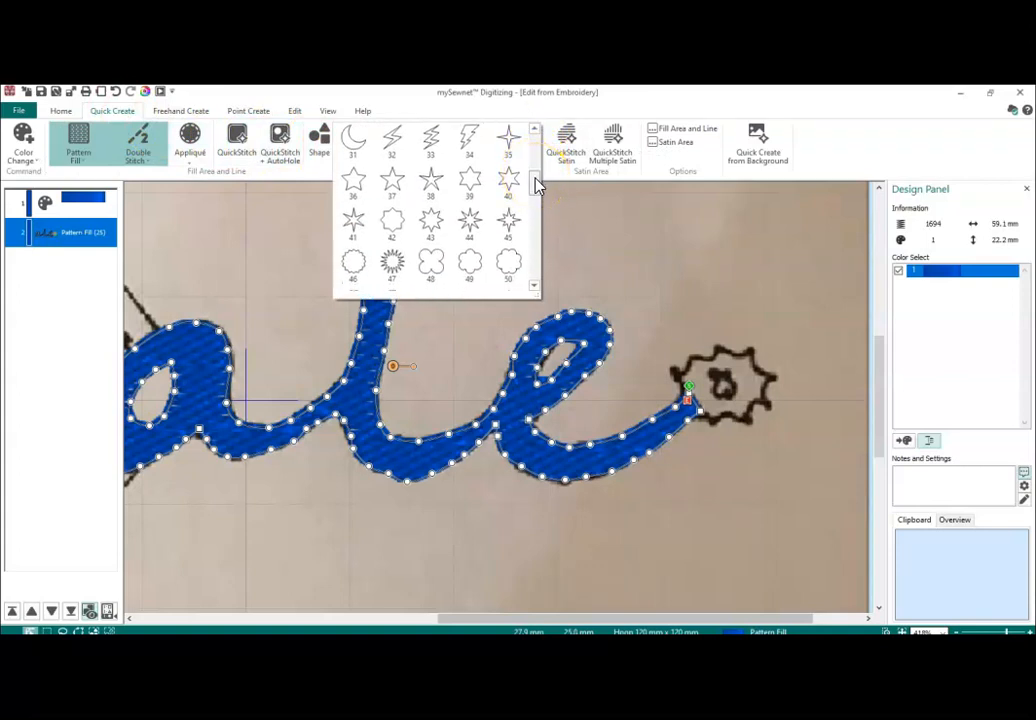
pyautogui.click(429, 231)
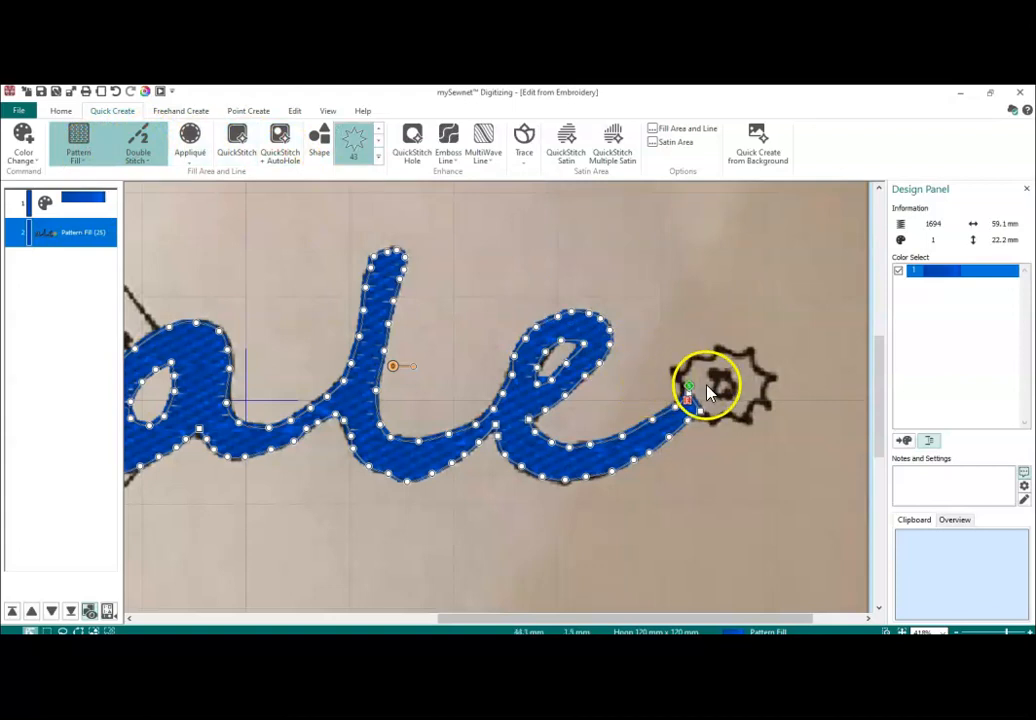
pyautogui.click(319, 140)
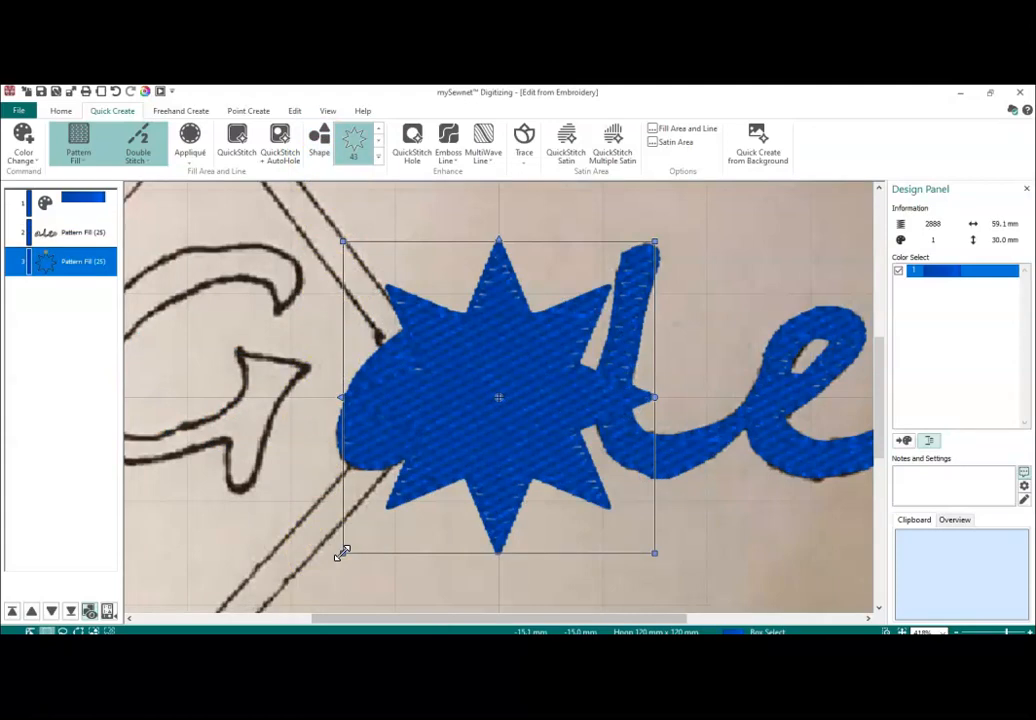
# Shrink the star and place it over the drawn flower at the end of the e's tail
pyautogui.moveTo(341, 553); pyautogui.dragTo(647, 324)
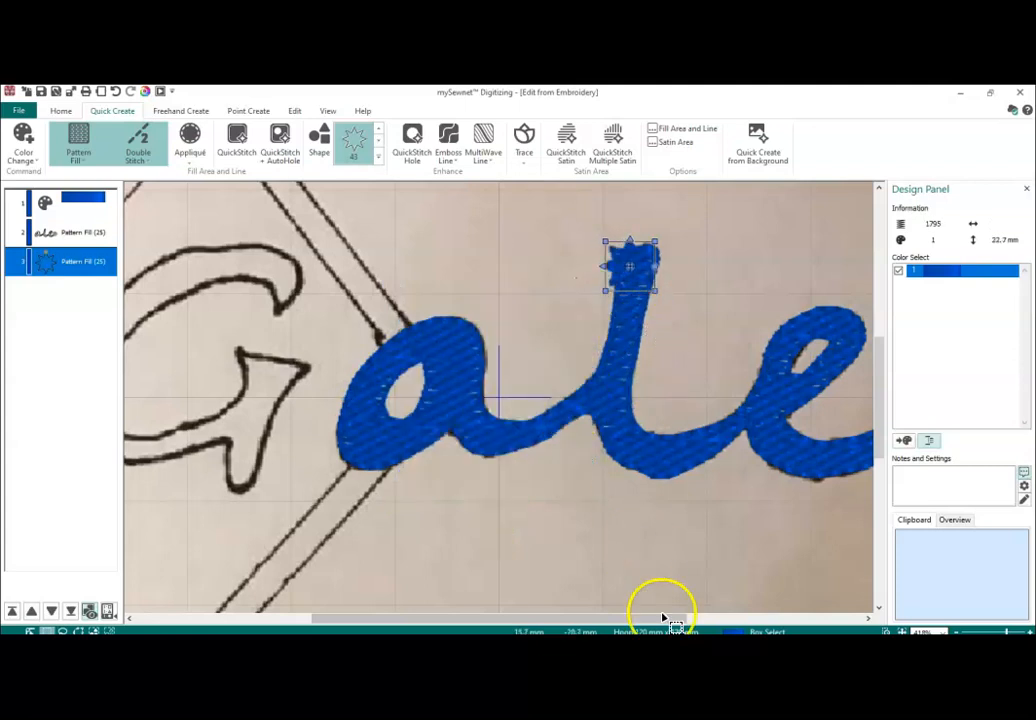
pyautogui.moveTo(681, 621); pyautogui.dragTo(797, 612)
pyautogui.moveTo(375, 254); pyautogui.dragTo(712, 370)
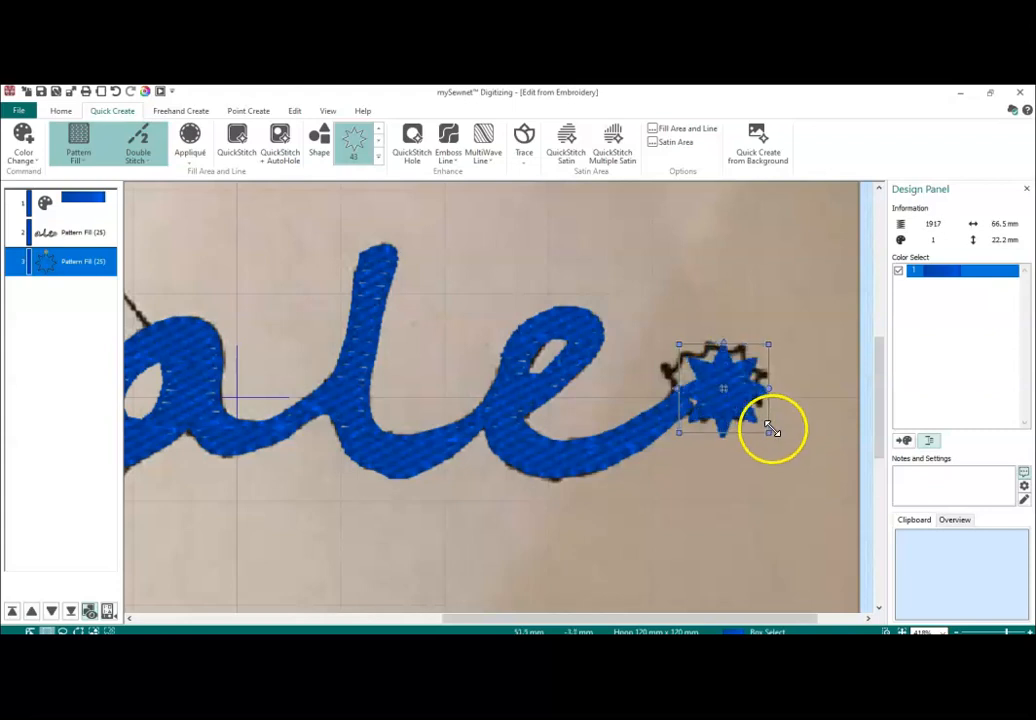
pyautogui.moveTo(734, 408); pyautogui.dragTo(721, 398)
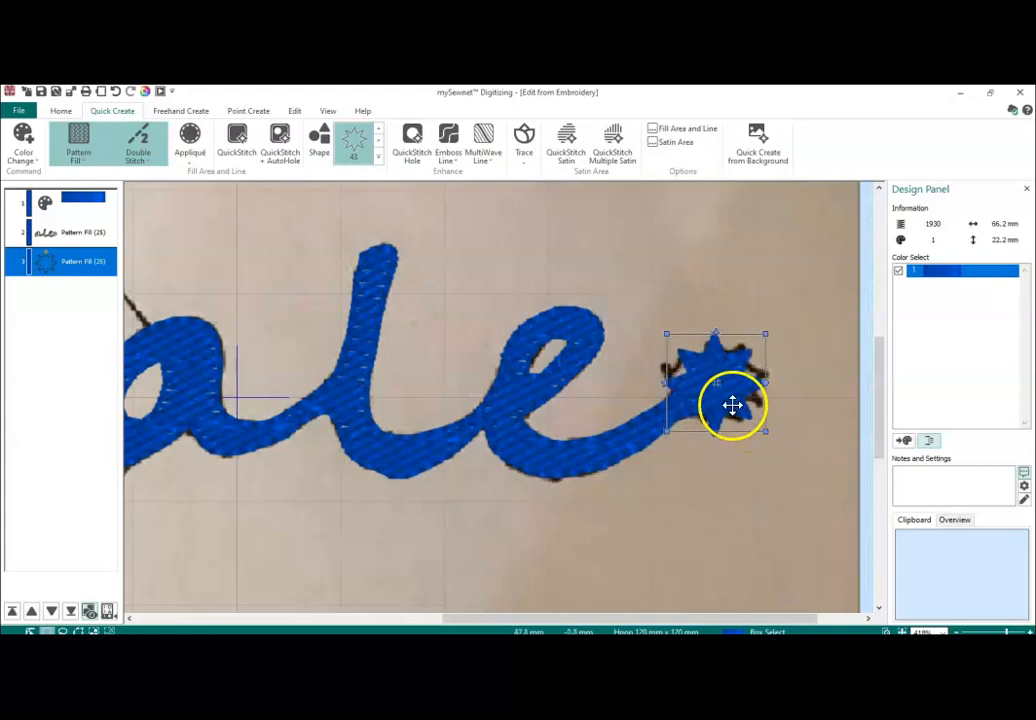
pyautogui.moveTo(730, 404); pyautogui.dragTo(722, 397)
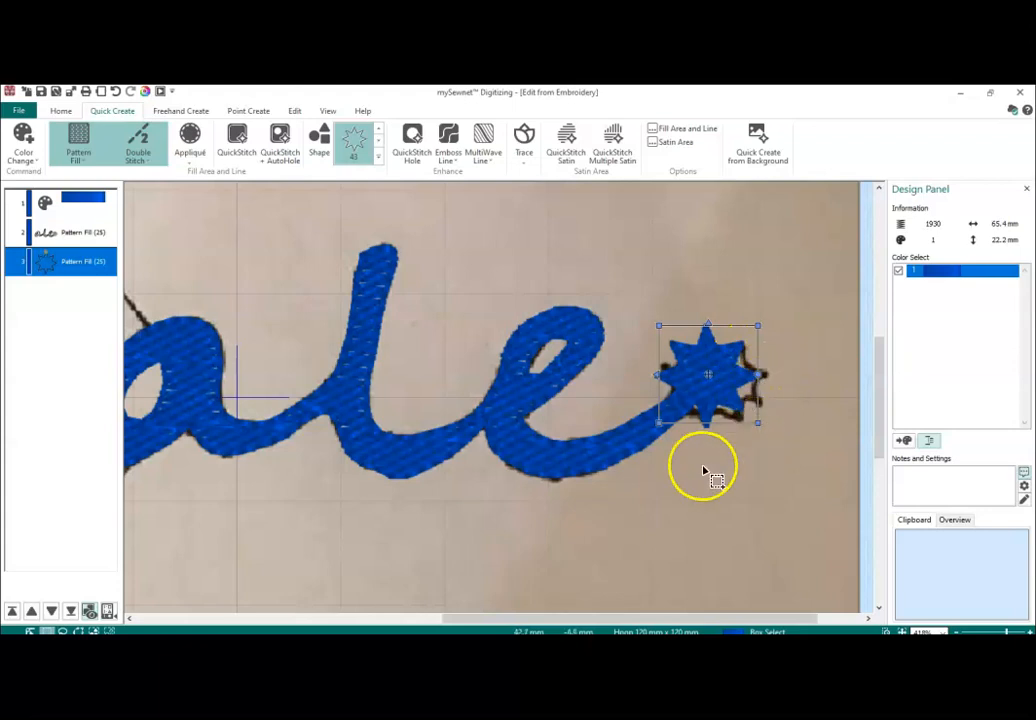
pyautogui.moveTo(646, 620)
pyautogui.mouseDown()
pyautogui.moveTo(533, 621)
pyautogui.moveTo(638, 620)
pyautogui.moveTo(640, 630)
pyautogui.mouseUp()
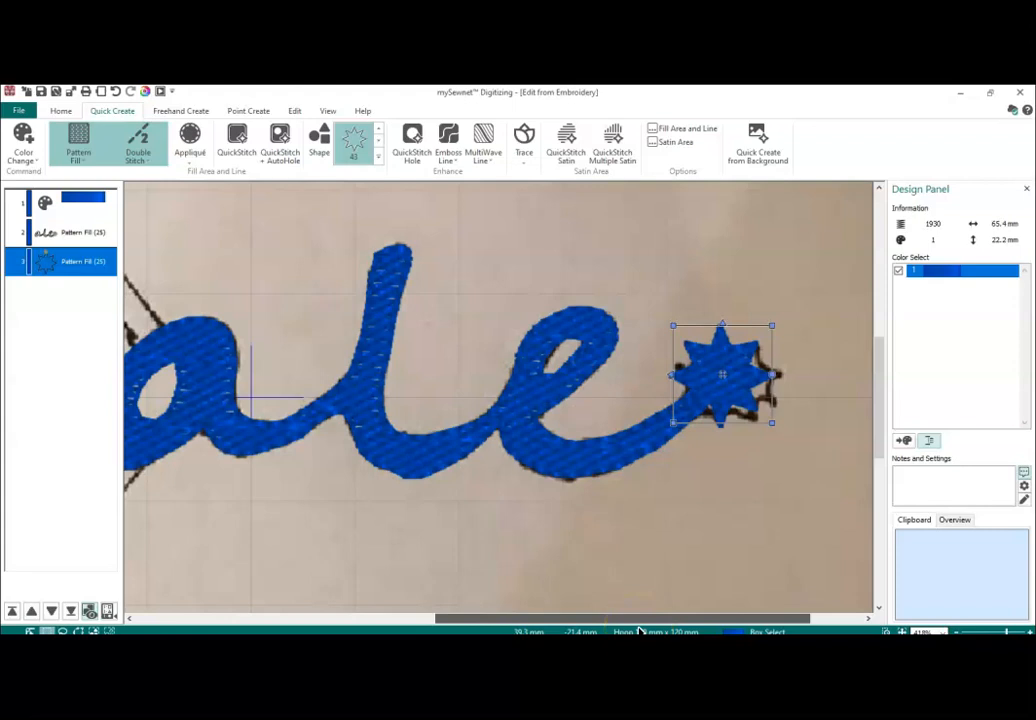
# Insert a color change to Robison-Anton Rayon 40 thread 2222 Light Blue after the lowercase lettering fill
pyautogui.click(81, 233)
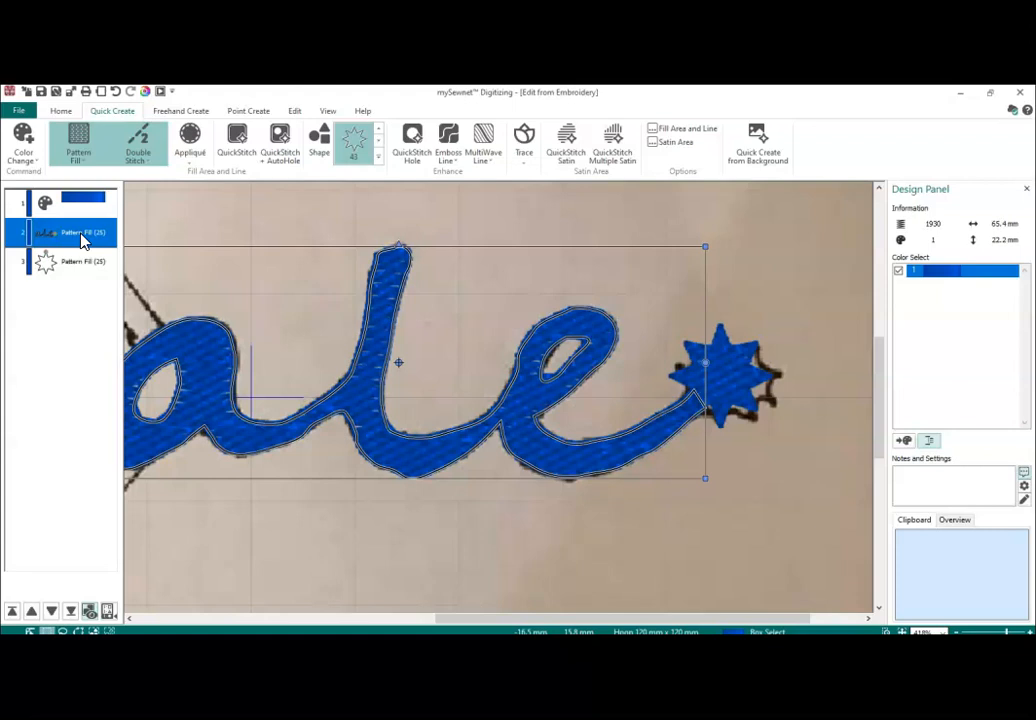
pyautogui.rightClick(97, 236)
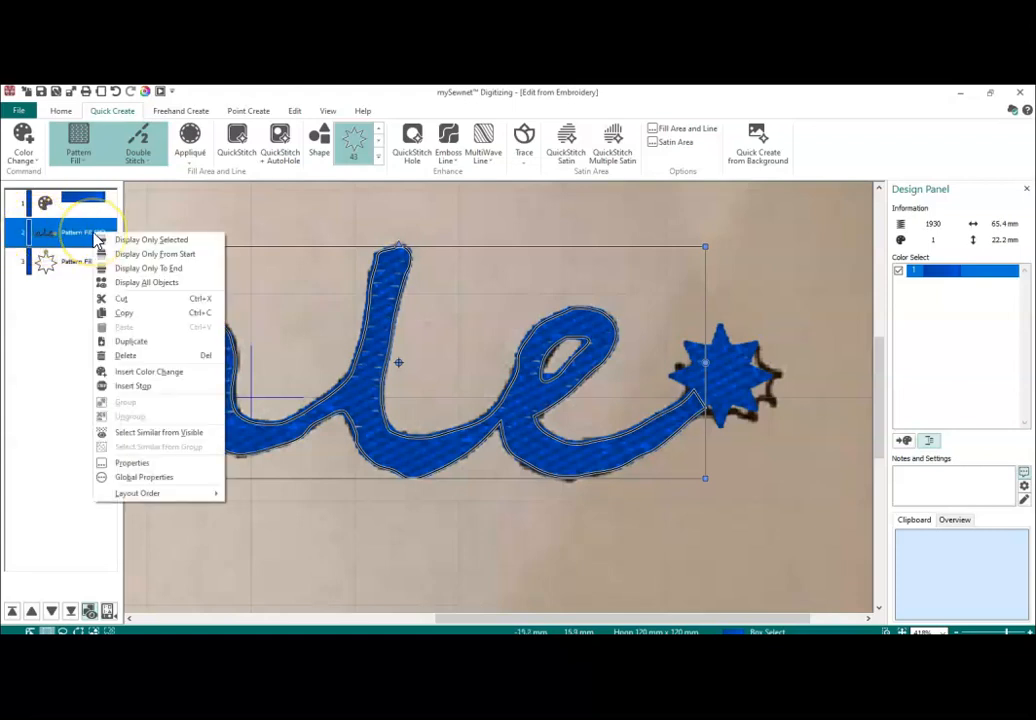
pyautogui.click(140, 373)
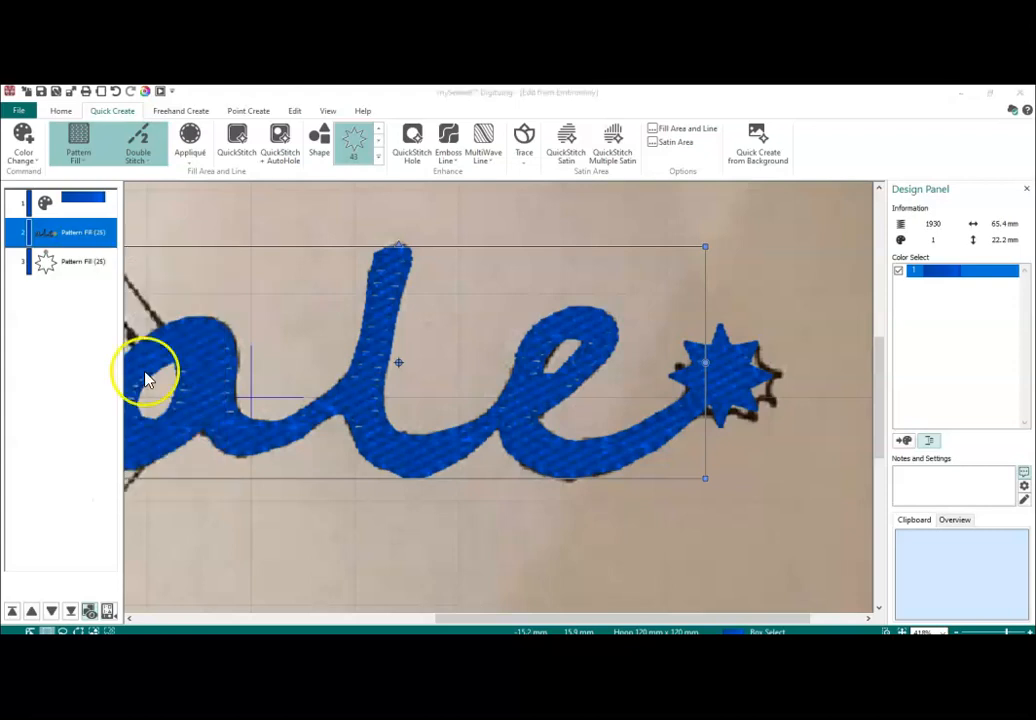
pyautogui.click(352, 387)
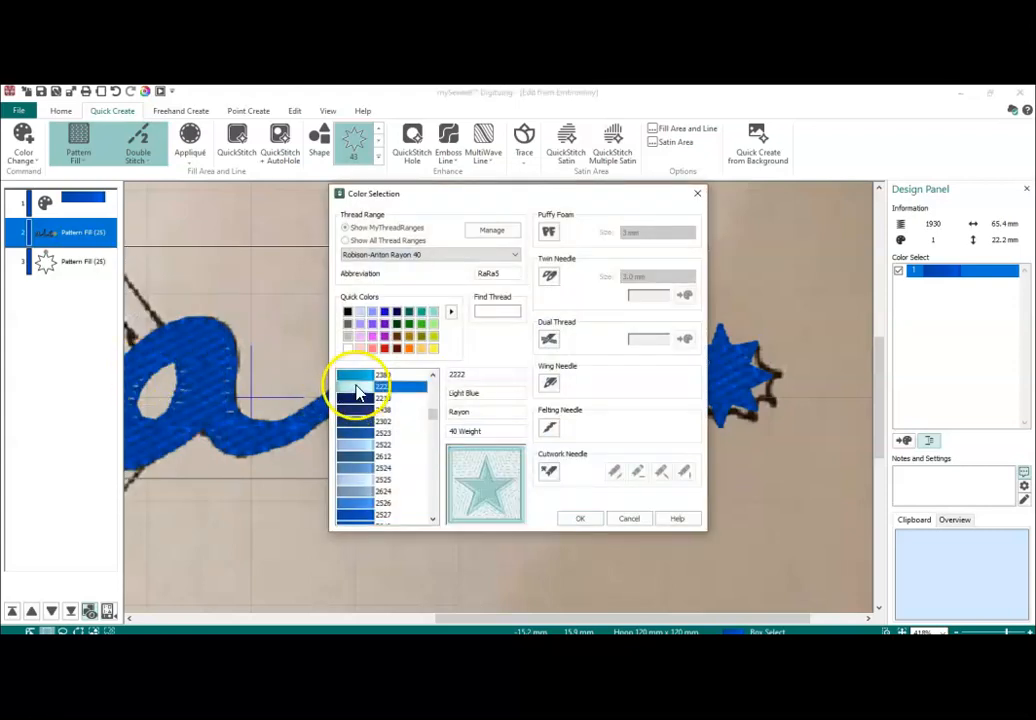
pyautogui.click(580, 522)
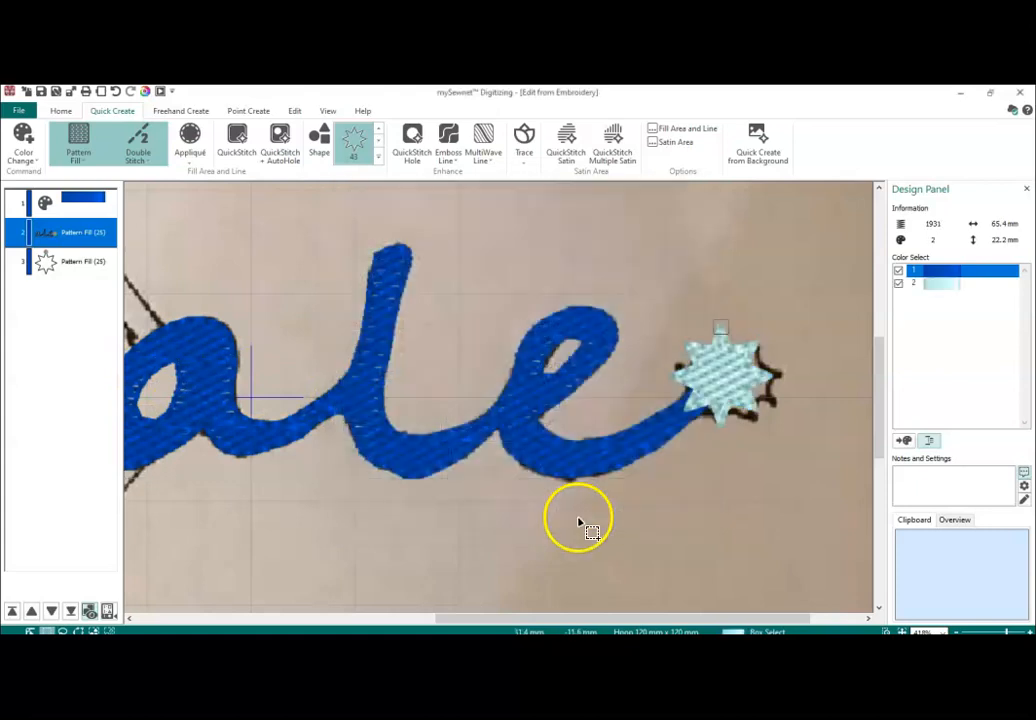
# Insert a color change to thread 2307 Aquamarine after the star fill
pyautogui.moveTo(567, 618); pyautogui.dragTo(517, 620)
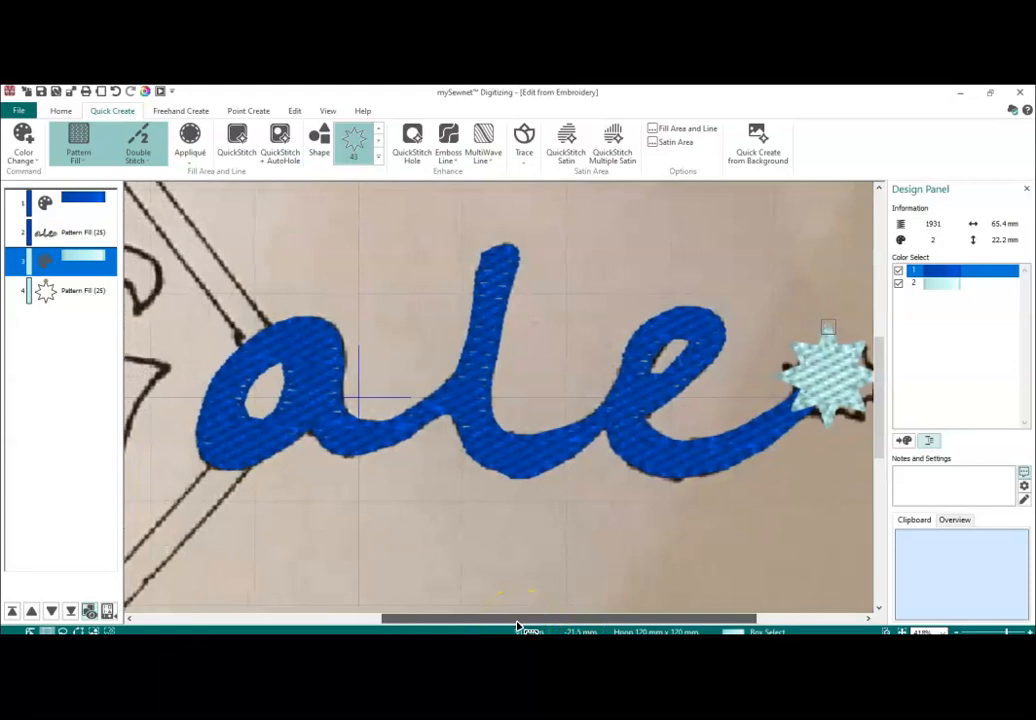
pyautogui.moveTo(517, 622); pyautogui.dragTo(331, 616)
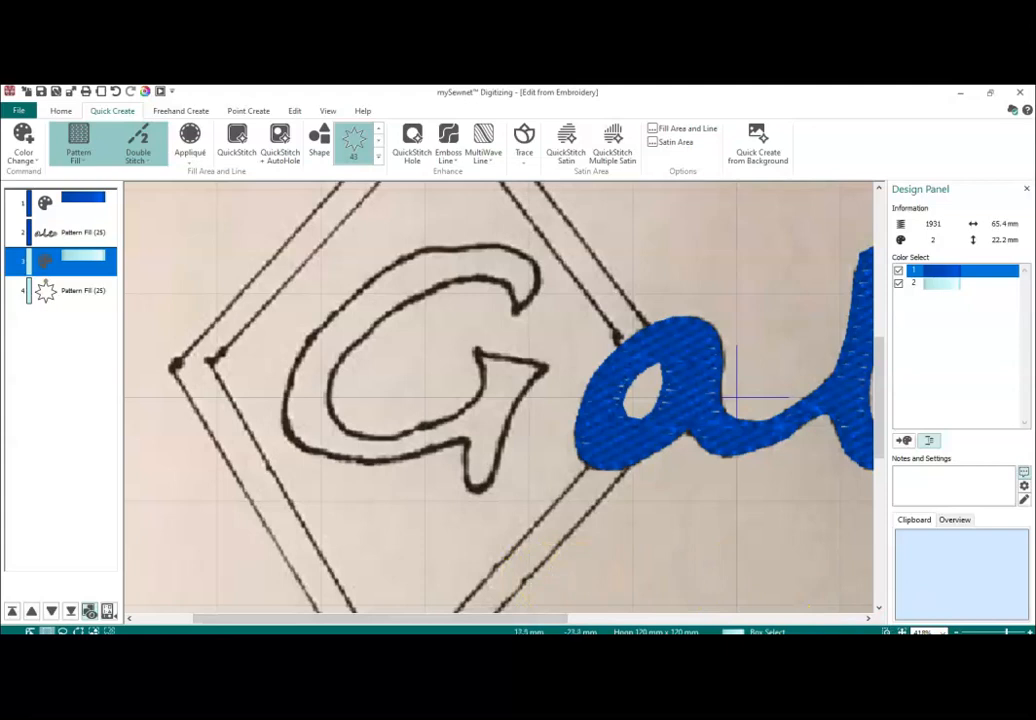
pyautogui.click(956, 632)
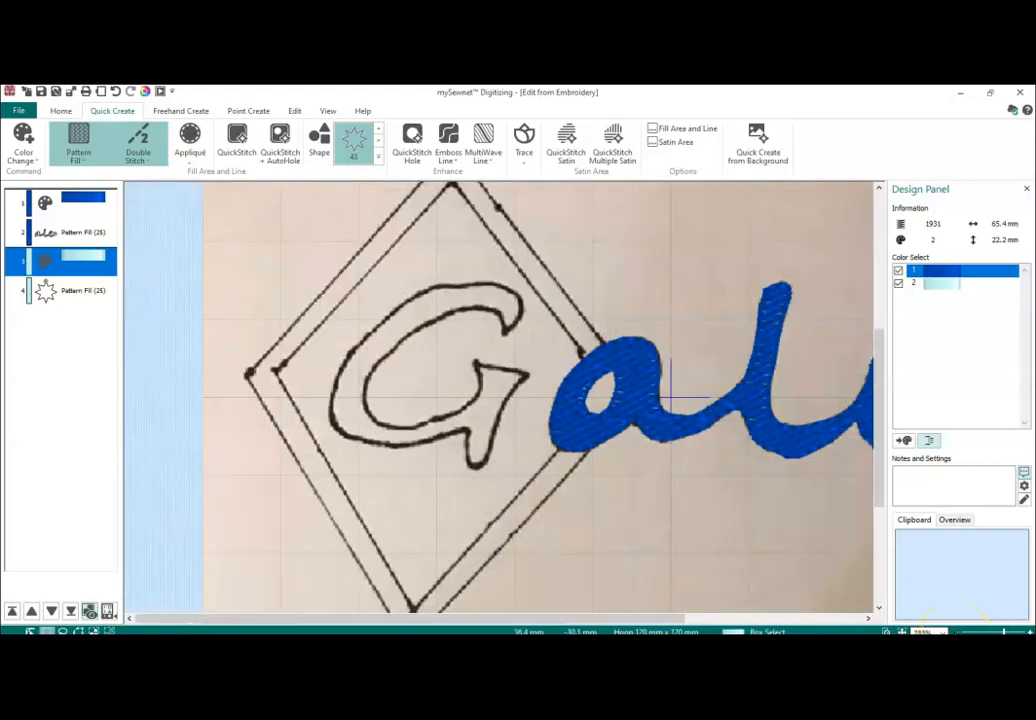
pyautogui.click(956, 632)
pyautogui.click(956, 632)
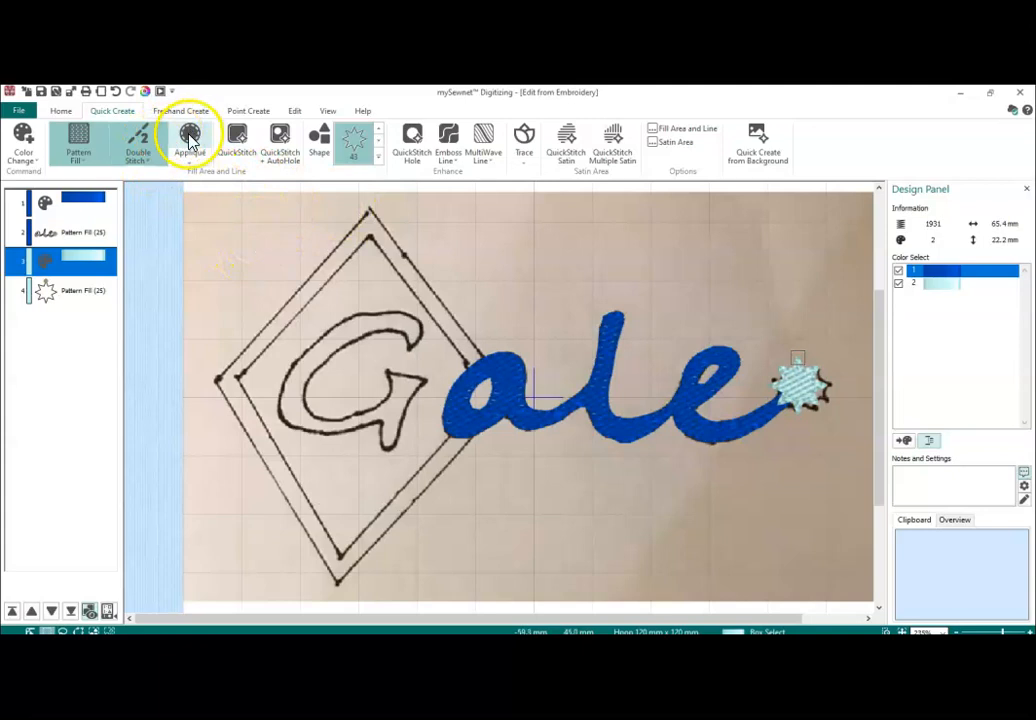
pyautogui.click(63, 300)
pyautogui.rightClick(63, 300)
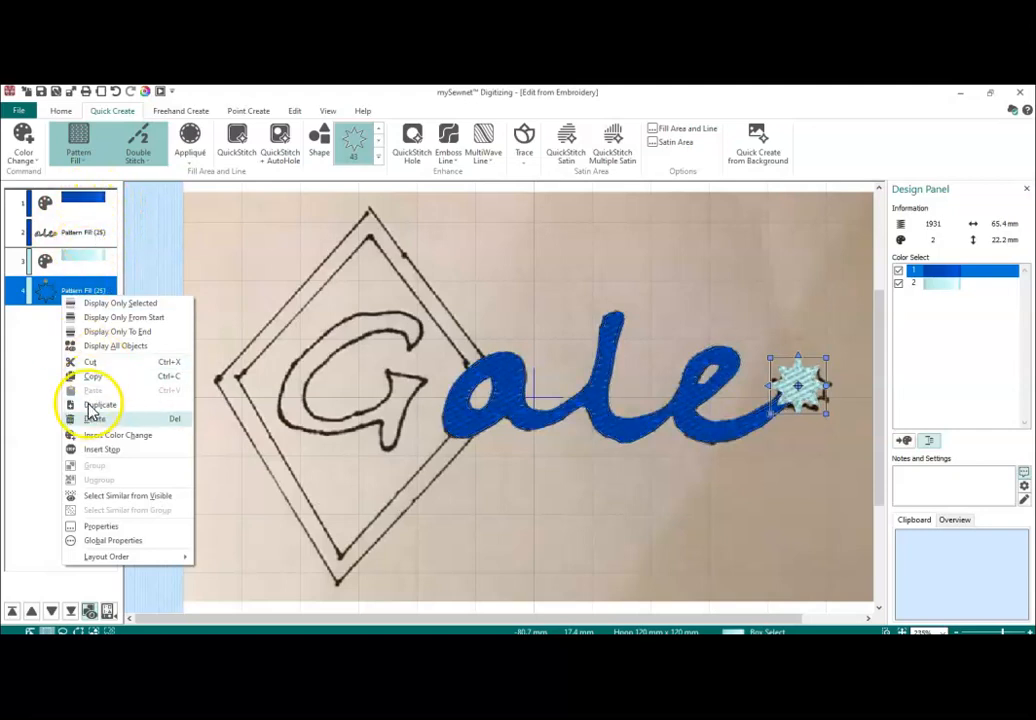
pyautogui.click(106, 434)
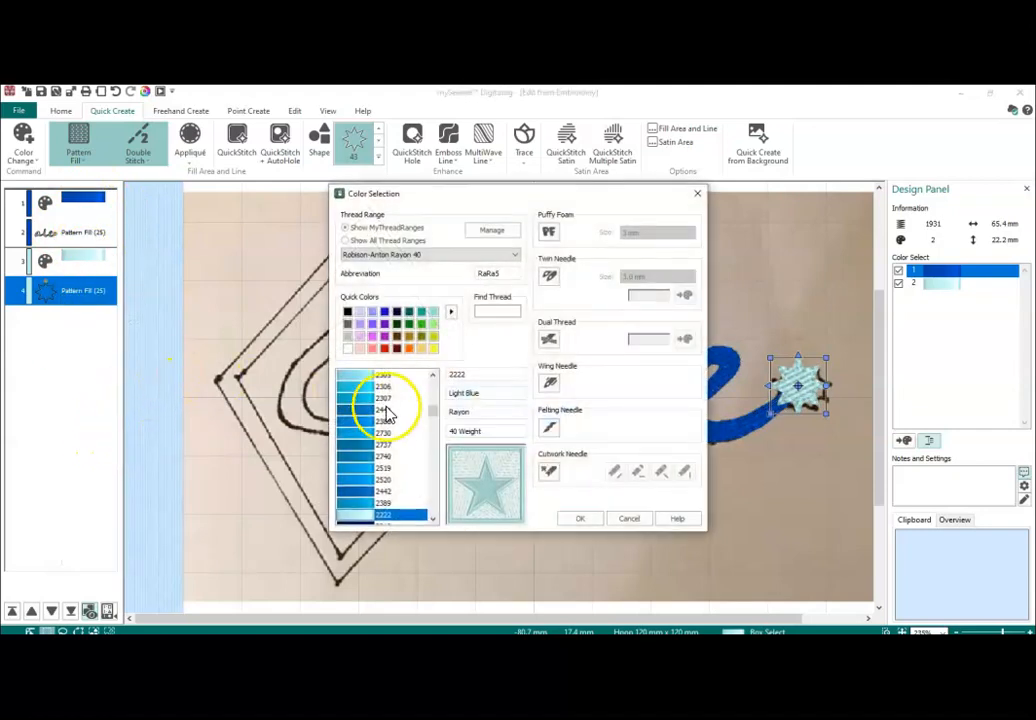
pyautogui.click(378, 398)
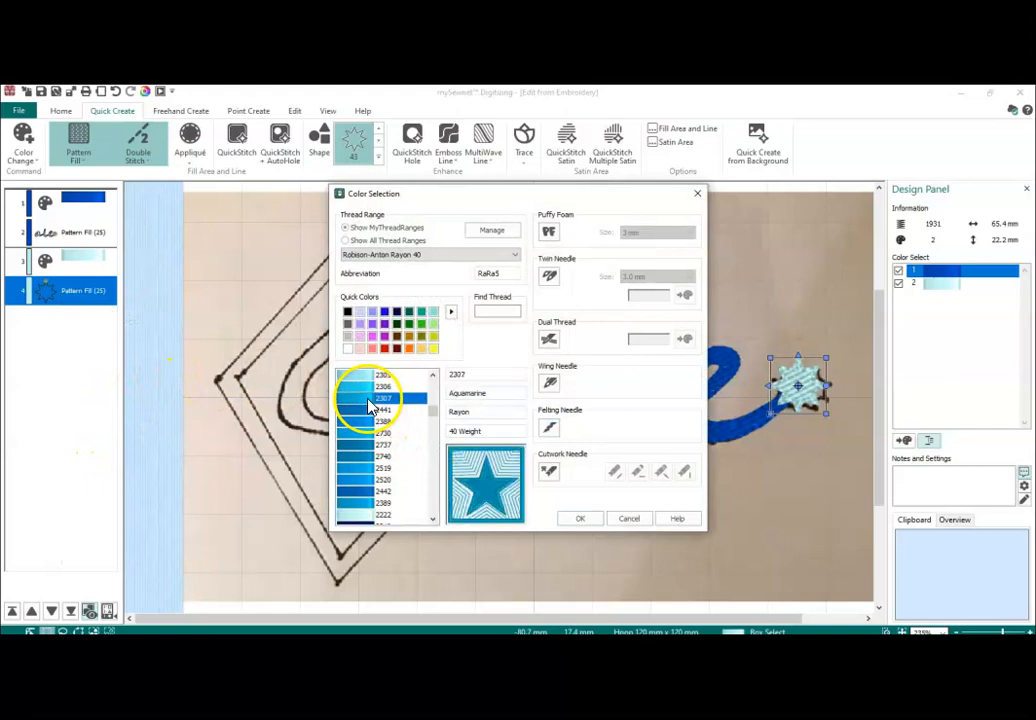
pyautogui.click(580, 520)
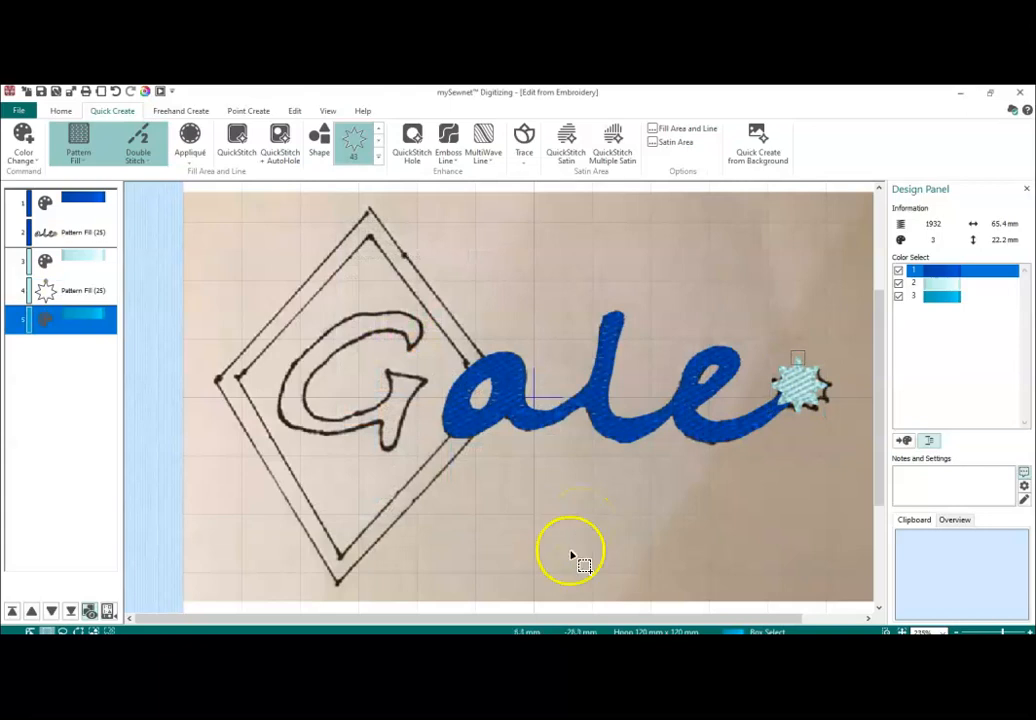
# Start a point-created pattern fill area and trace the diamond's outer edge from the top of the a counterclockwise to the a's base
pyautogui.click(248, 112)
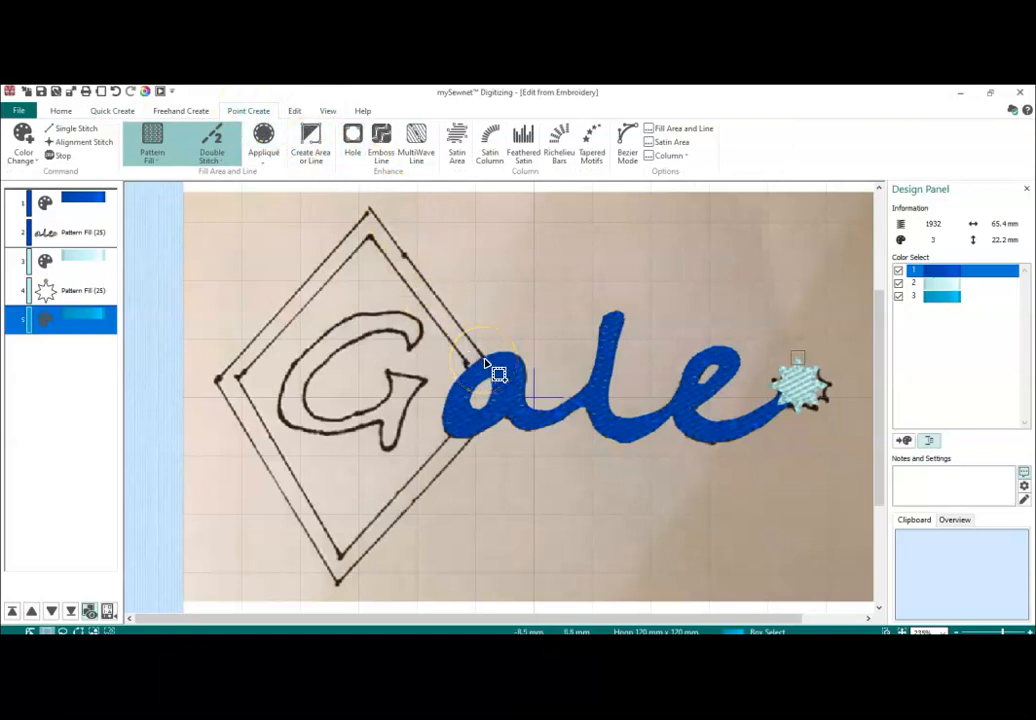
pyautogui.click(310, 140)
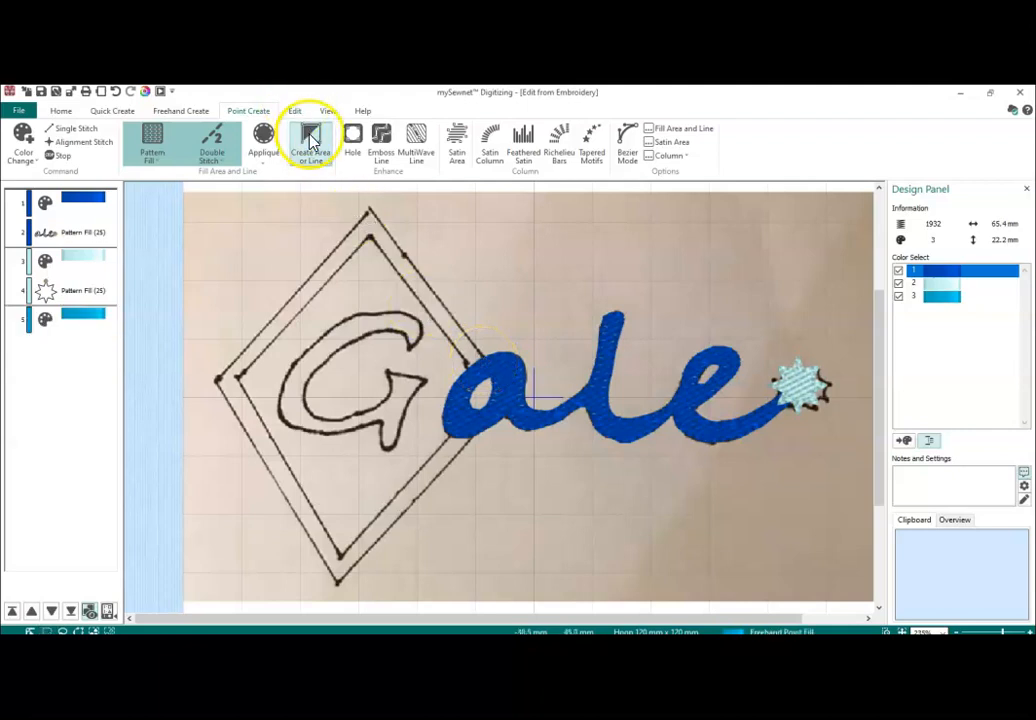
pyautogui.click(483, 358)
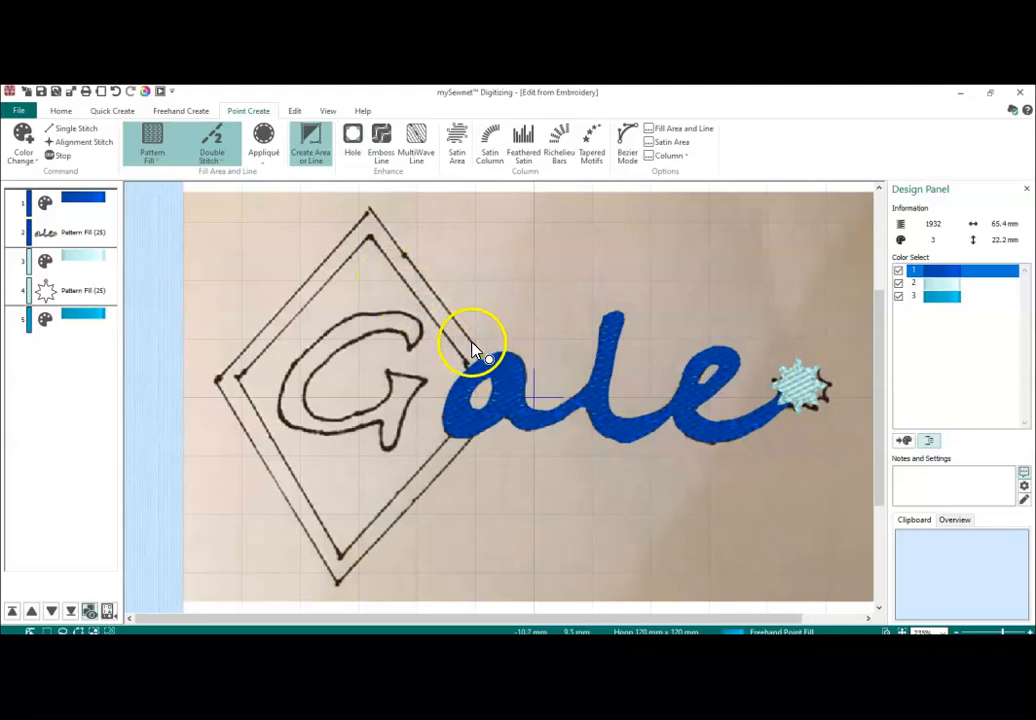
pyautogui.click(369, 211)
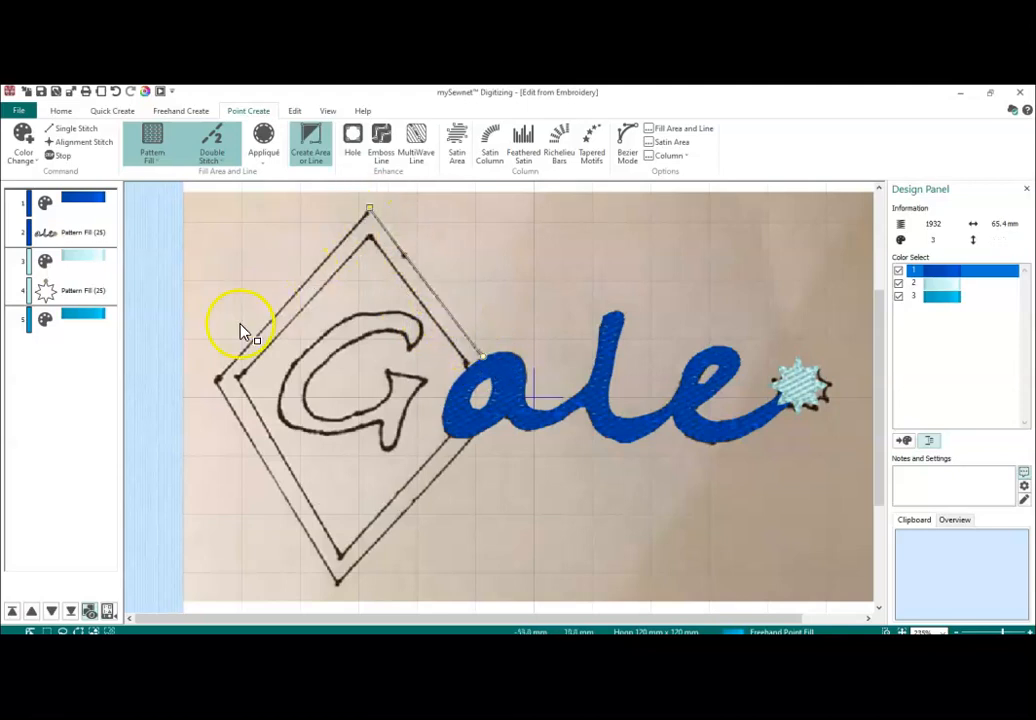
pyautogui.click(218, 384)
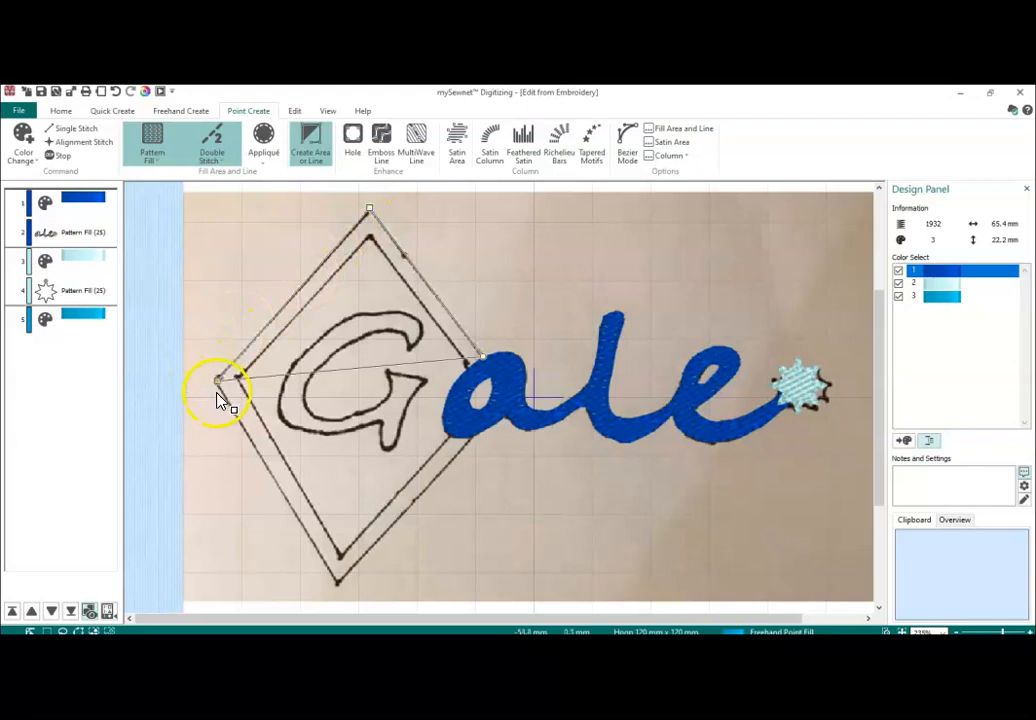
pyautogui.click(338, 586)
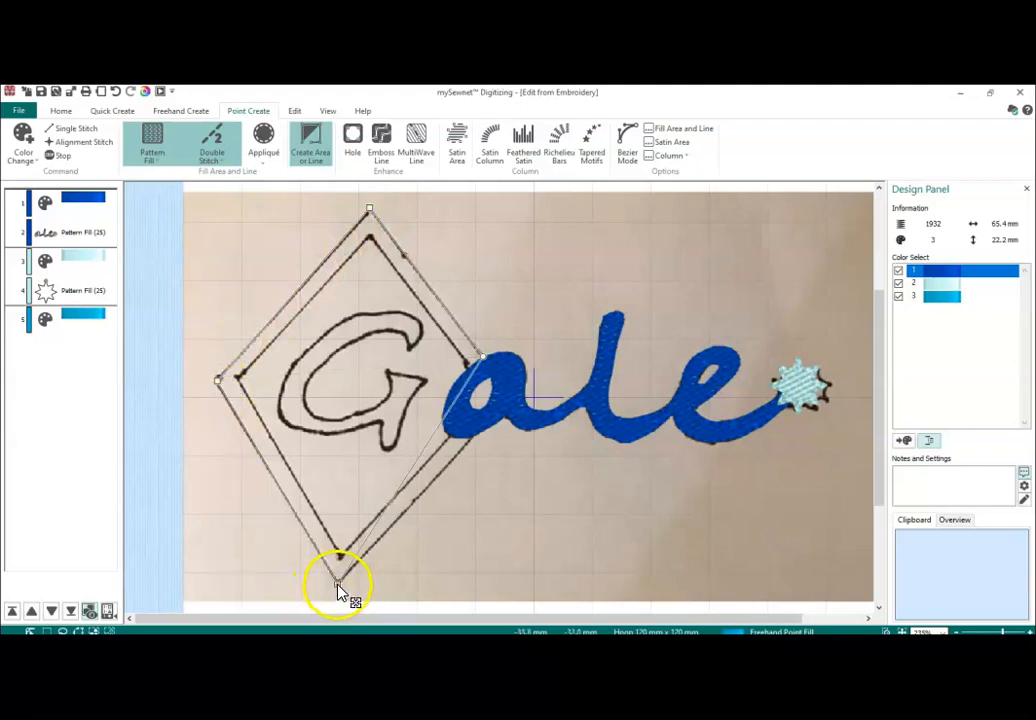
pyautogui.click(451, 440)
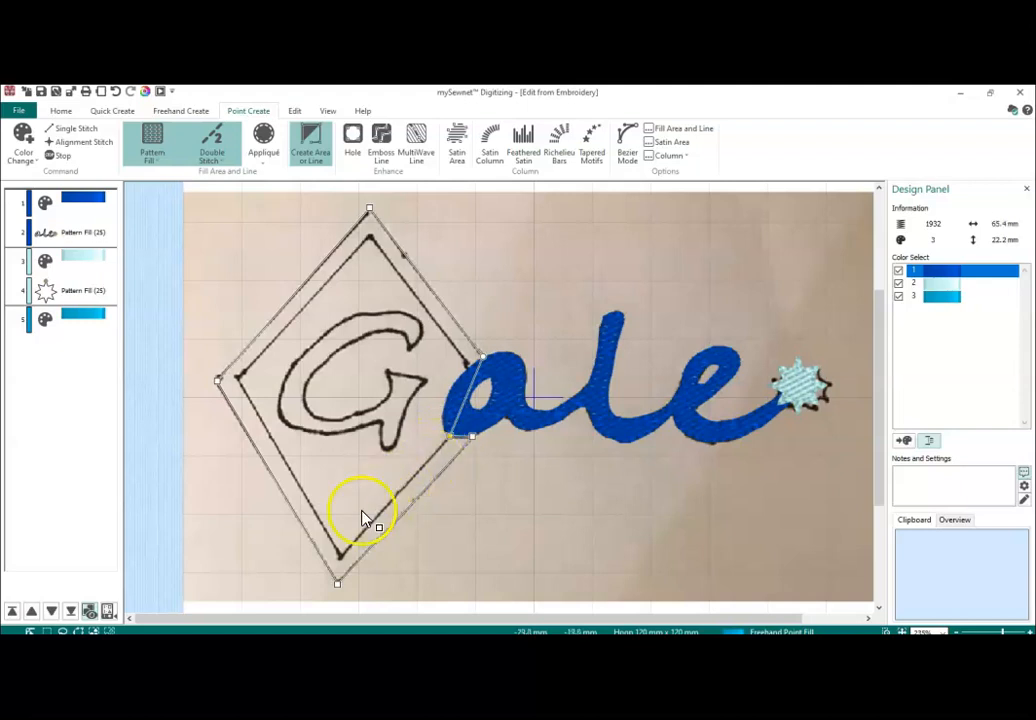
# Trace the diamond's inner edge from the bottom corner back to the a and complete the frame's pattern fill
pyautogui.click(342, 565)
pyautogui.click(237, 380)
pyautogui.click(240, 384)
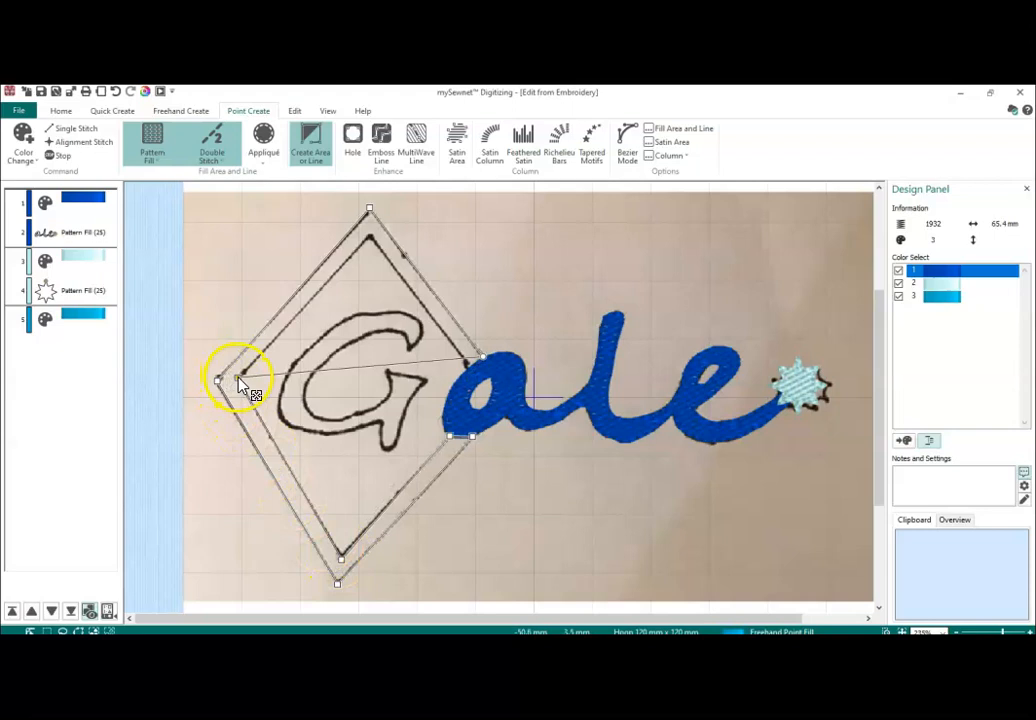
pyautogui.click(369, 241)
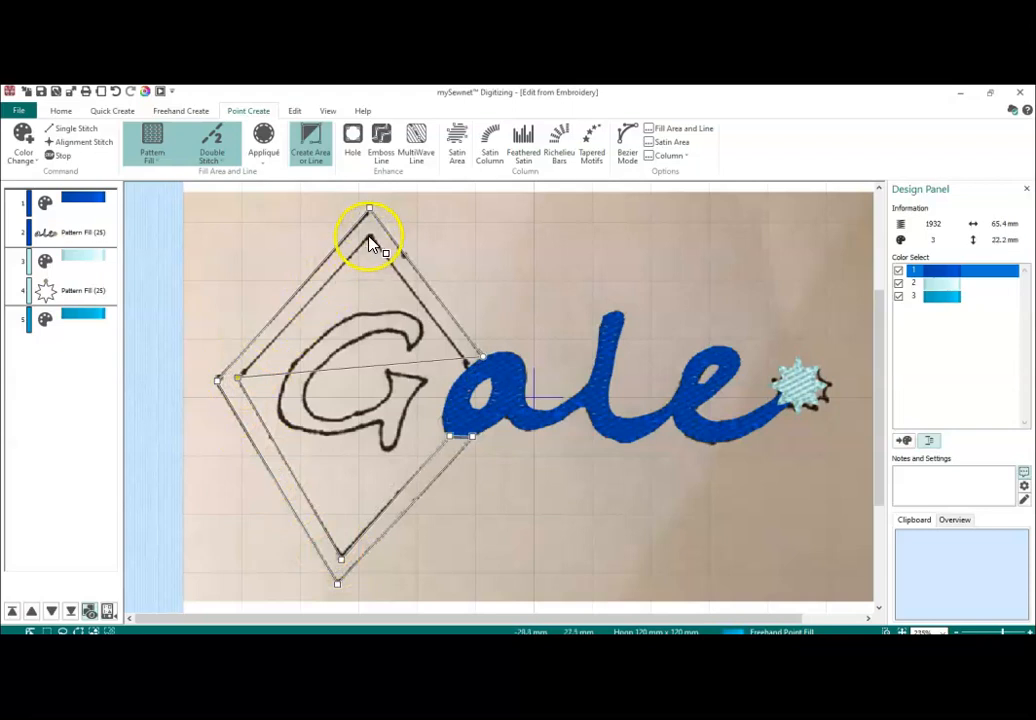
pyautogui.click(467, 368)
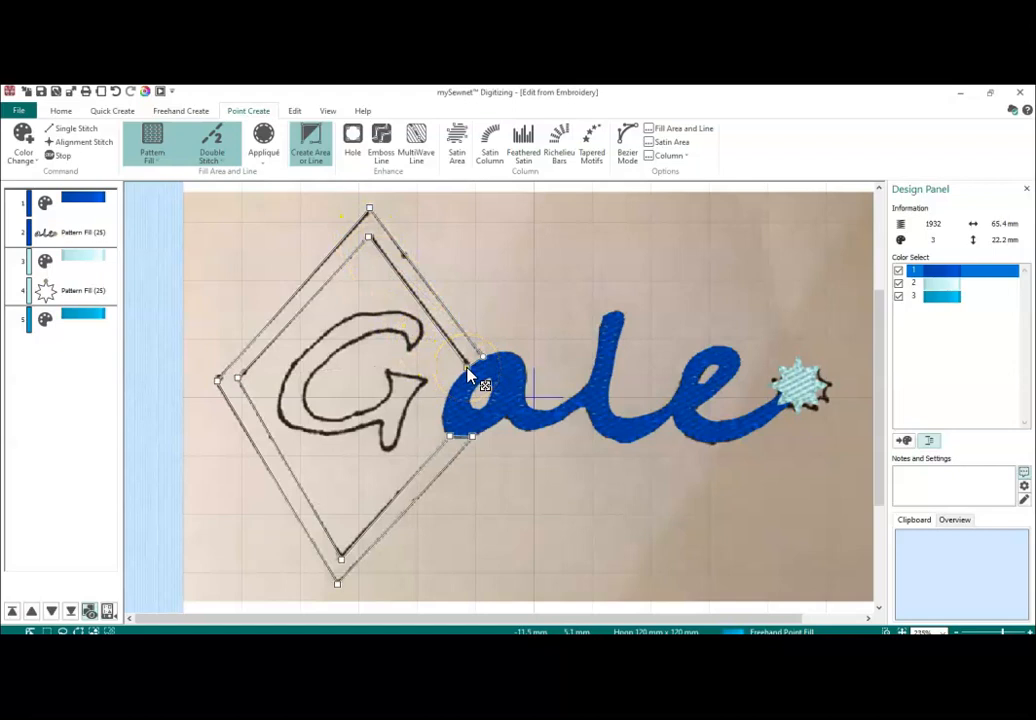
pyautogui.press('Return')
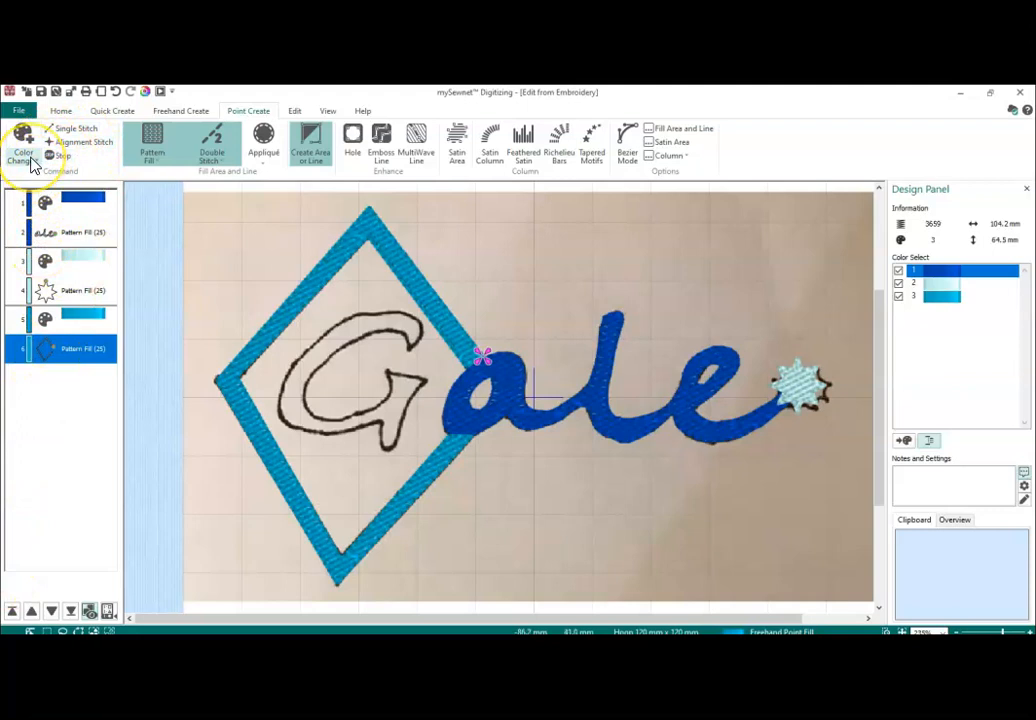
# Insert a color change to Robison-Anton Rayon 40 thread 2515 after the diamond fill
pyautogui.rightClick(94, 350)
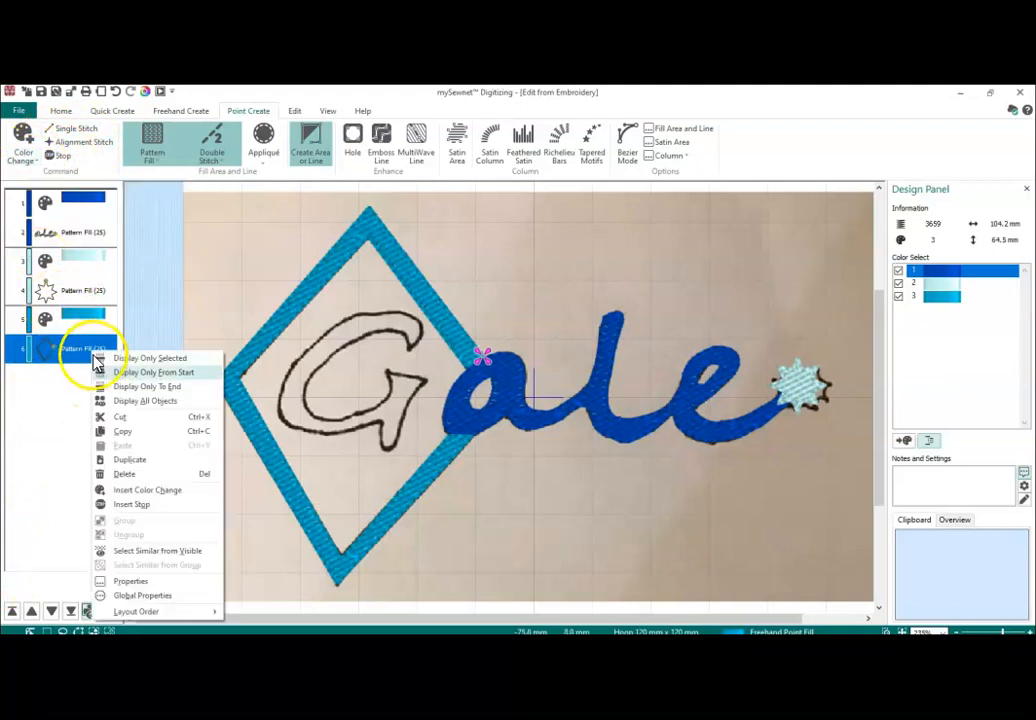
pyautogui.click(148, 490)
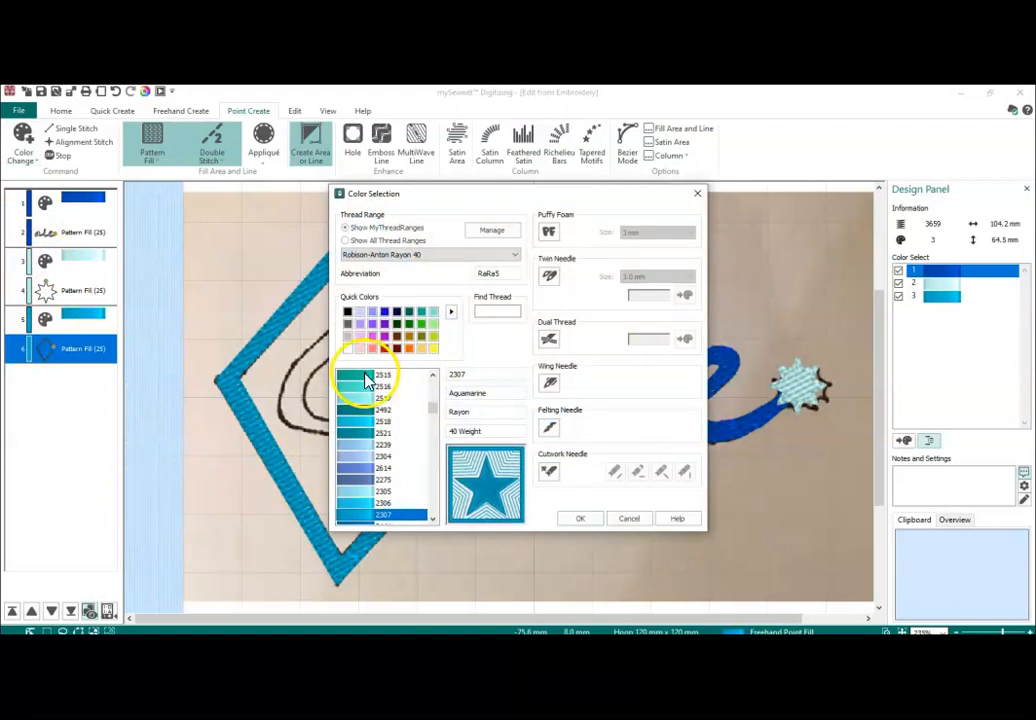
pyautogui.click(367, 378)
pyautogui.click(588, 521)
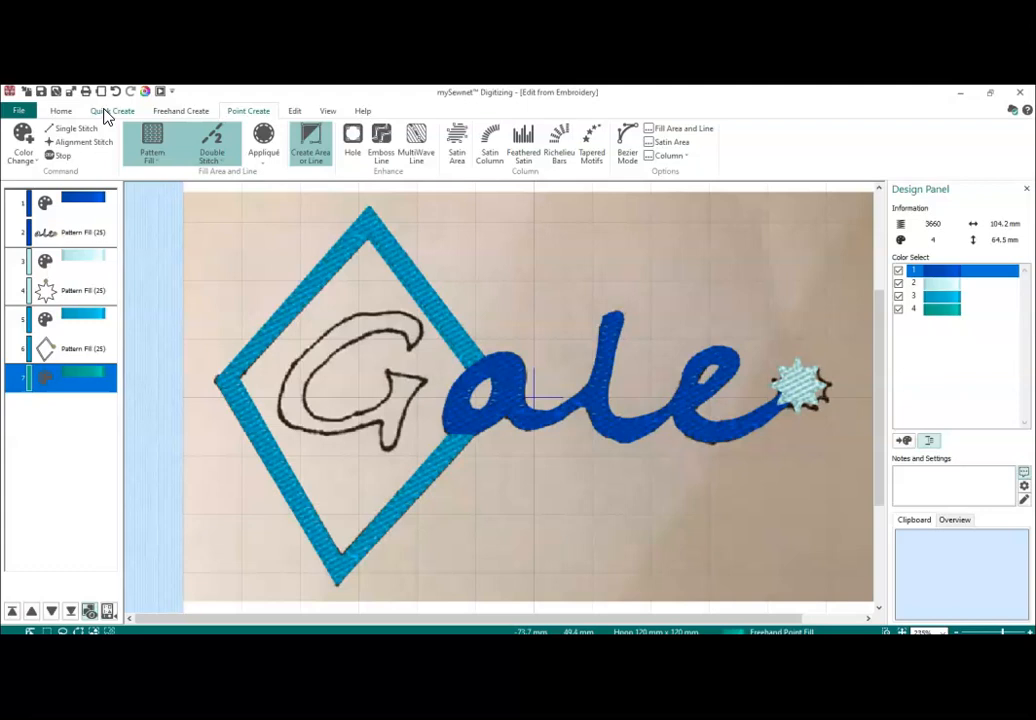
# Start a point-created fill area for the G, tracing from its crossbar down the right side of the stem to the stem's tip
pyautogui.click(248, 111)
pyautogui.moveTo(370, 331); pyautogui.dragTo(391, 378)
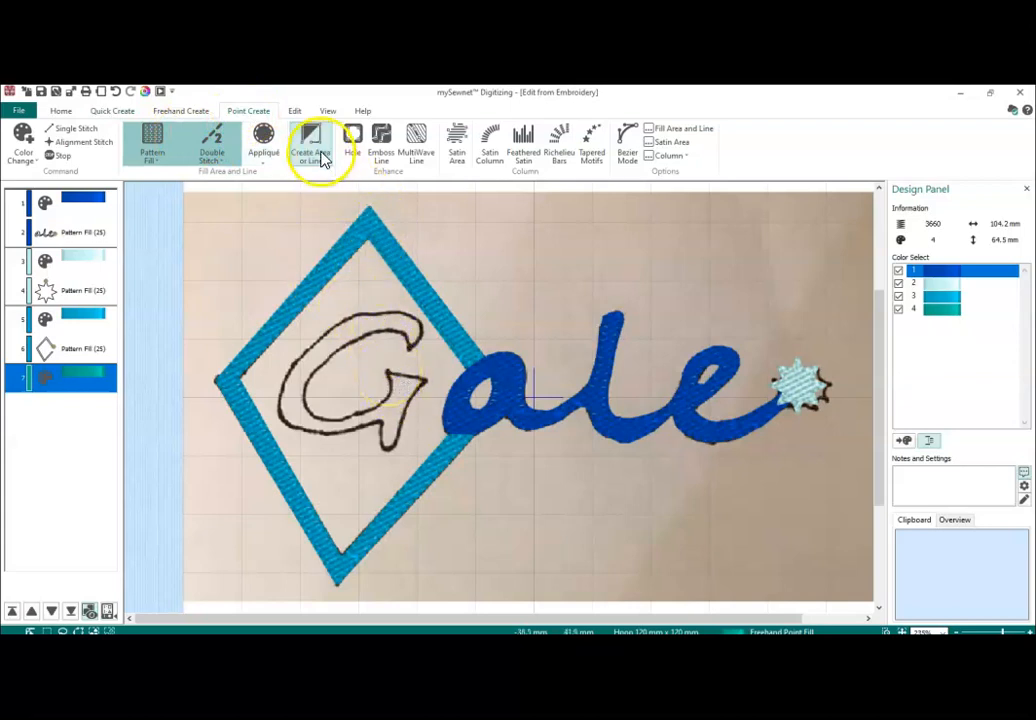
pyautogui.click(386, 372)
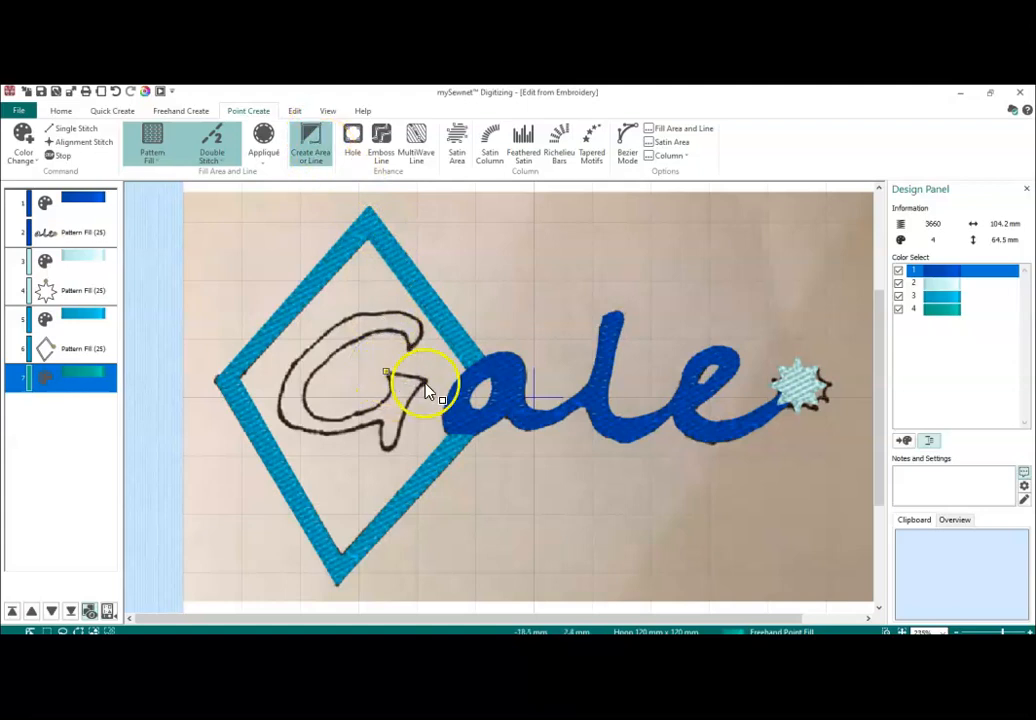
pyautogui.click(425, 381)
pyautogui.keyDown('ctrl'); pyautogui.click(416, 391); pyautogui.keyUp('ctrl')
pyautogui.keyDown('ctrl'); pyautogui.click(409, 401); pyautogui.keyUp('ctrl')
pyautogui.keyDown('ctrl'); pyautogui.click(404, 413); pyautogui.keyUp('ctrl')
pyautogui.keyDown('ctrl'); pyautogui.click(401, 426); pyautogui.keyUp('ctrl')
pyautogui.keyDown('ctrl'); pyautogui.click(398, 436); pyautogui.keyUp('ctrl')
pyautogui.keyDown('ctrl'); pyautogui.click(393, 447); pyautogui.keyUp('ctrl')
pyautogui.keyDown('ctrl'); pyautogui.click(387, 451); pyautogui.keyUp('ctrl')
# Continue the G's outline from the stem along the outer bottom curve to the lower-left bend with curve points
pyautogui.click(371, 425)
pyautogui.click(362, 426)
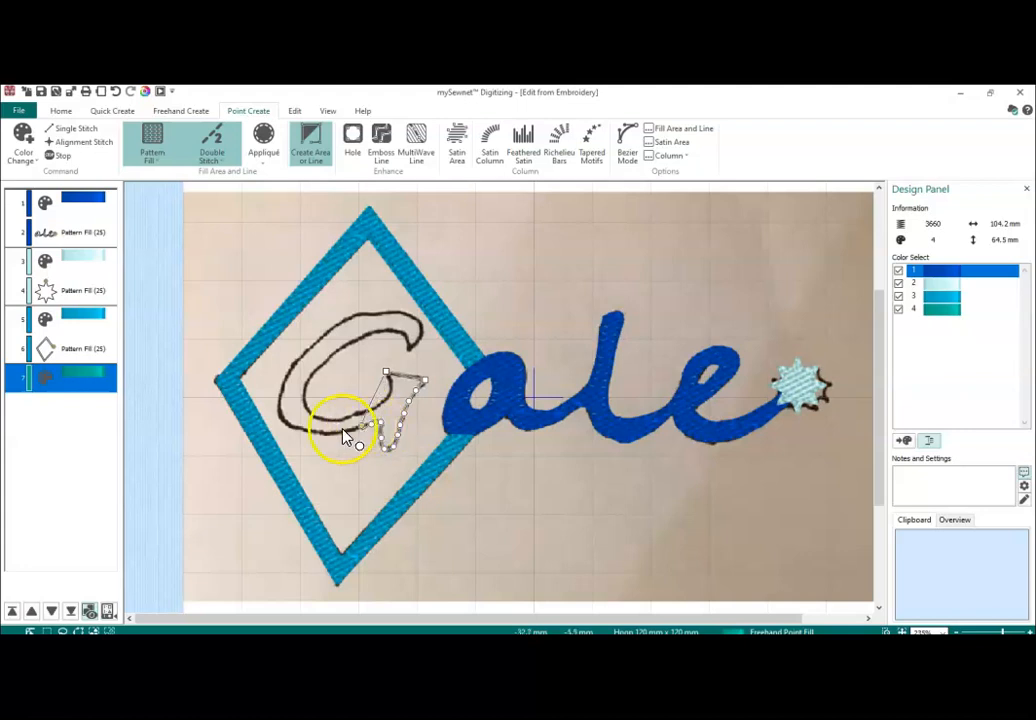
pyautogui.click(332, 433)
pyautogui.click(315, 431)
pyautogui.click(299, 428)
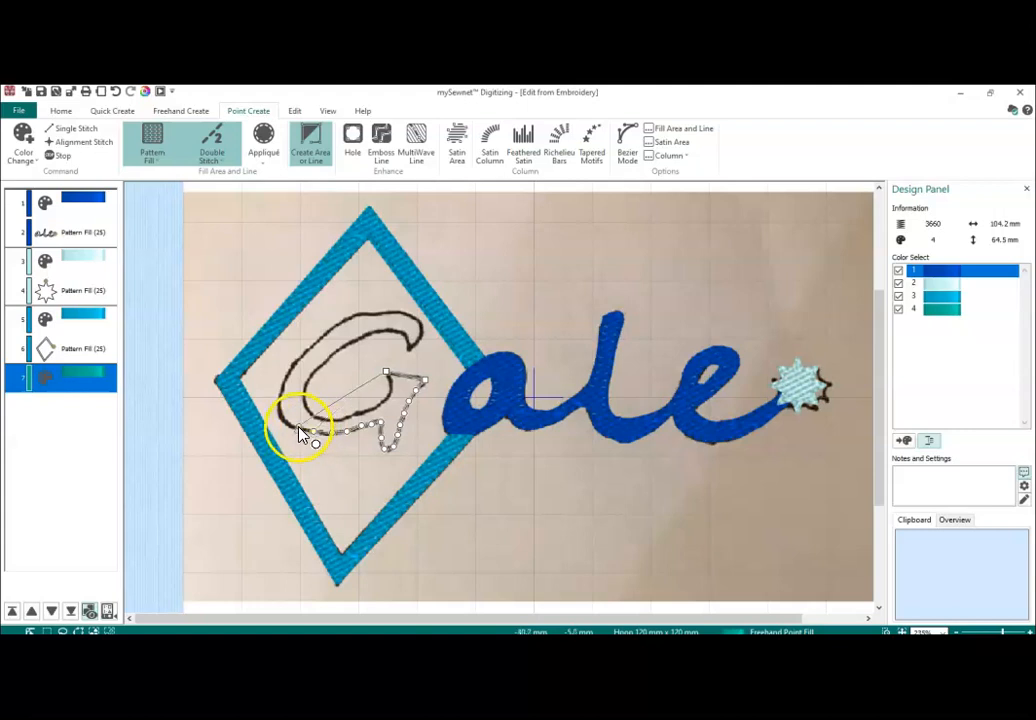
pyautogui.click(284, 421)
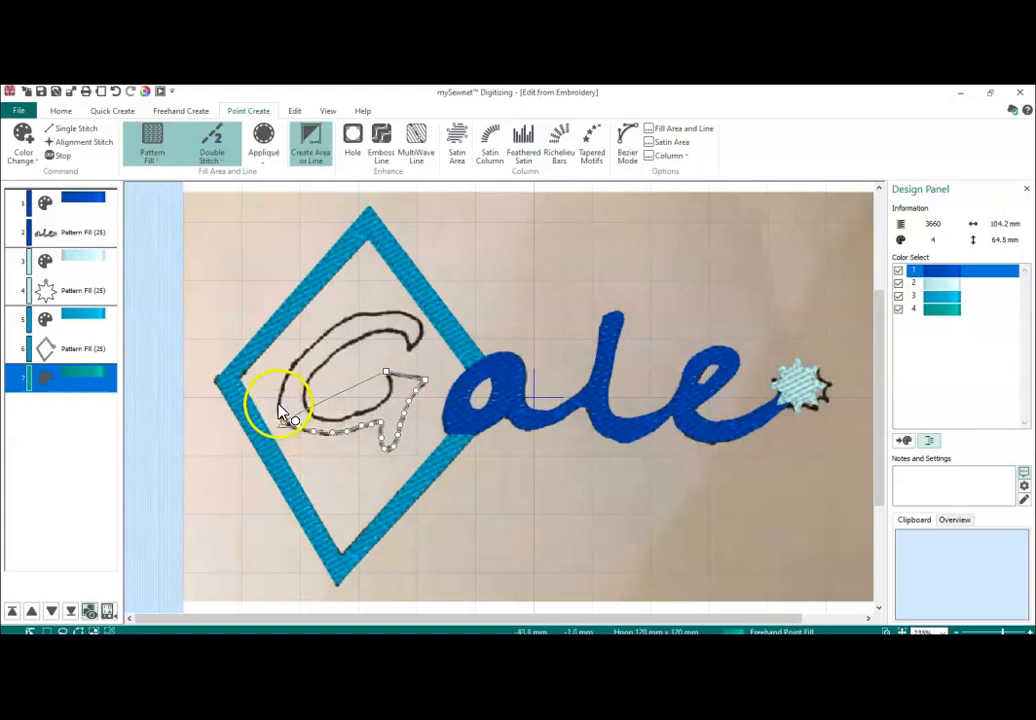
# Extend the G's outline with curve points up its outer left side to the upper-left bend
pyautogui.click(281, 402)
pyautogui.click(280, 388)
pyautogui.click(291, 373)
pyautogui.click(299, 365)
pyautogui.click(310, 352)
pyautogui.click(317, 341)
pyautogui.click(327, 334)
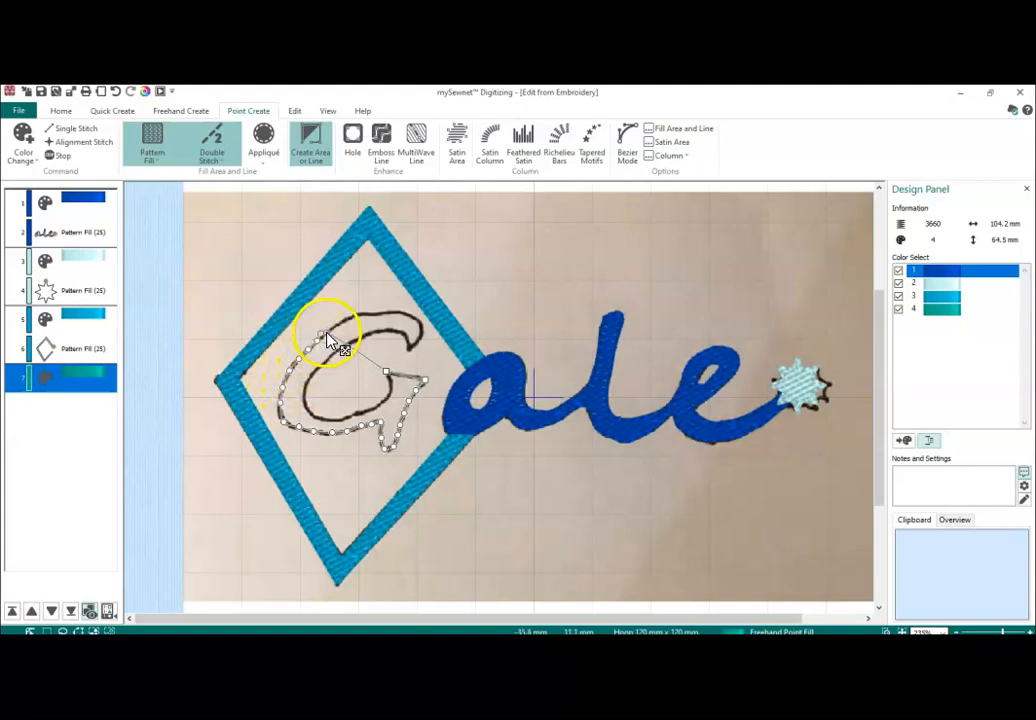
# Extend the G's outline with curve points along its outer top curve and around to the hooked upper end
pyautogui.click(331, 325)
pyautogui.click(347, 316)
pyautogui.click(360, 316)
pyautogui.click(372, 314)
pyautogui.click(396, 311)
pyautogui.click(412, 318)
pyautogui.click(421, 321)
pyautogui.click(421, 339)
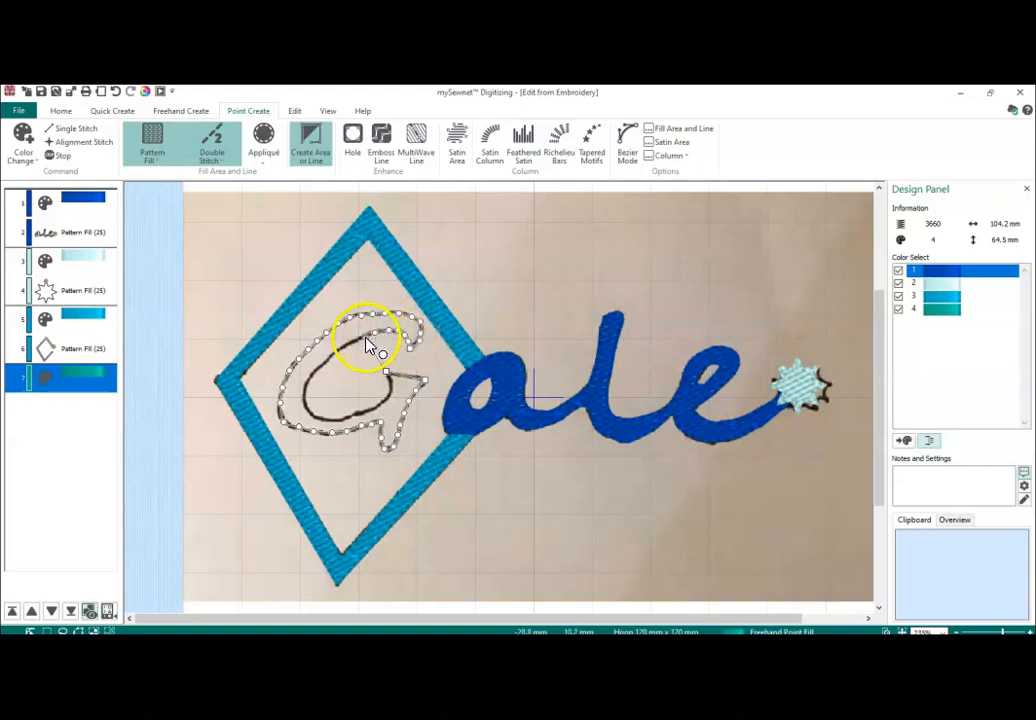
# Trace the G's inner curve with points from the upper end down around the bowl and up to the crossbar
pyautogui.click(327, 361)
pyautogui.click(312, 386)
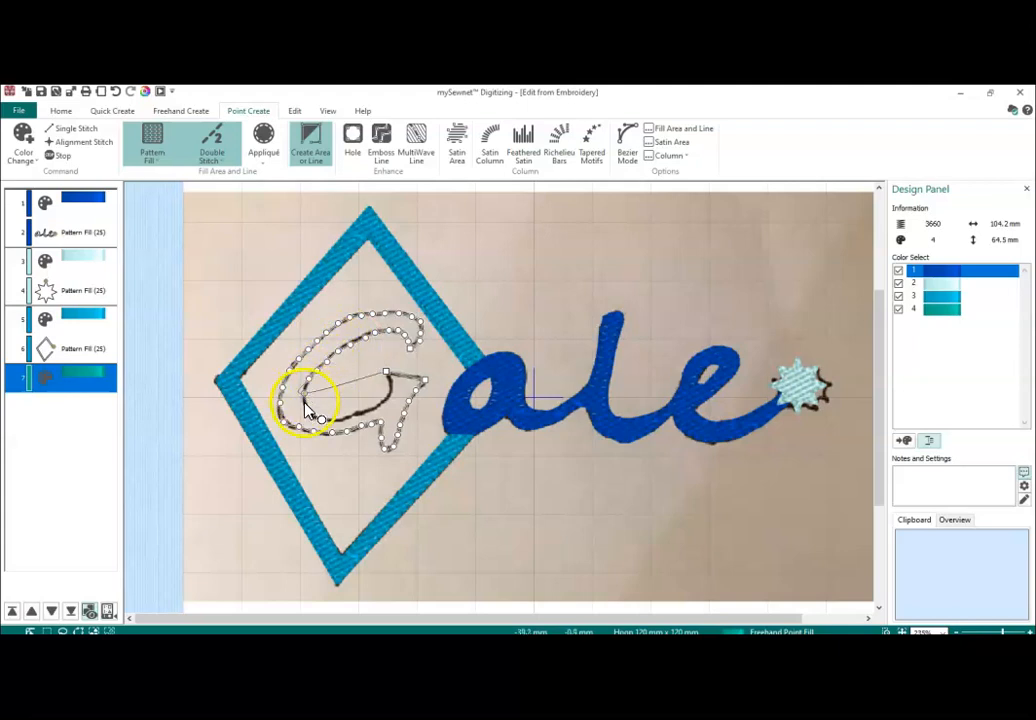
pyautogui.click(322, 420)
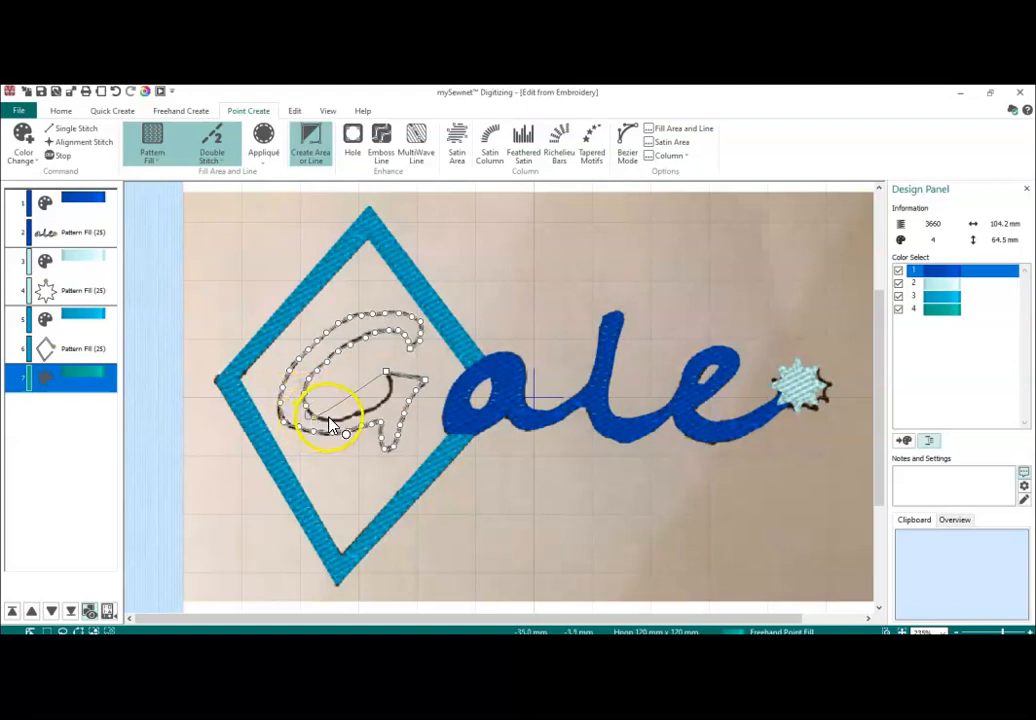
pyautogui.click(352, 425)
pyautogui.click(361, 414)
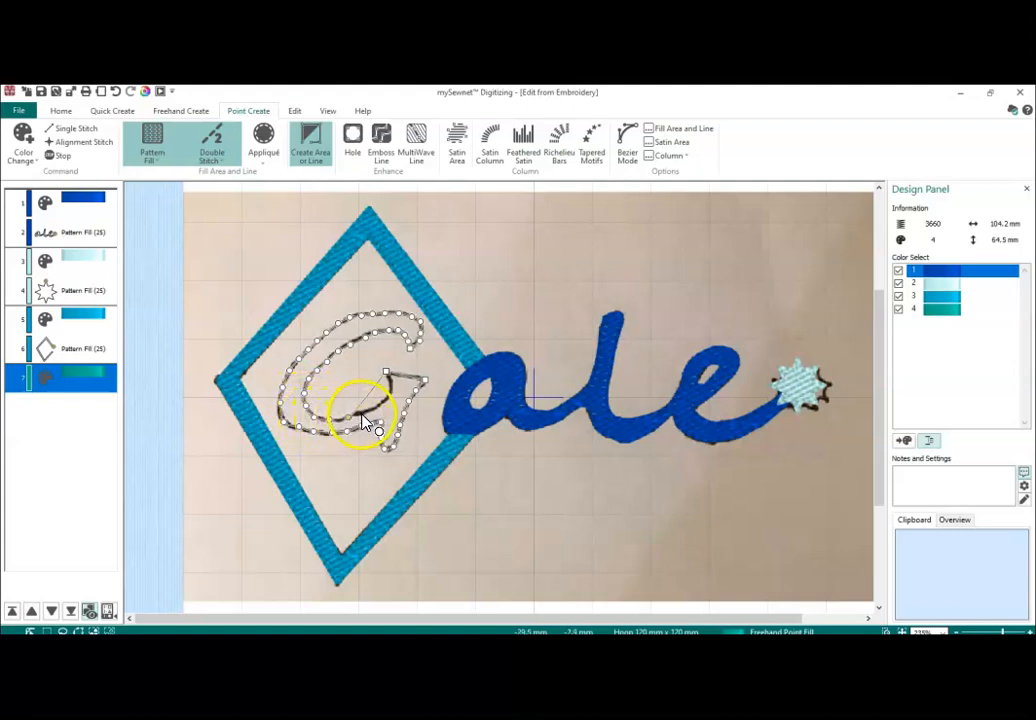
pyautogui.click(375, 409)
pyautogui.click(386, 400)
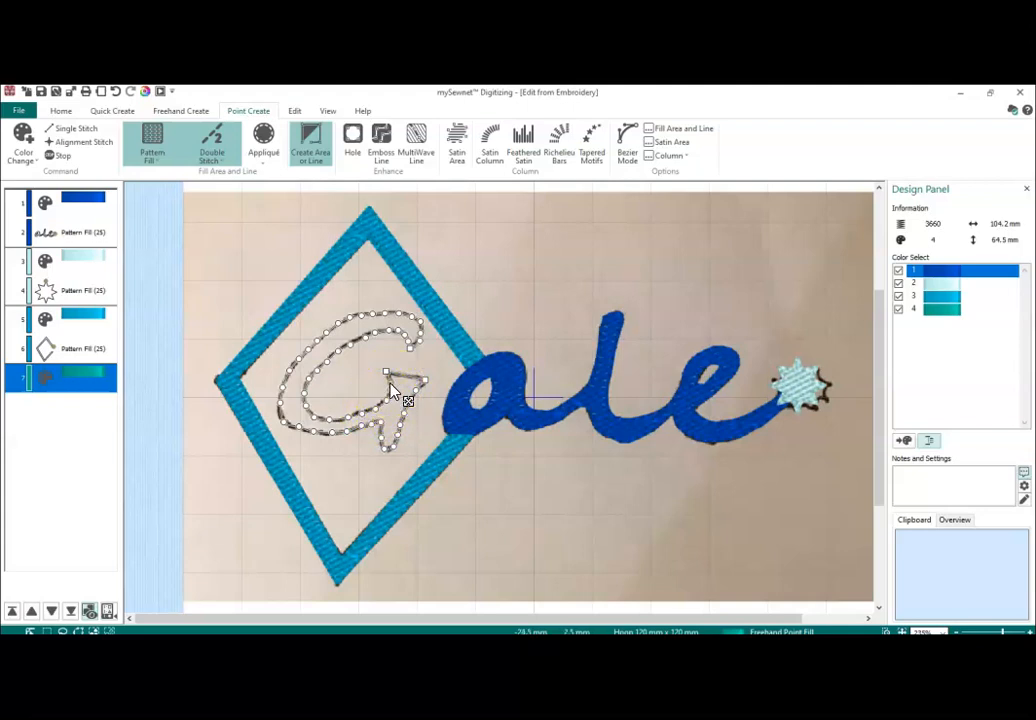
# Complete the G's pattern fill, and move one outline point on its upper-left curve to refine the shape
pyautogui.click(292, 420)
pyautogui.click(297, 418)
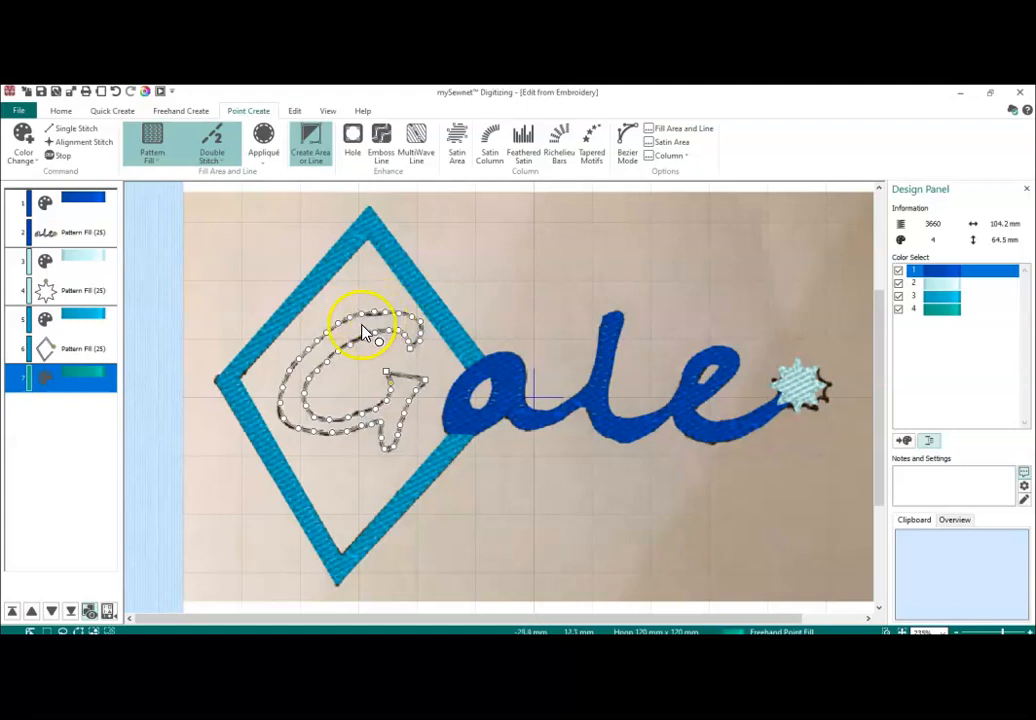
pyautogui.press('Return')
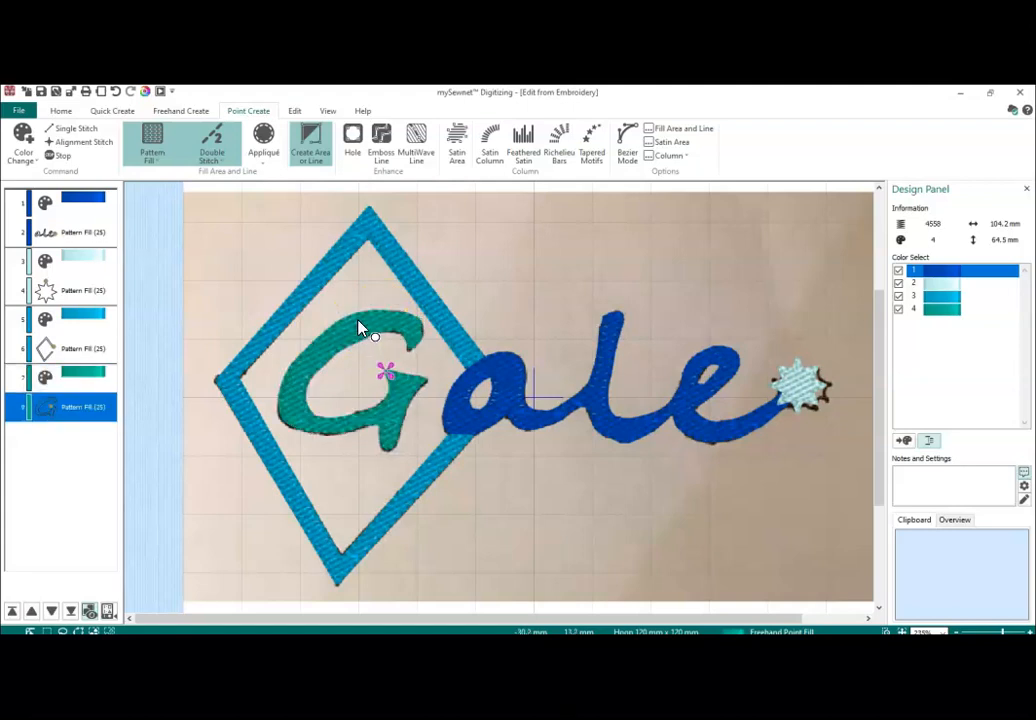
pyautogui.press('Escape')
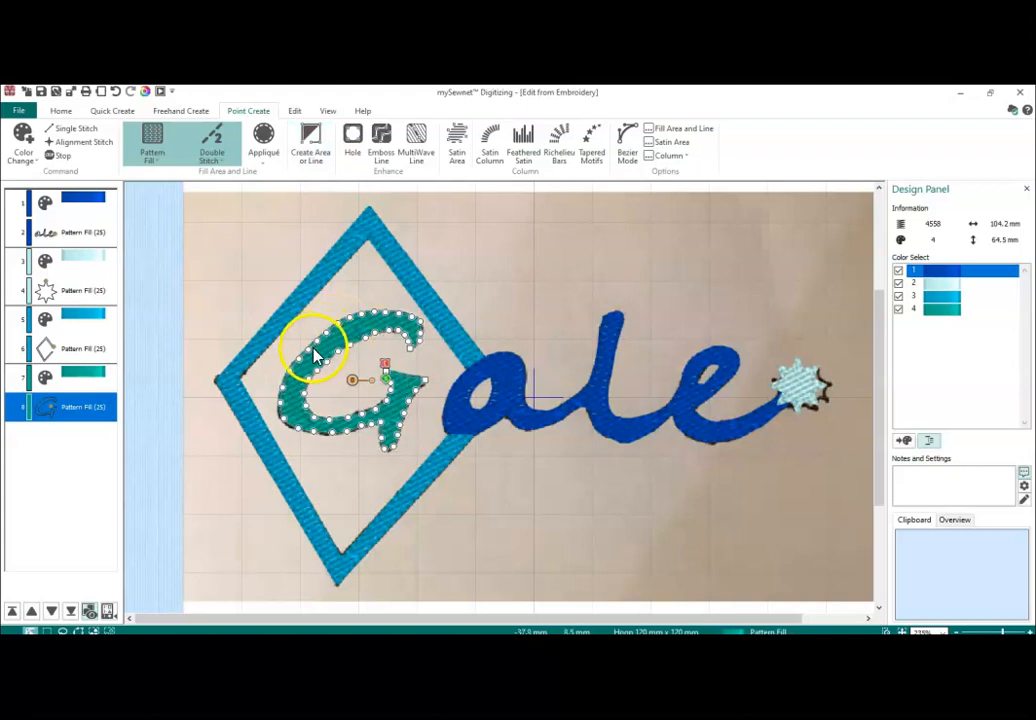
pyautogui.moveTo(311, 350); pyautogui.dragTo(318, 346)
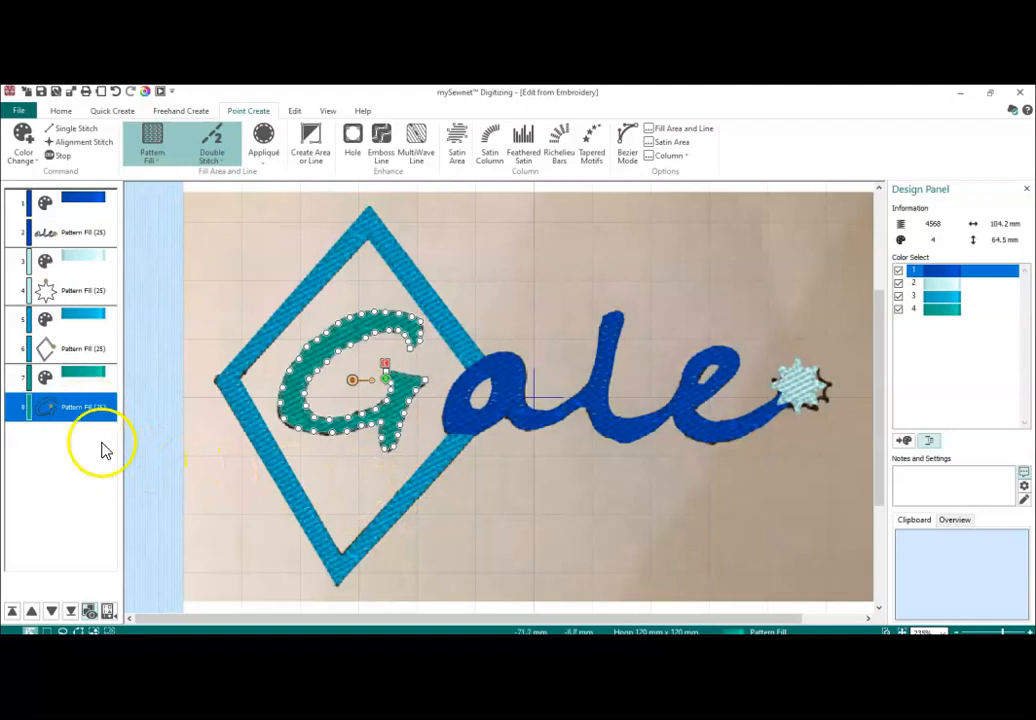
# Move the G's color change and fill to the start of the stitch order, keeping the dark blue color change directly before "ale"
pyautogui.click(88, 200)
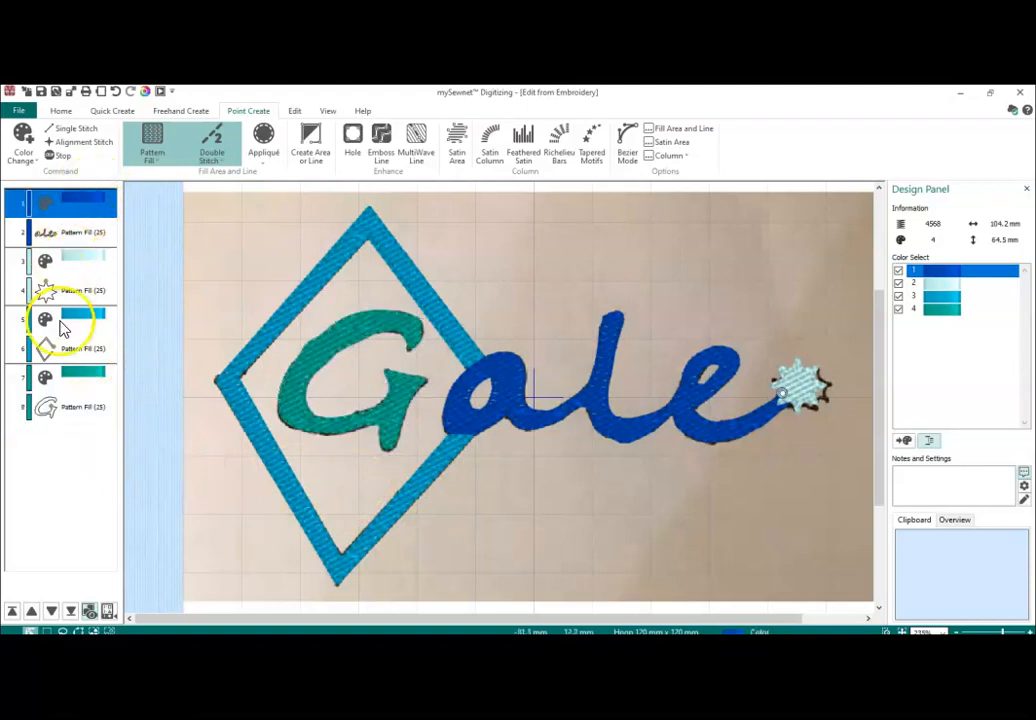
pyautogui.click(73, 378)
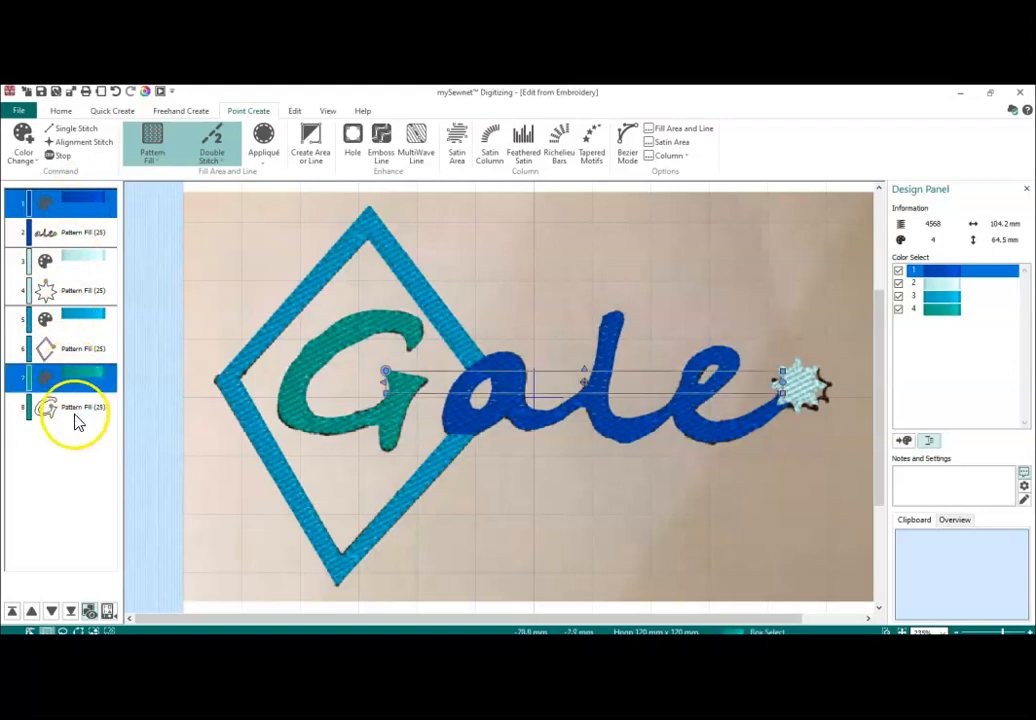
pyautogui.keyDown('shift'); pyautogui.click(78, 414); pyautogui.keyUp('shift')
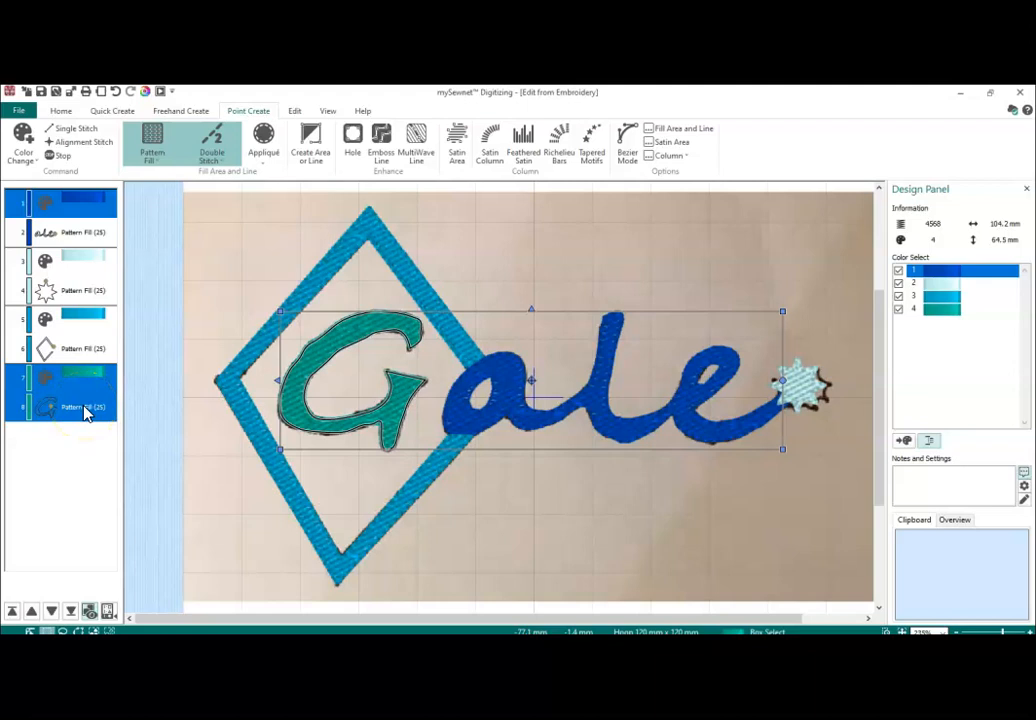
pyautogui.click(86, 397)
pyautogui.keyDown('shift'); pyautogui.click(82, 416); pyautogui.keyUp('shift')
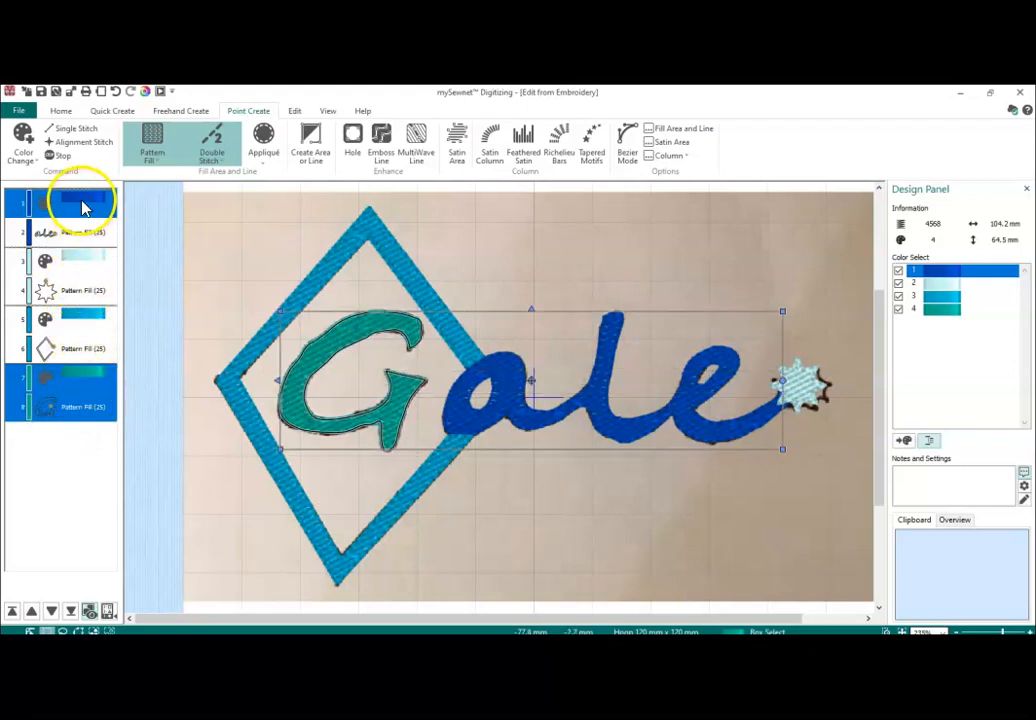
pyautogui.moveTo(84, 205); pyautogui.dragTo(84, 203)
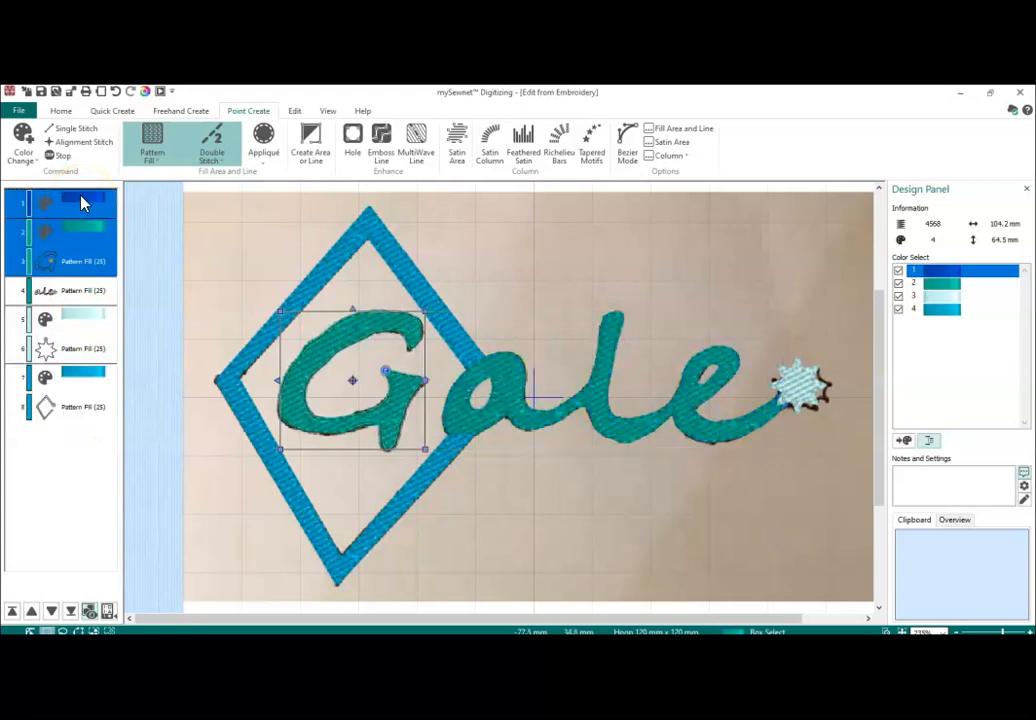
pyautogui.click(82, 204)
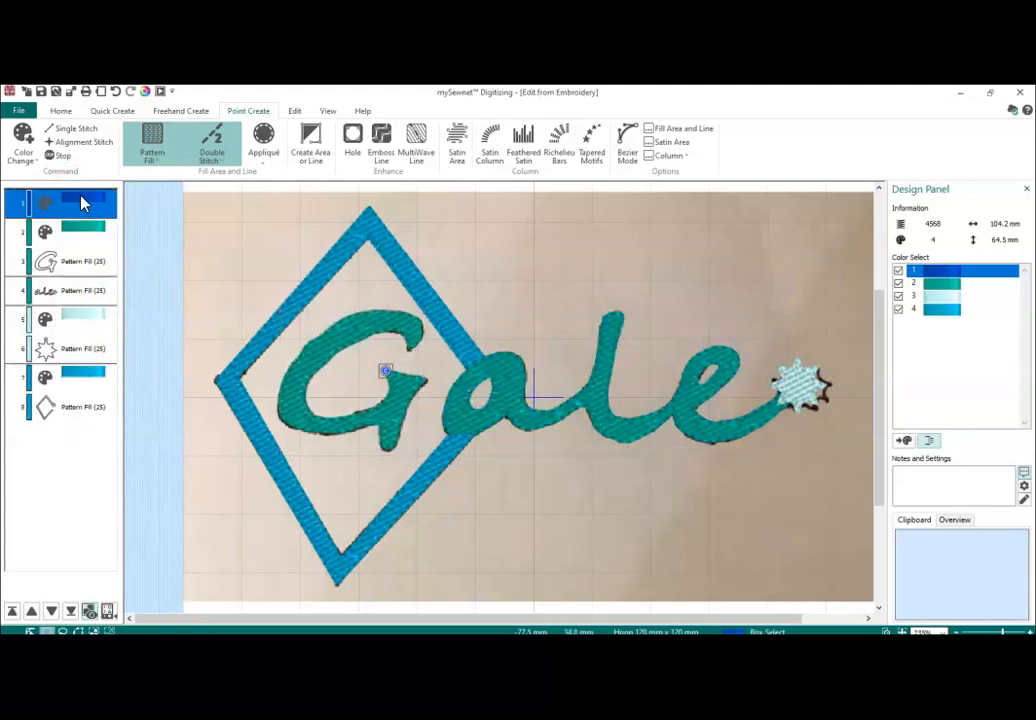
pyautogui.moveTo(80, 215); pyautogui.dragTo(80, 288)
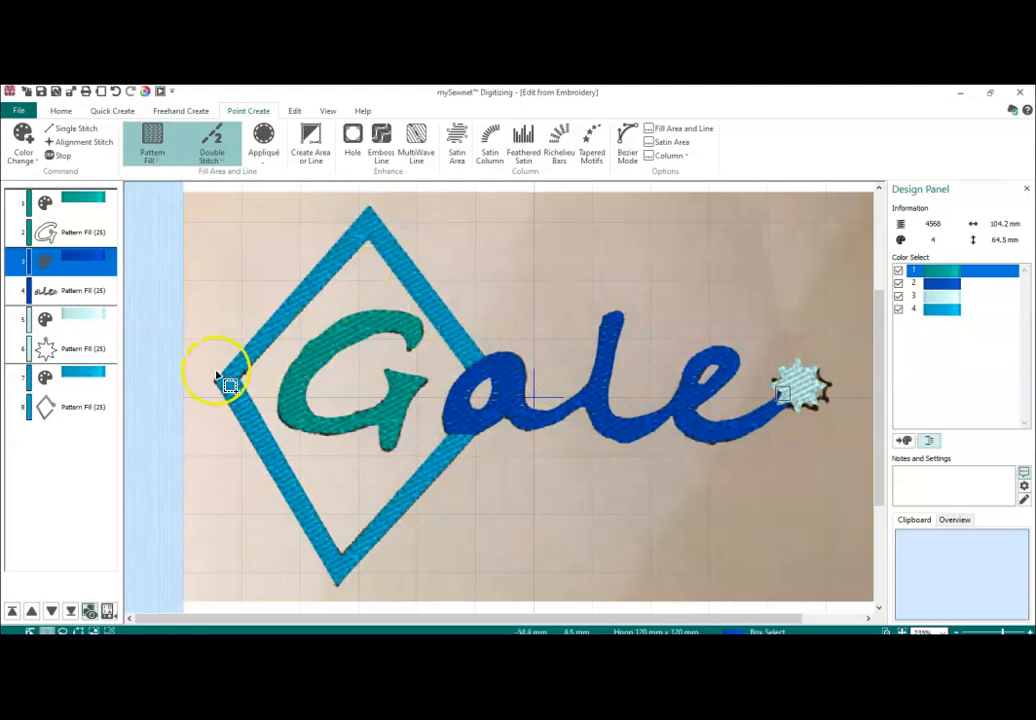
# Try to move the diamond's color change and fill toward the start of the stitch order, and undo the move
pyautogui.click(90, 385)
pyautogui.keyDown('shift'); pyautogui.click(87, 412); pyautogui.keyUp('shift')
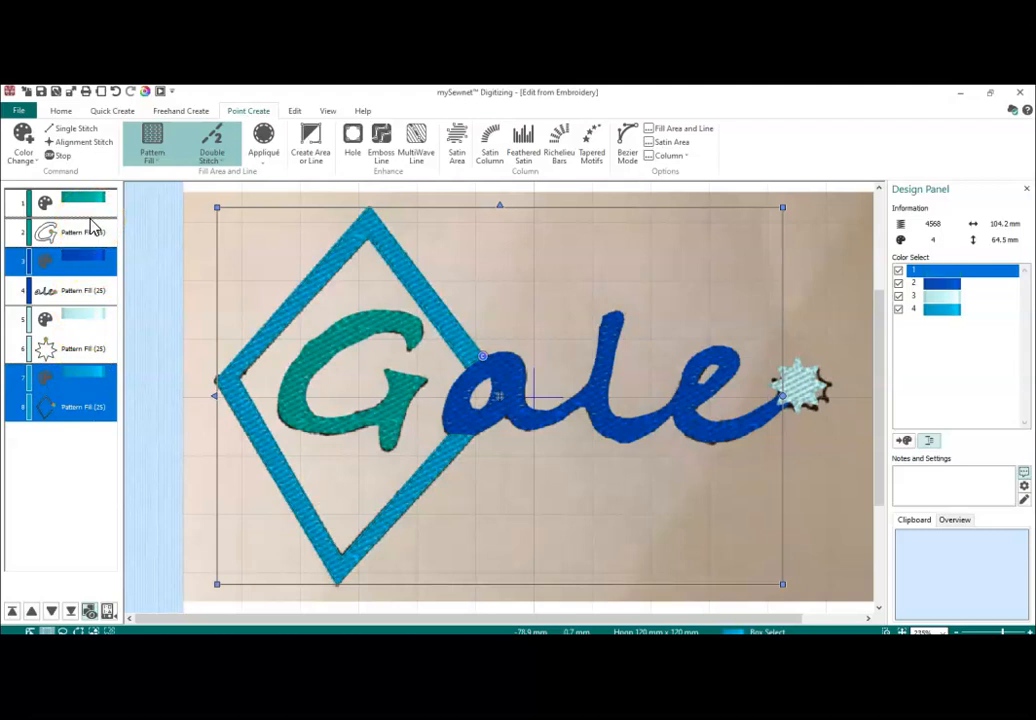
pyautogui.moveTo(88, 262); pyautogui.dragTo(88, 205)
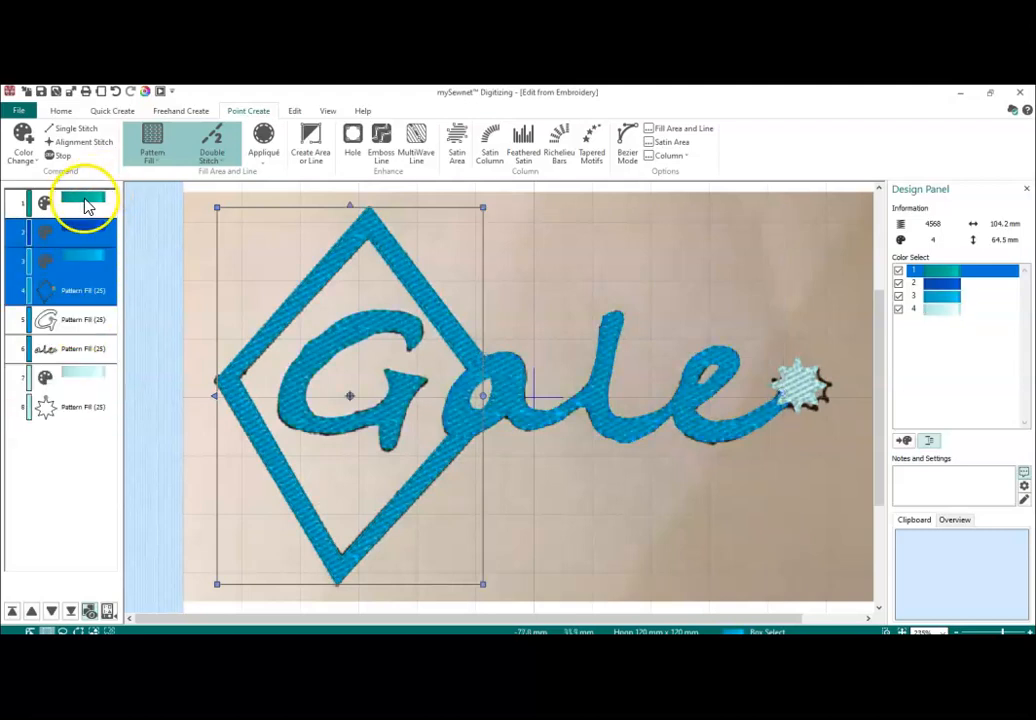
pyautogui.click(85, 200)
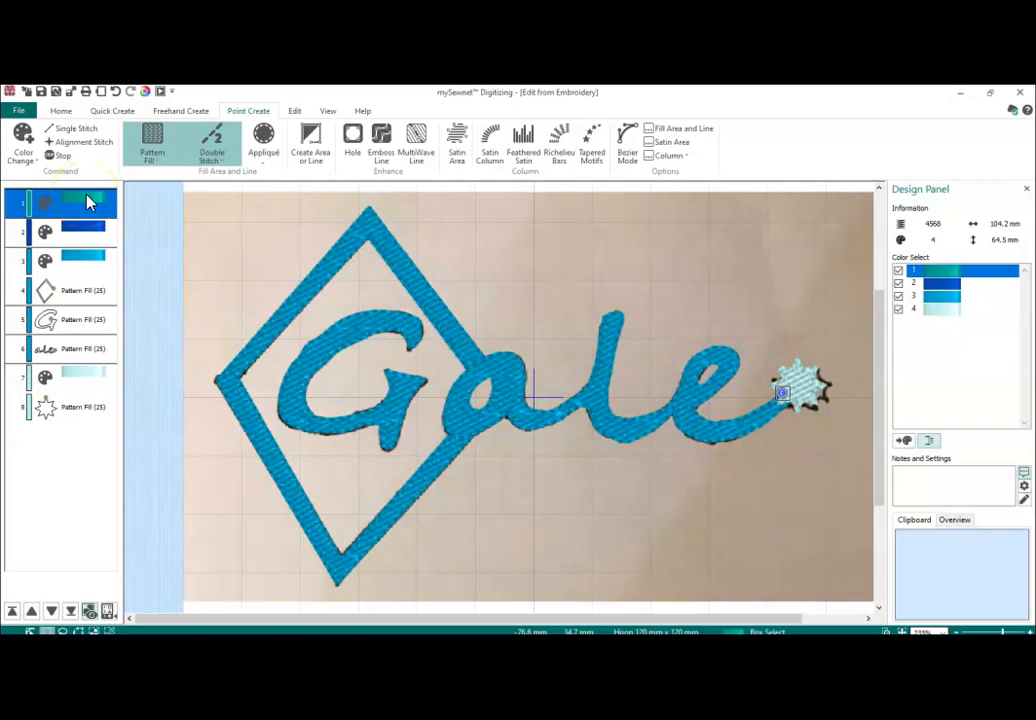
pyautogui.hotkey('ctrl', 'z')
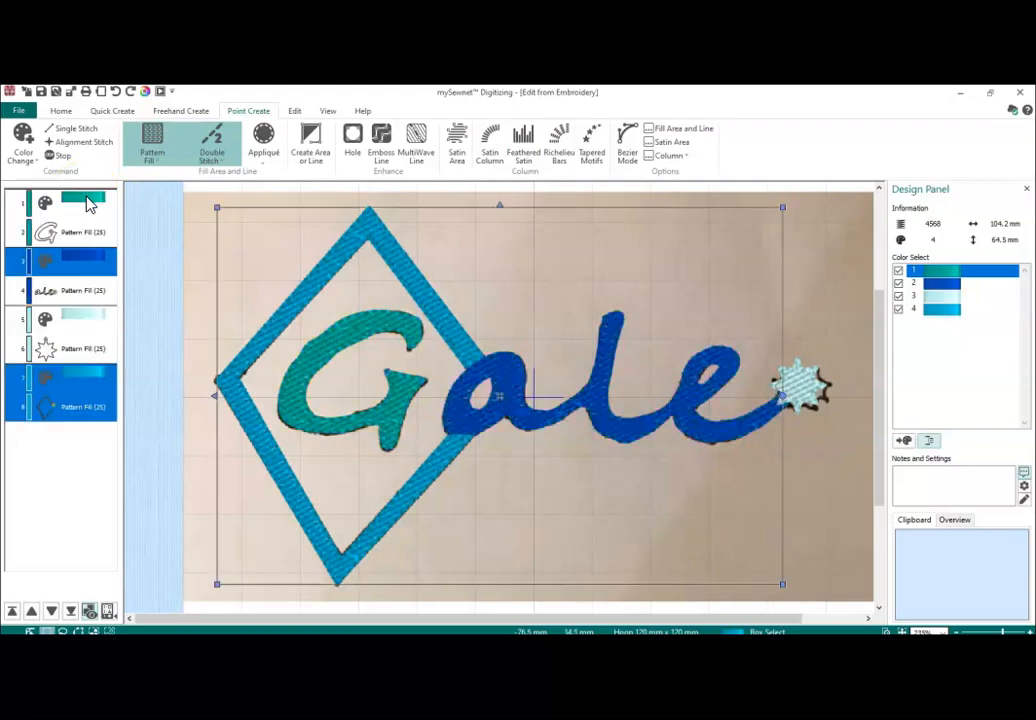
# Move only the diamond's color change and fill to the start of the stitch order, ahead of the G
pyautogui.click(88, 238)
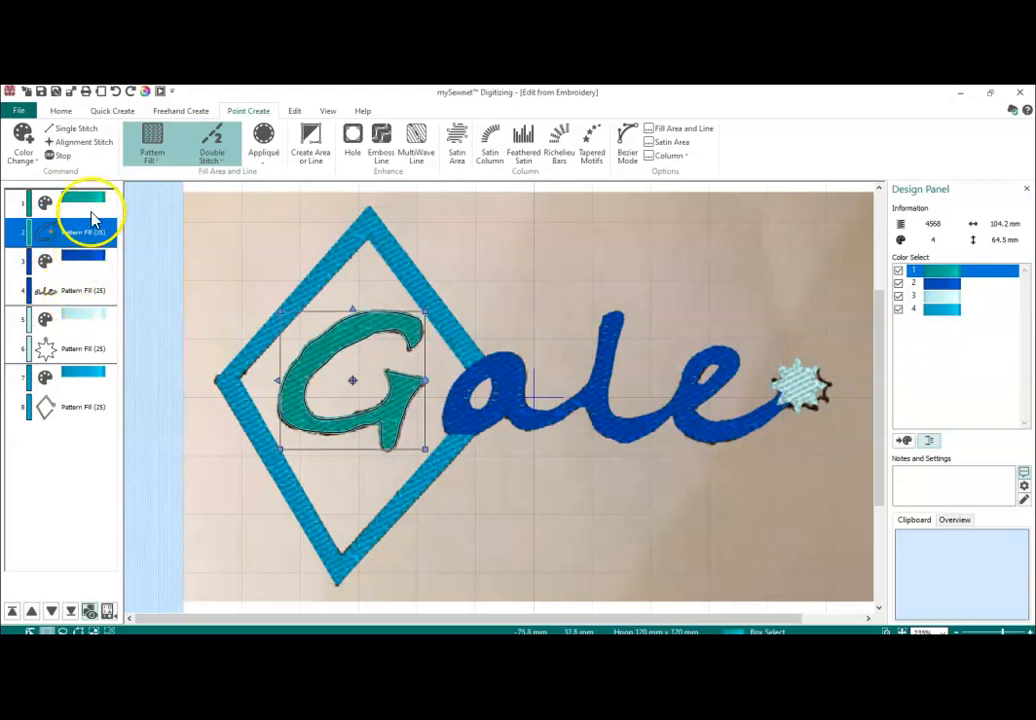
pyautogui.keyDown('ctrl'); pyautogui.click(78, 378); pyautogui.keyUp('ctrl')
pyautogui.keyDown('ctrl'); pyautogui.click(74, 410); pyautogui.keyUp('ctrl')
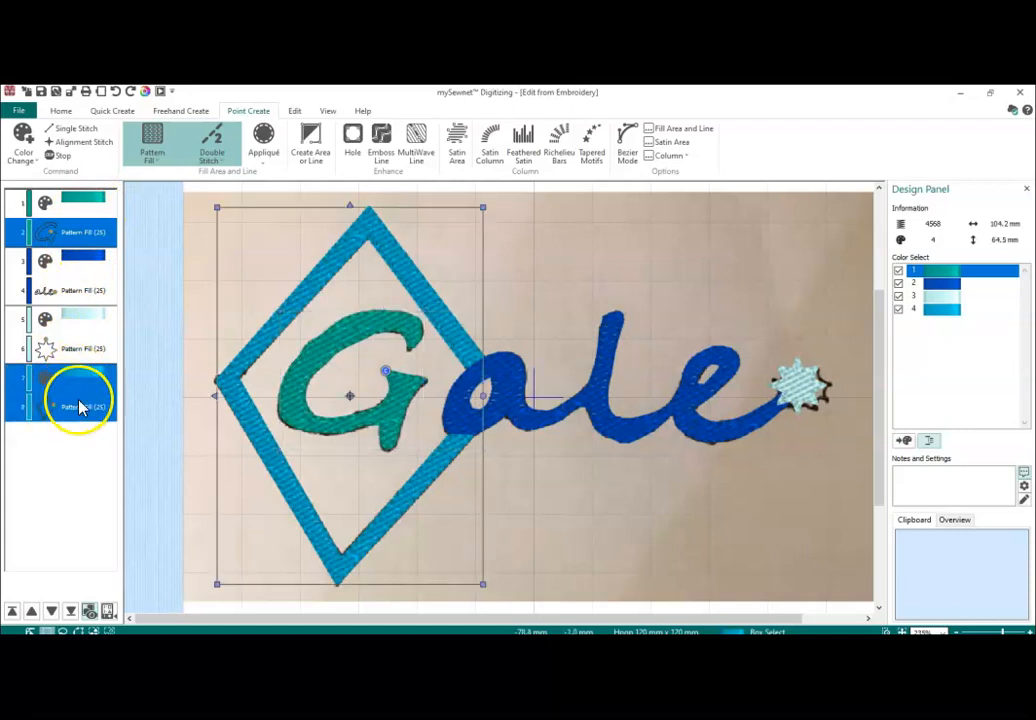
pyautogui.click(100, 232)
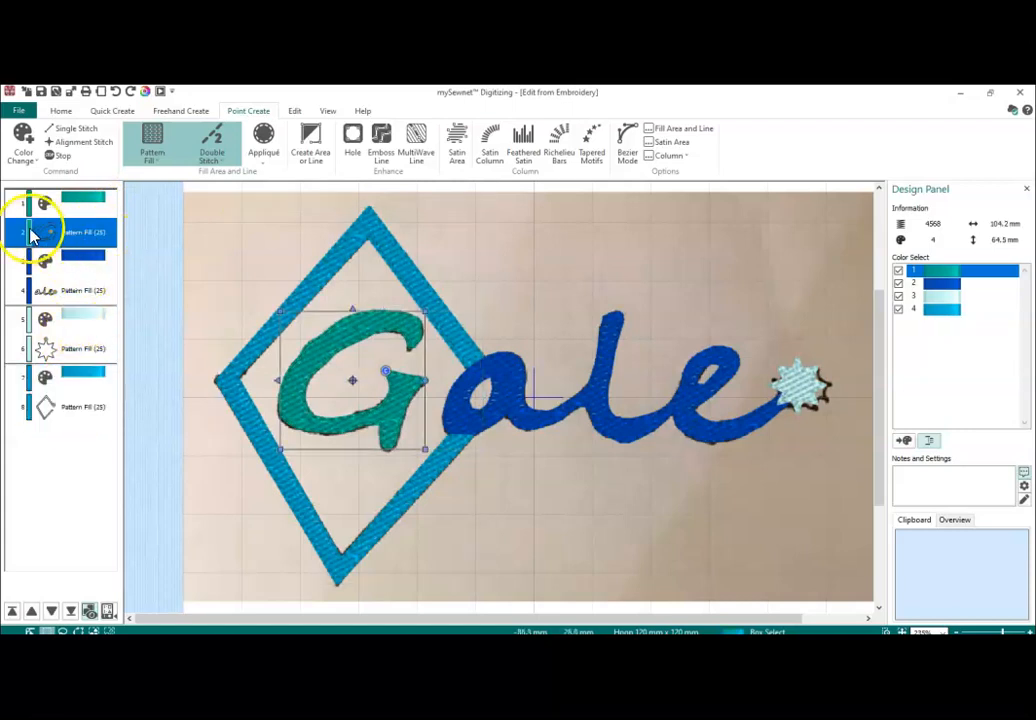
pyautogui.click(89, 287)
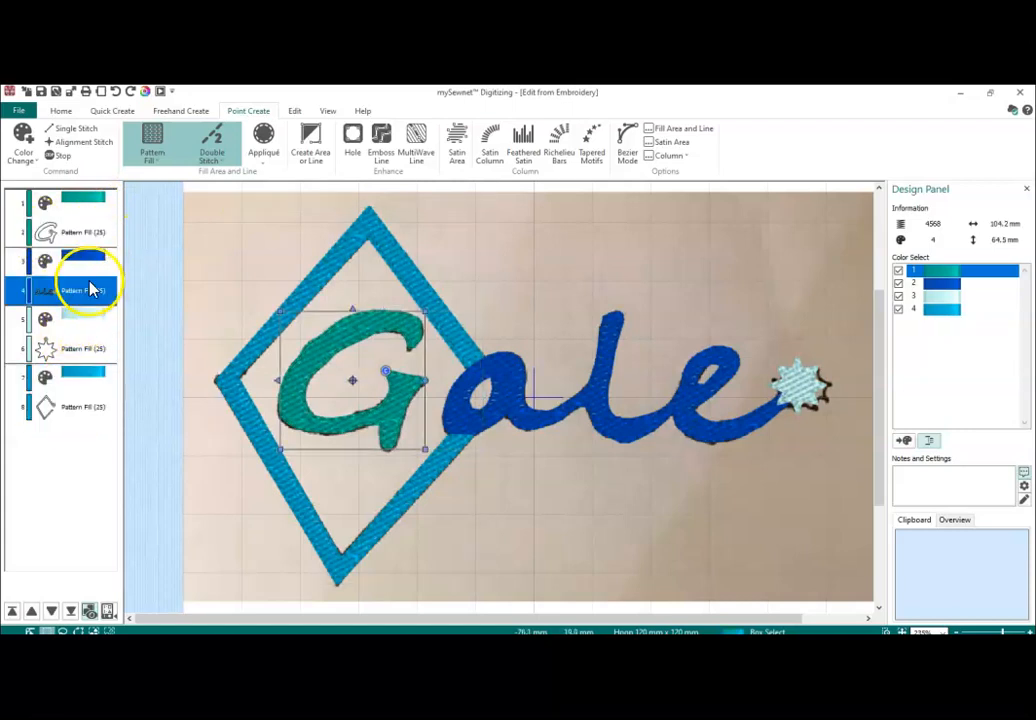
pyautogui.click(84, 382)
pyautogui.keyDown('ctrl'); pyautogui.click(87, 410); pyautogui.keyUp('ctrl')
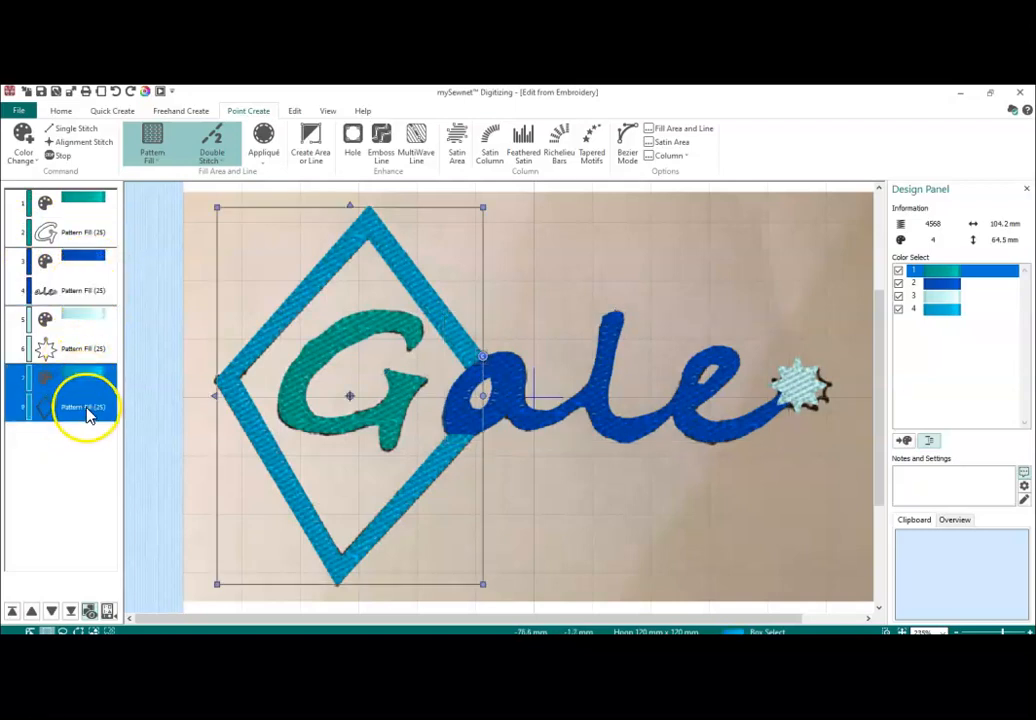
pyautogui.moveTo(85, 272); pyautogui.dragTo(91, 190)
pyautogui.moveTo(72, 391); pyautogui.dragTo(99, 209)
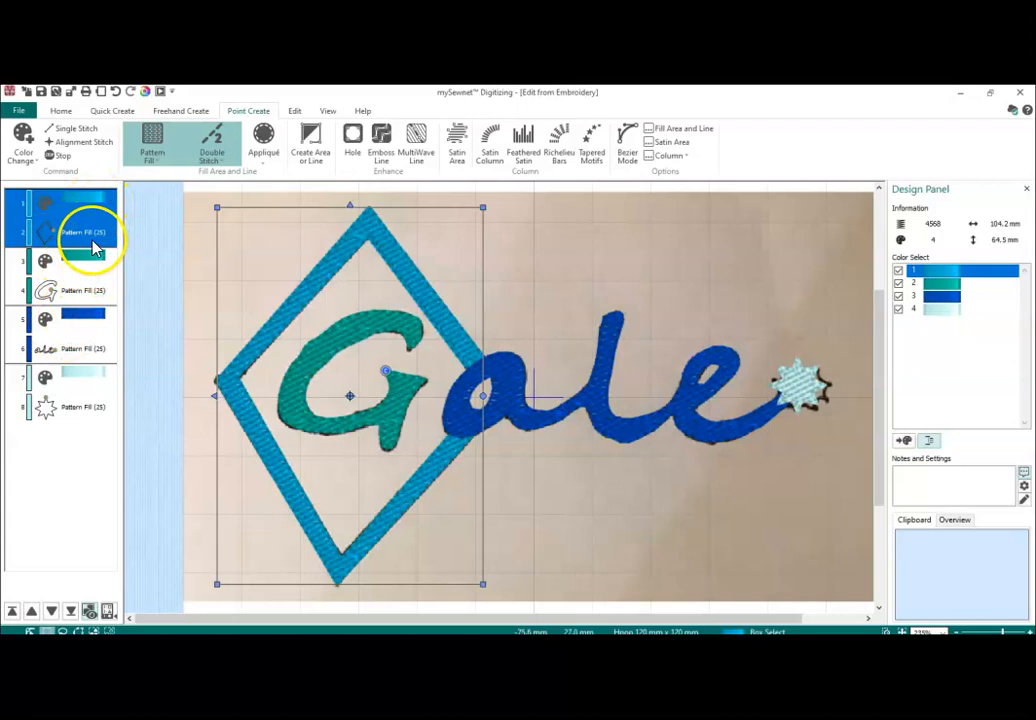
pyautogui.click(70, 245)
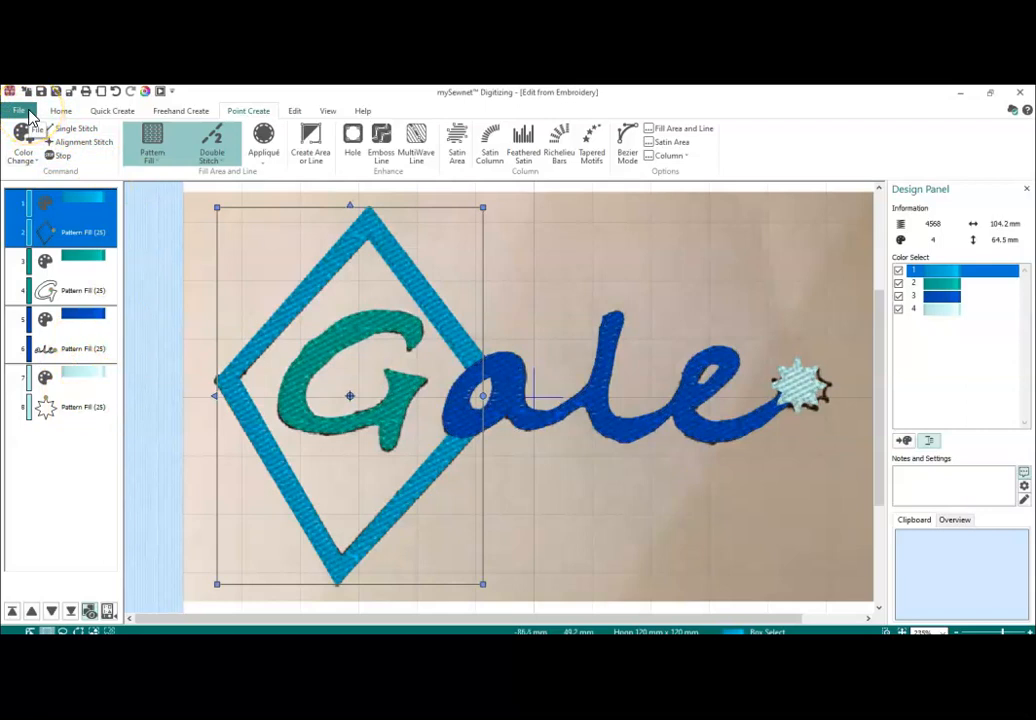
# Return the finished design to mySewnet Embroidery, and reopen it for editing in Digitizing
pyautogui.click(1020, 97)
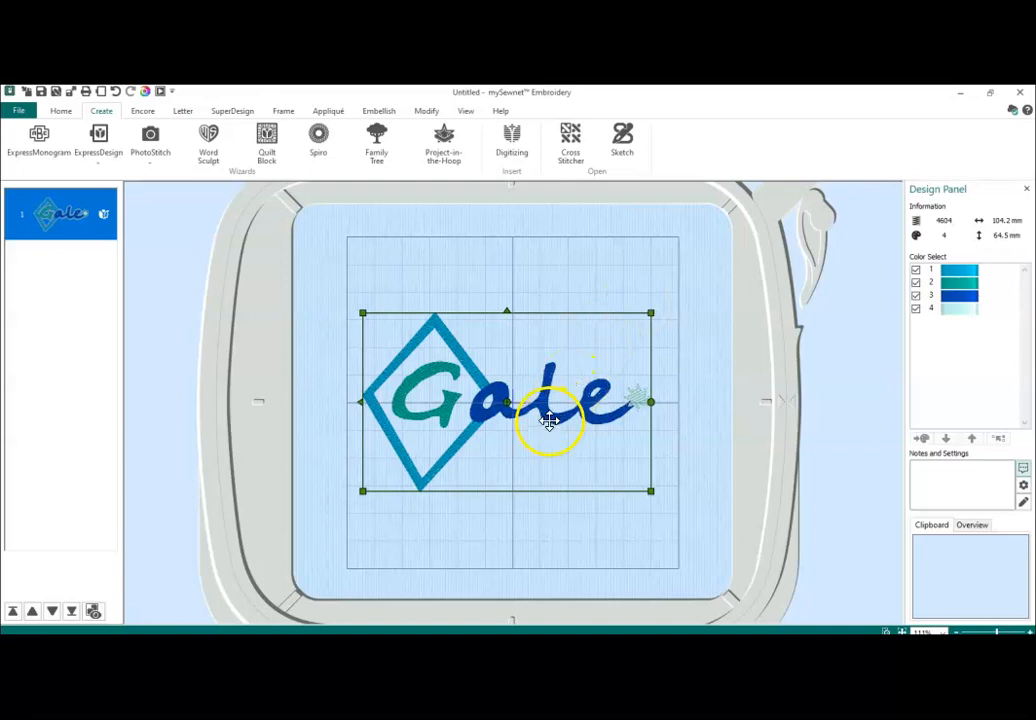
pyautogui.rightClick(74, 227)
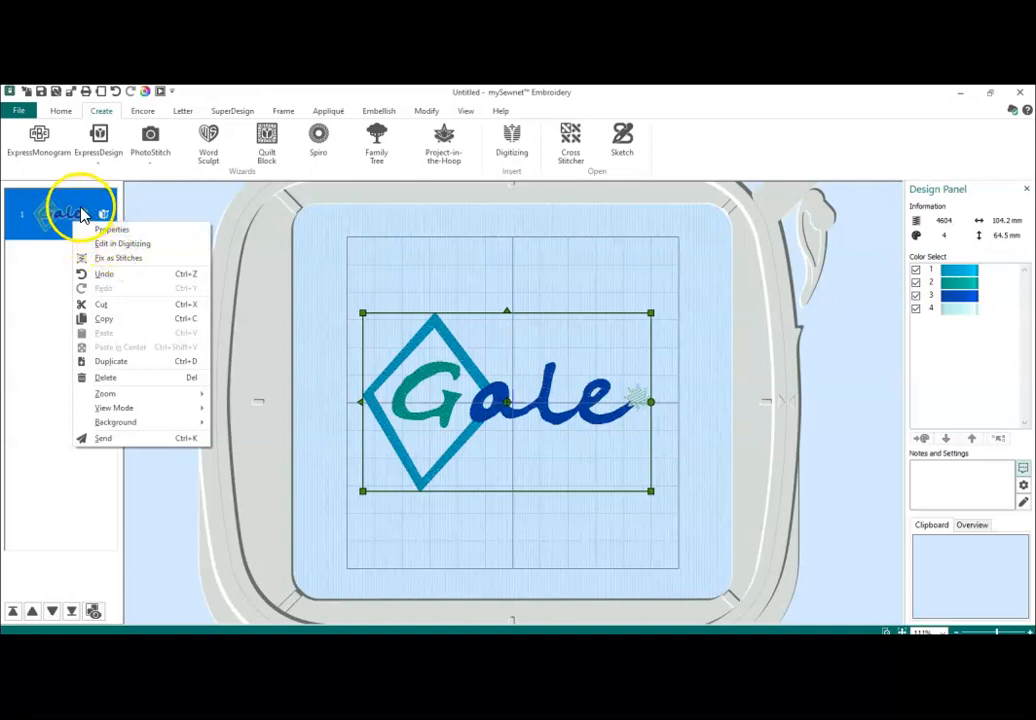
pyautogui.click(123, 245)
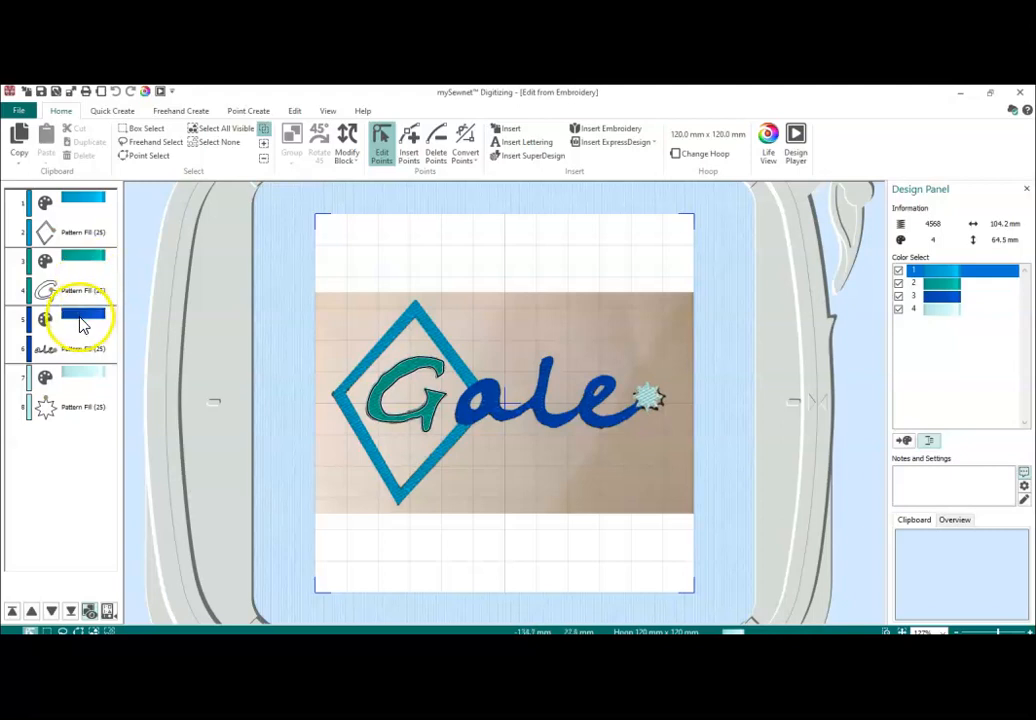
# Move an outline point at the top of the "l" in the "ale" fill up and outward to smooth its rounded end
pyautogui.click(76, 346)
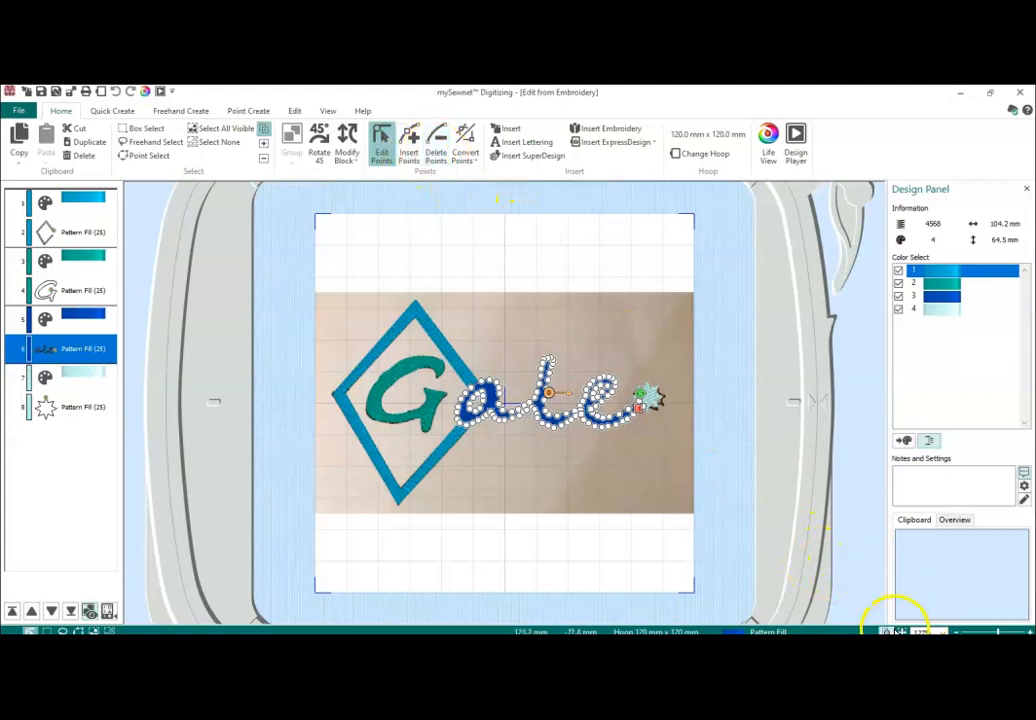
pyautogui.click(886, 631)
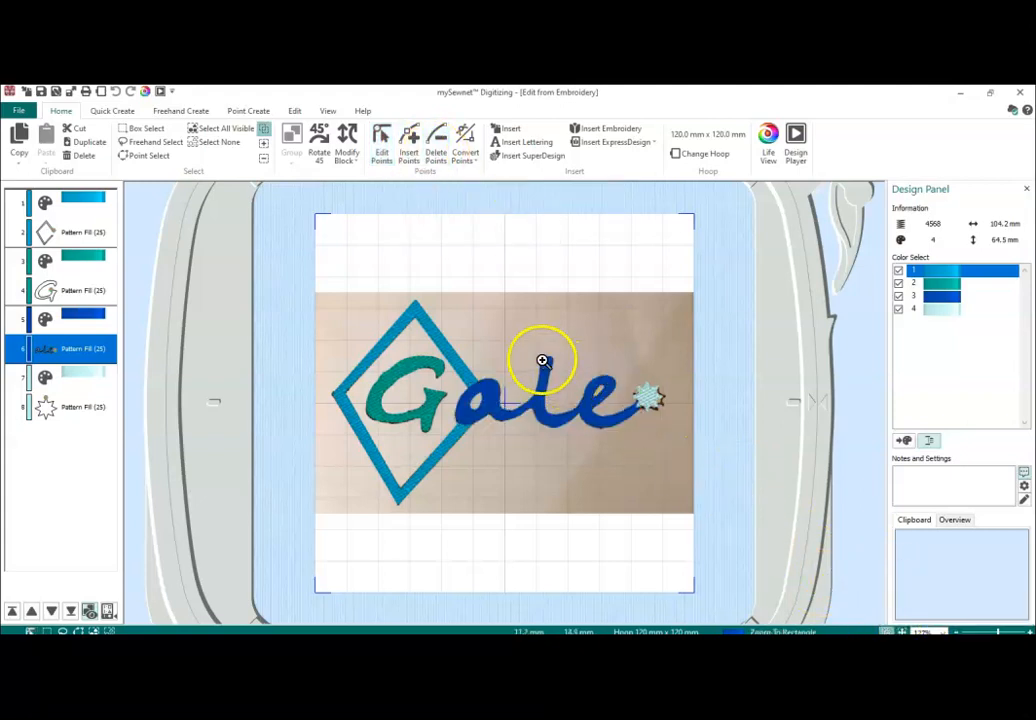
pyautogui.moveTo(539, 350); pyautogui.dragTo(555, 372)
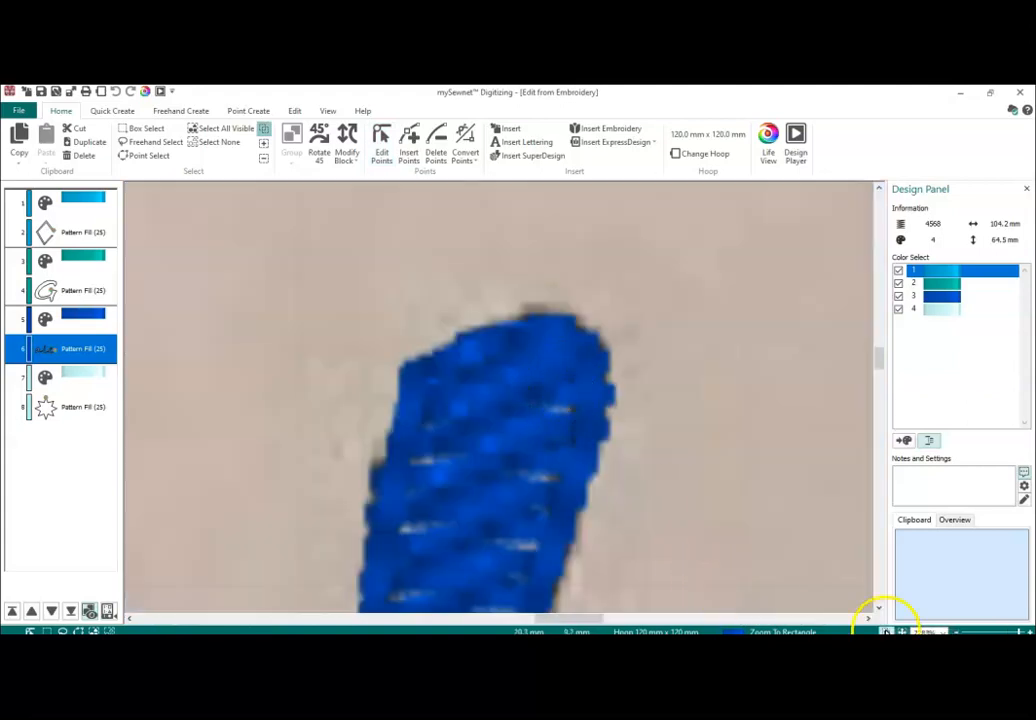
pyautogui.click(382, 140)
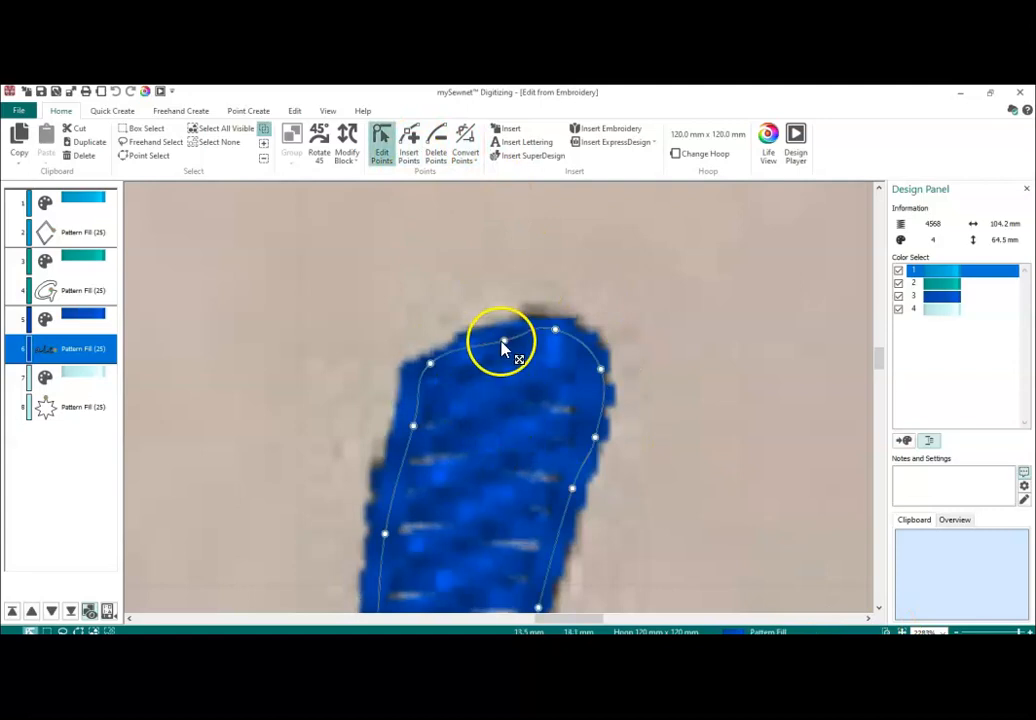
pyautogui.moveTo(498, 340); pyautogui.dragTo(481, 335)
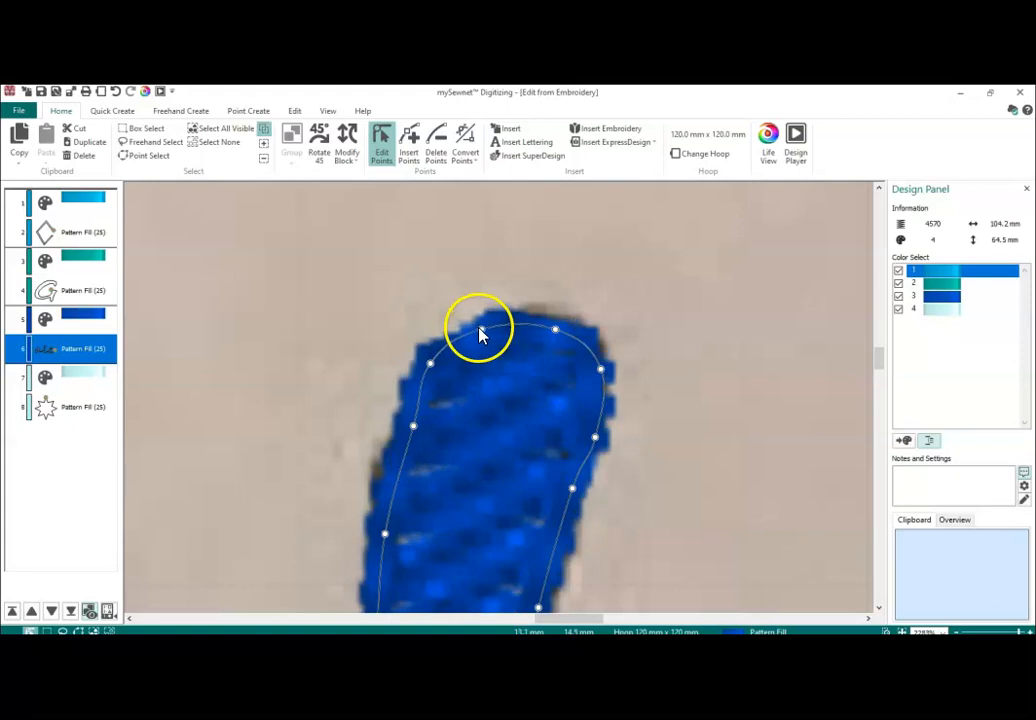
# Refine the rounded end of the "l" by nudging one outline point on each side and changing the point types near its tip
pyautogui.moveTo(429, 362); pyautogui.dragTo(436, 370)
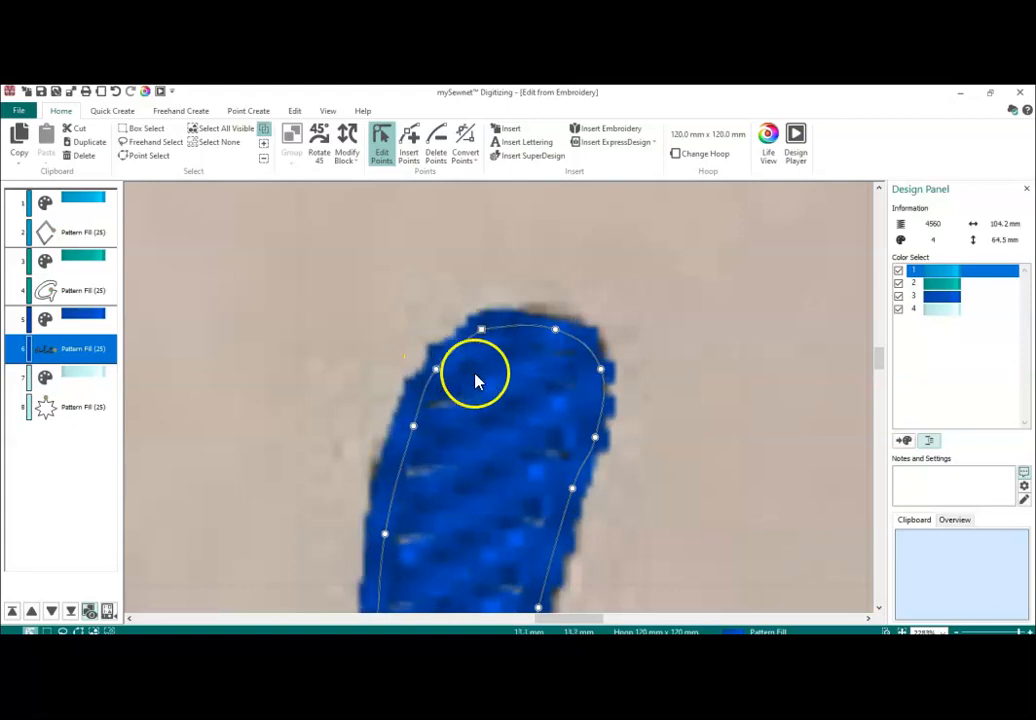
pyautogui.rightClick(601, 372)
pyautogui.rightClick(601, 372)
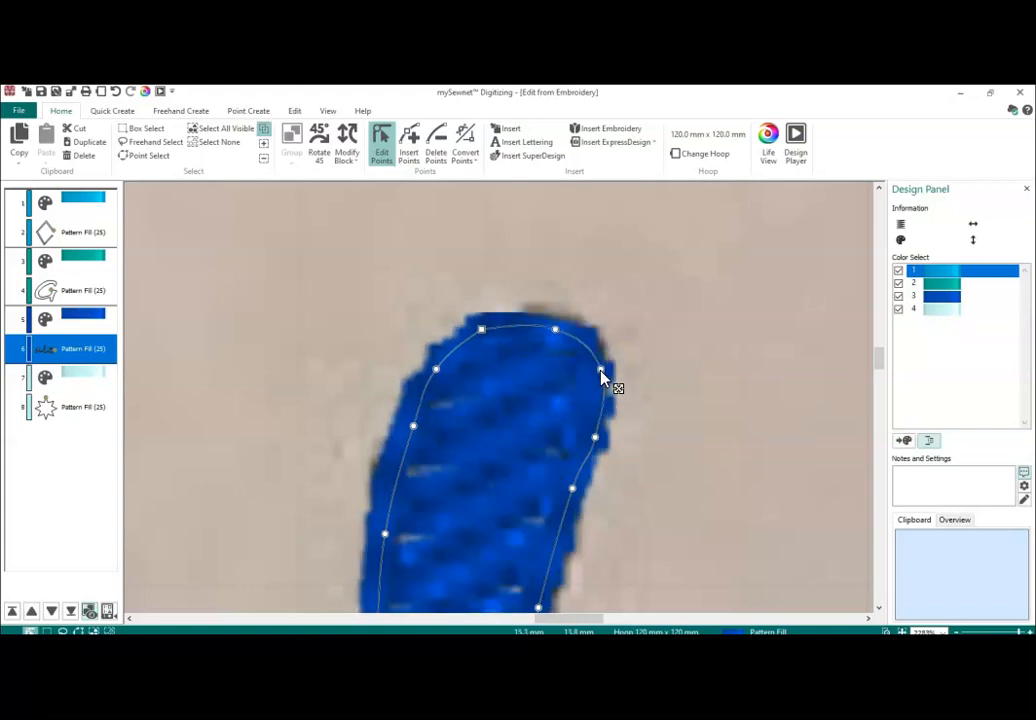
pyautogui.rightClick(601, 372)
pyautogui.click(484, 343)
pyautogui.rightClick(485, 335)
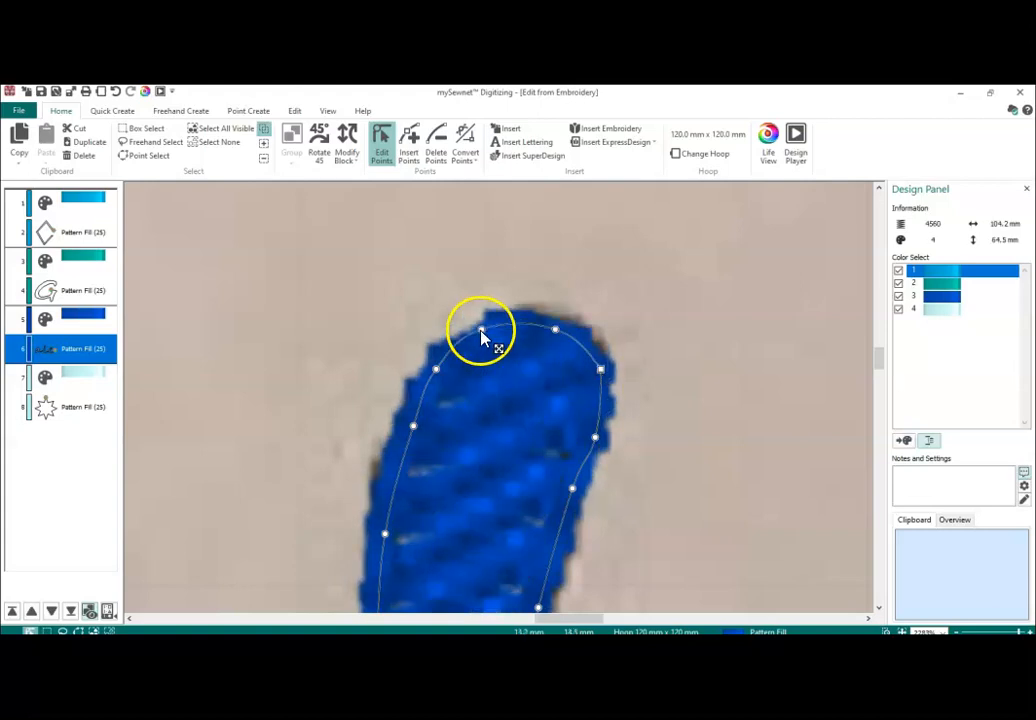
pyautogui.moveTo(575, 490); pyautogui.dragTo(578, 499)
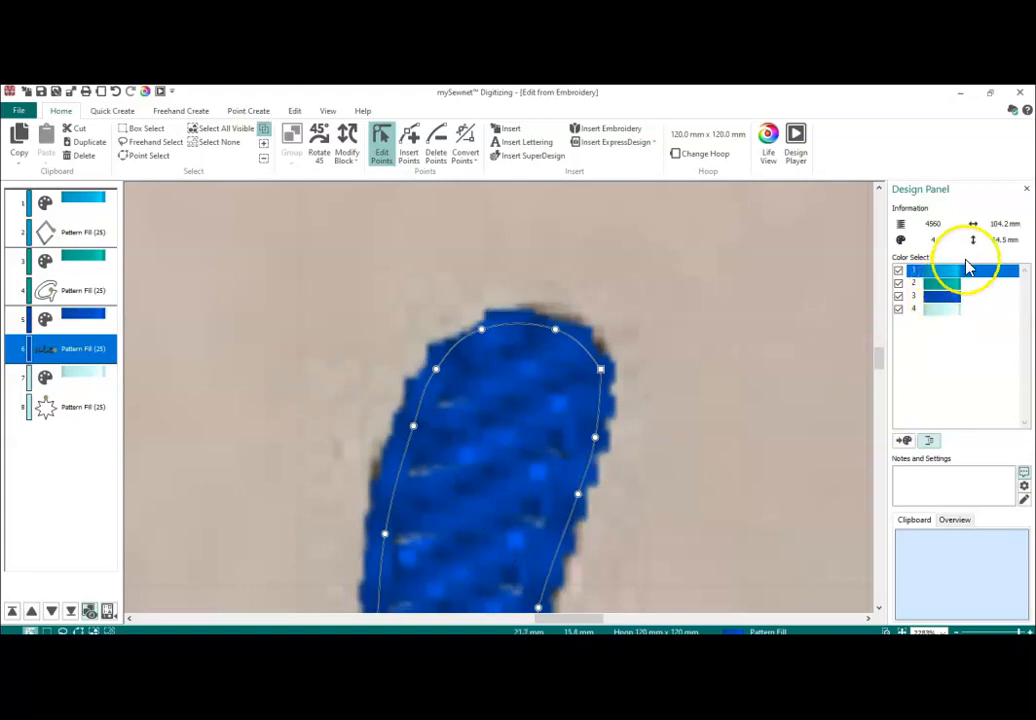
pyautogui.moveTo(880, 360); pyautogui.dragTo(882, 380)
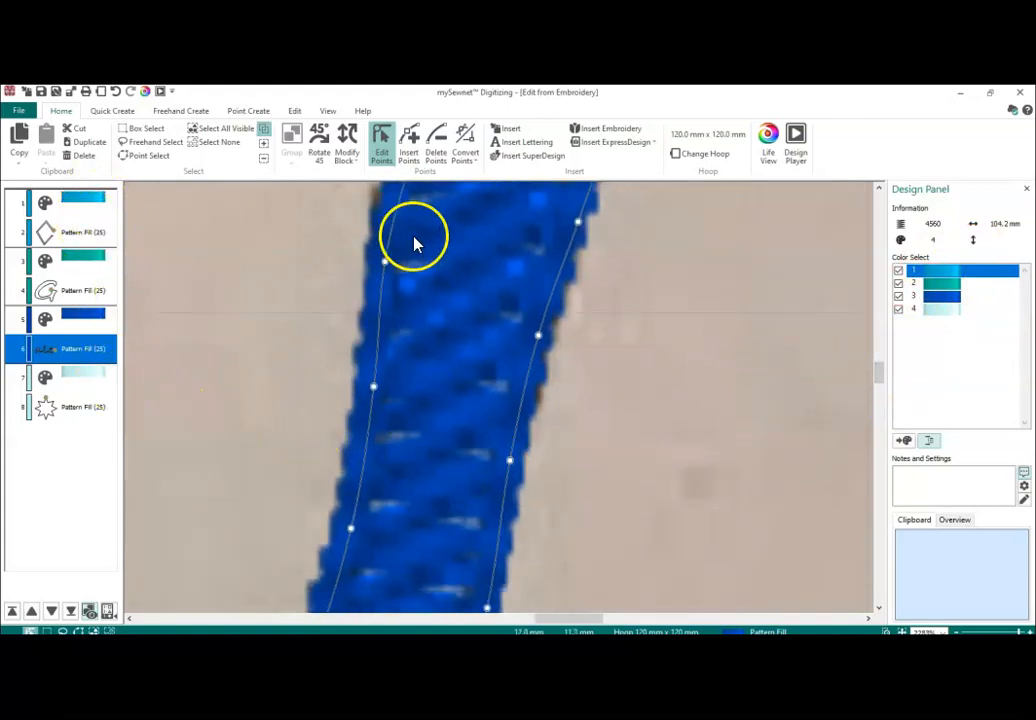
# Close Digitizing and return to the four-color name design in mySewnet Embroidery
pyautogui.click(1024, 96)
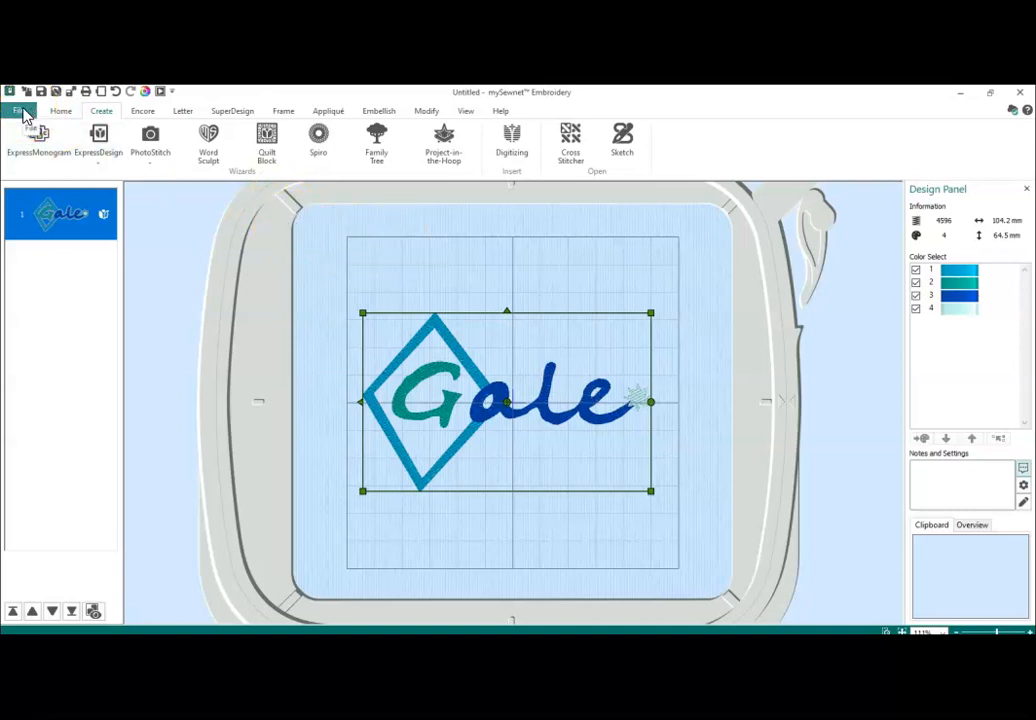
pyautogui.click(24, 113)
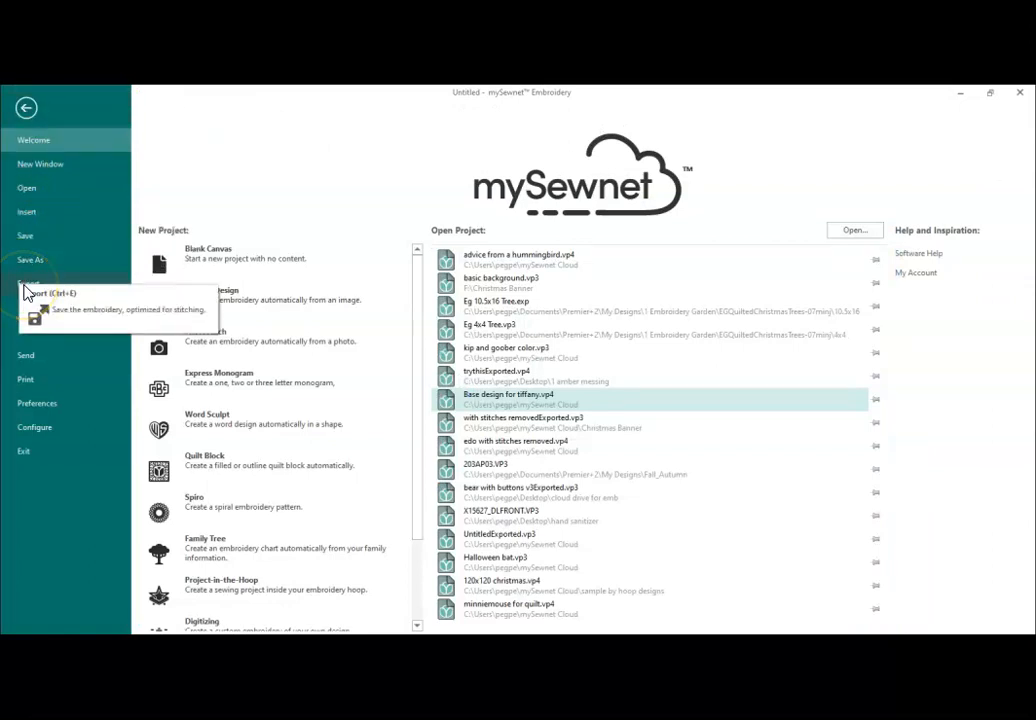
pyautogui.click(26, 107)
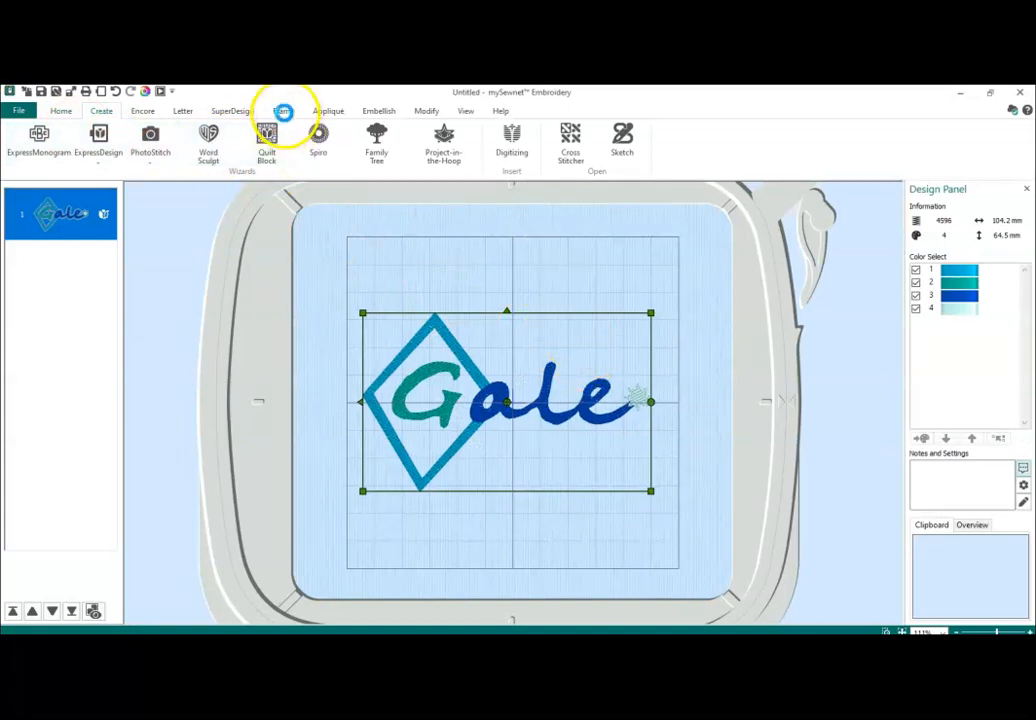
# With the name design deselected, add the tall plain rectangular frame from the Classical 1 set to the hoop
pyautogui.click(383, 264)
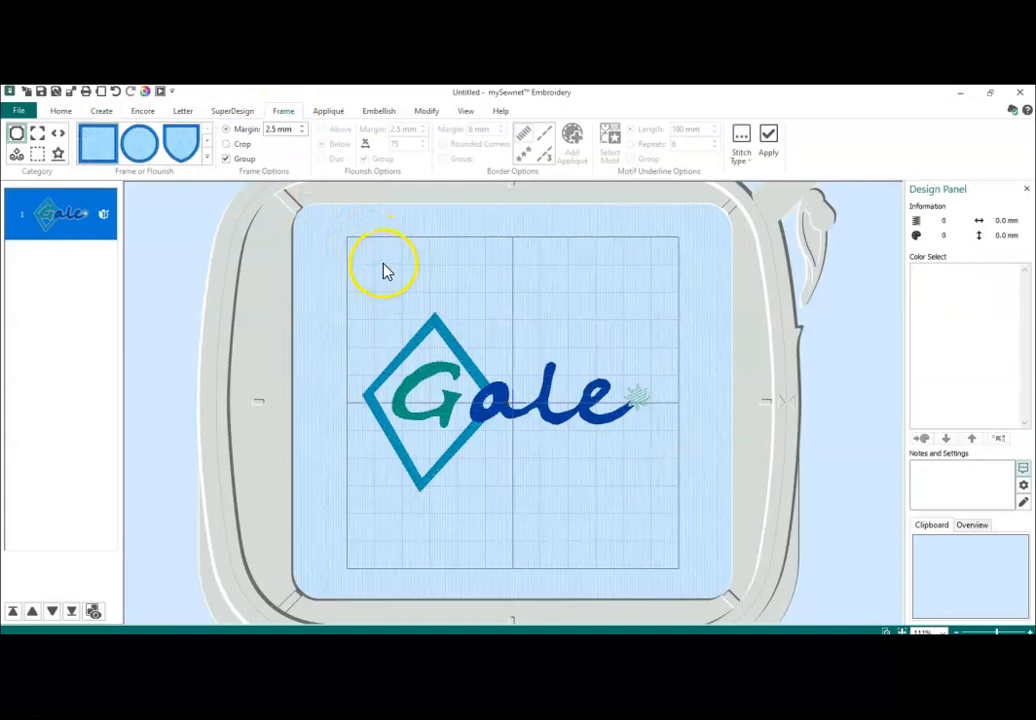
pyautogui.click(207, 157)
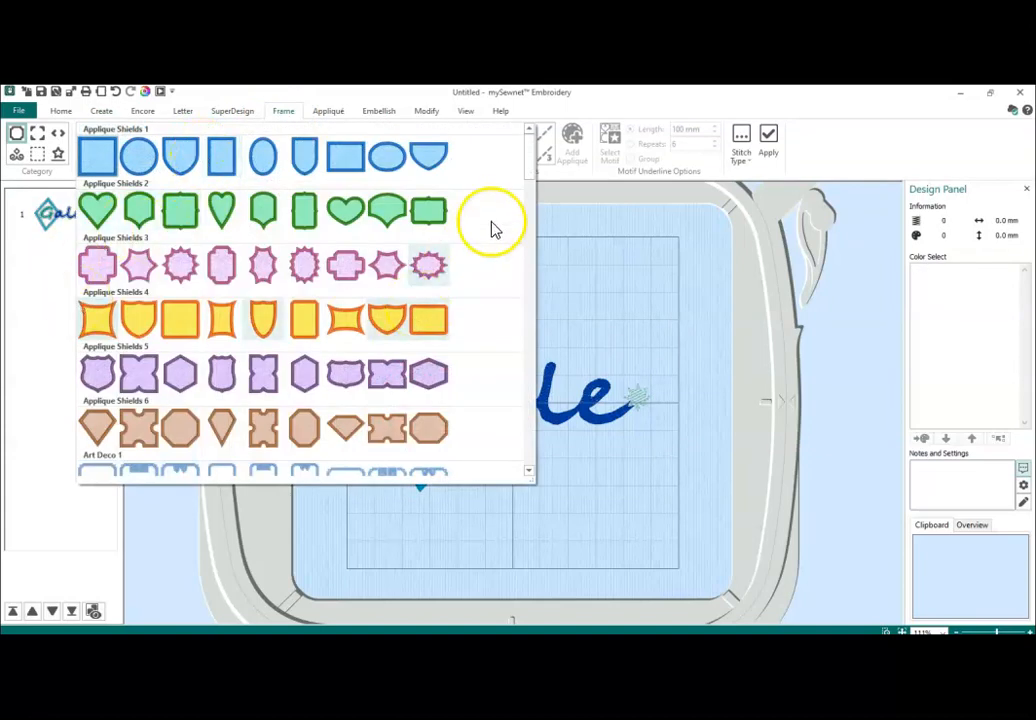
pyautogui.moveTo(532, 157); pyautogui.dragTo(537, 235)
pyautogui.click(538, 230)
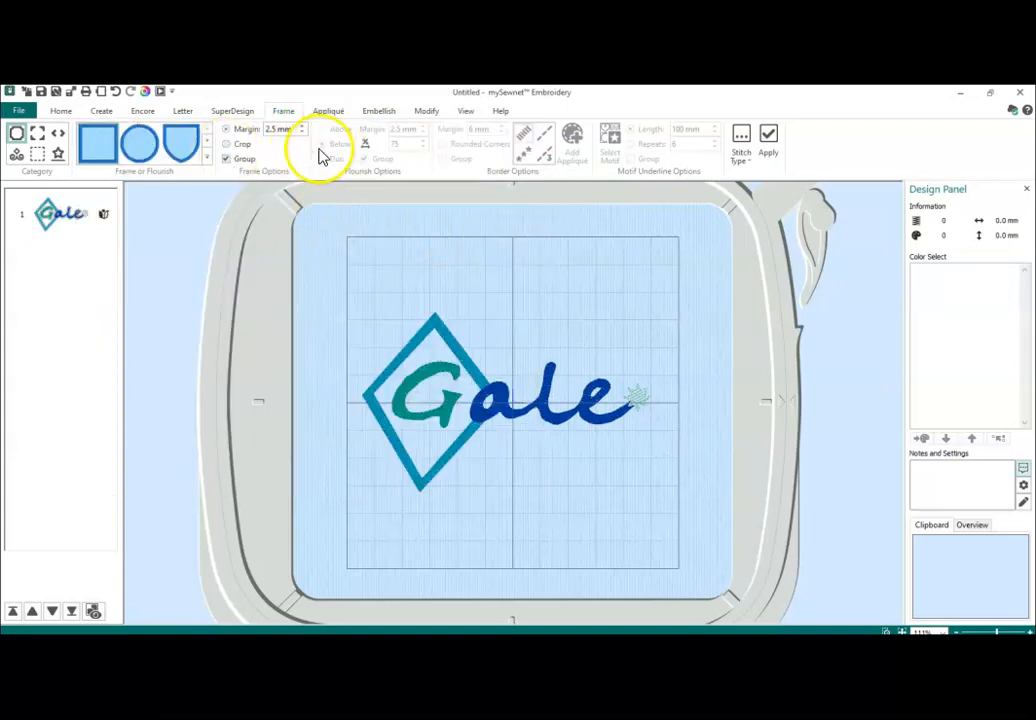
pyautogui.click(208, 158)
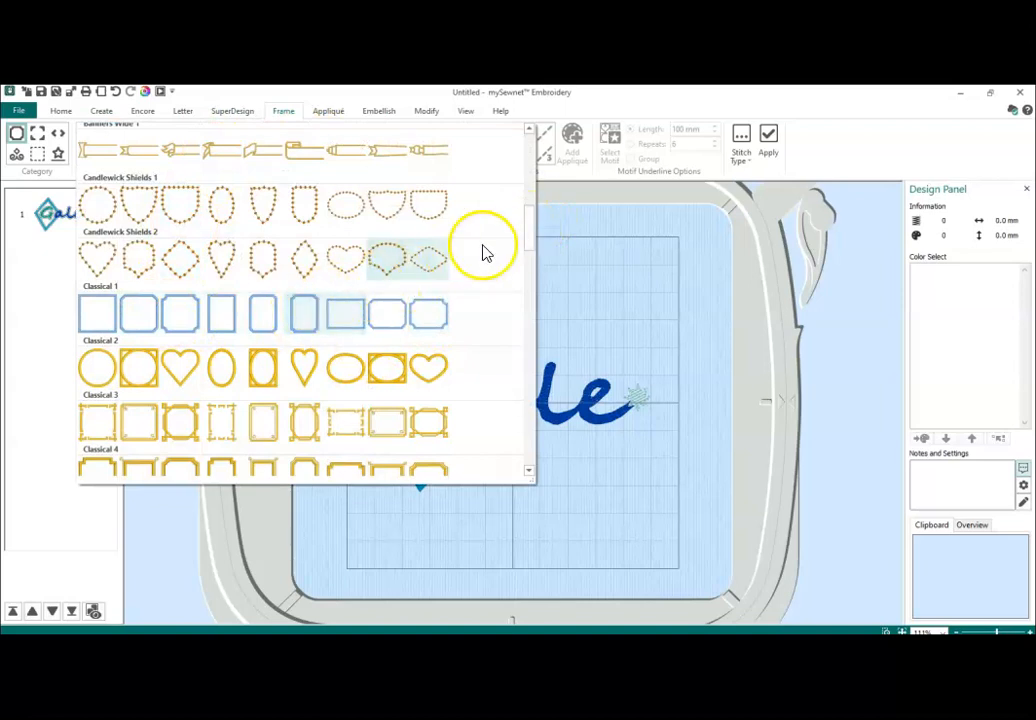
pyautogui.scroll(-2, 534, 229)
pyautogui.moveTo(529, 260); pyautogui.dragTo(529, 272)
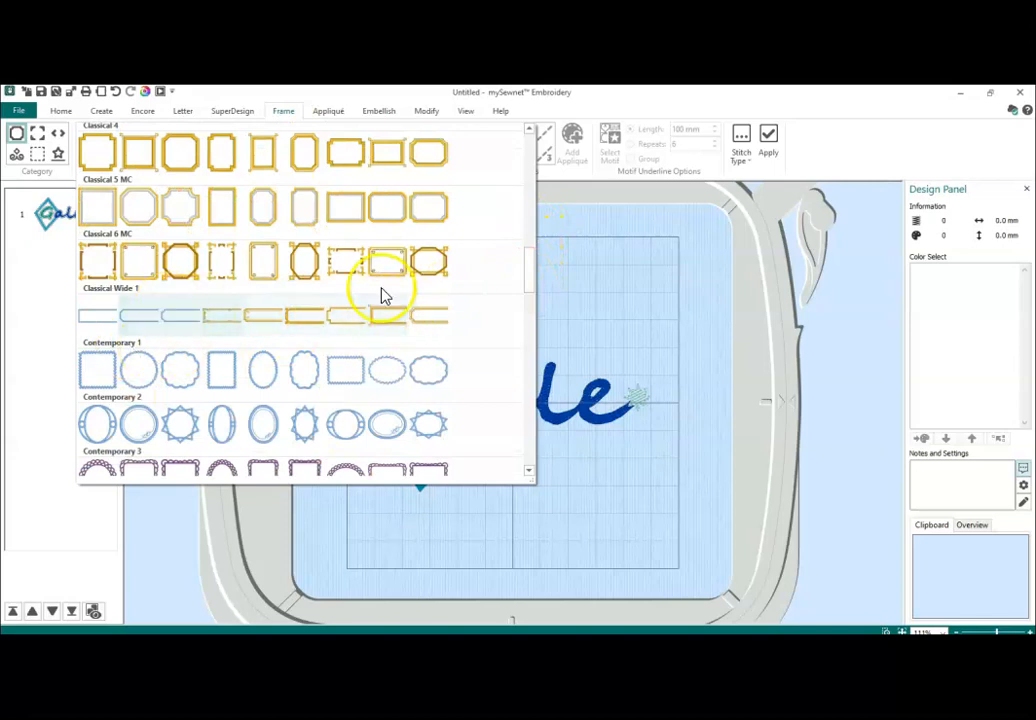
pyautogui.click(538, 257)
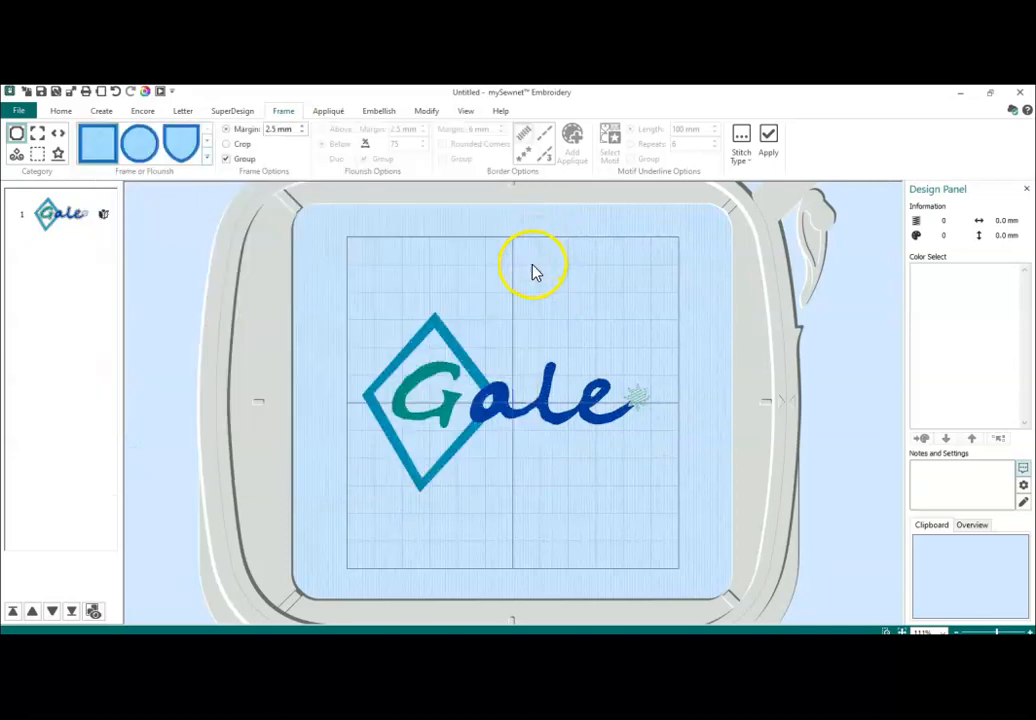
pyautogui.click(206, 159)
pyautogui.moveTo(530, 271); pyautogui.dragTo(533, 238)
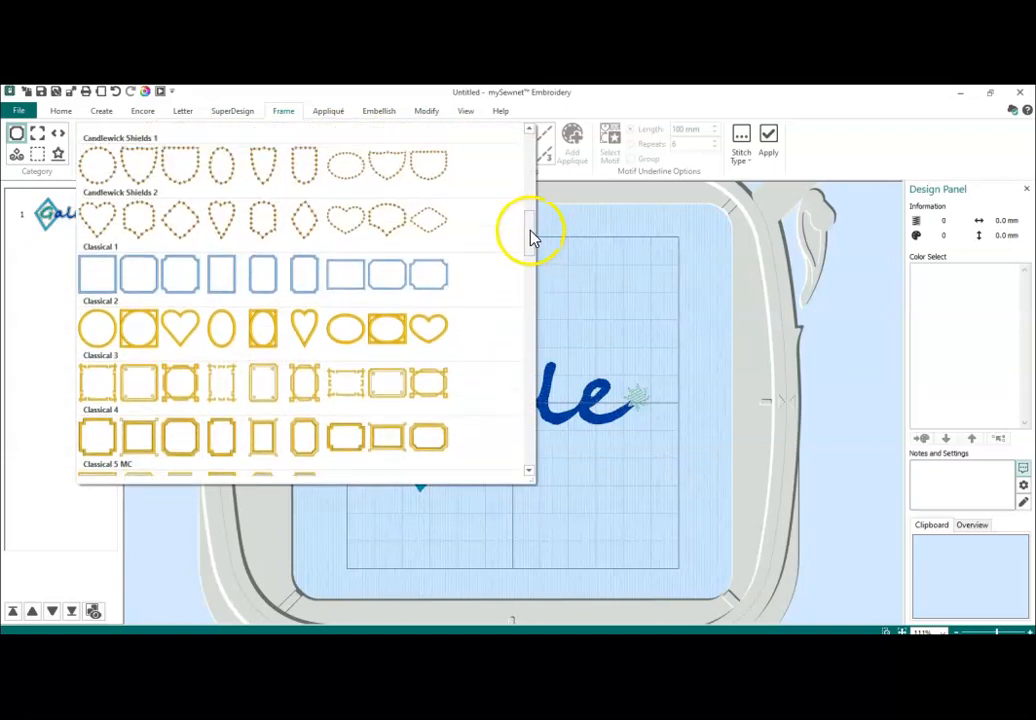
pyautogui.click(220, 275)
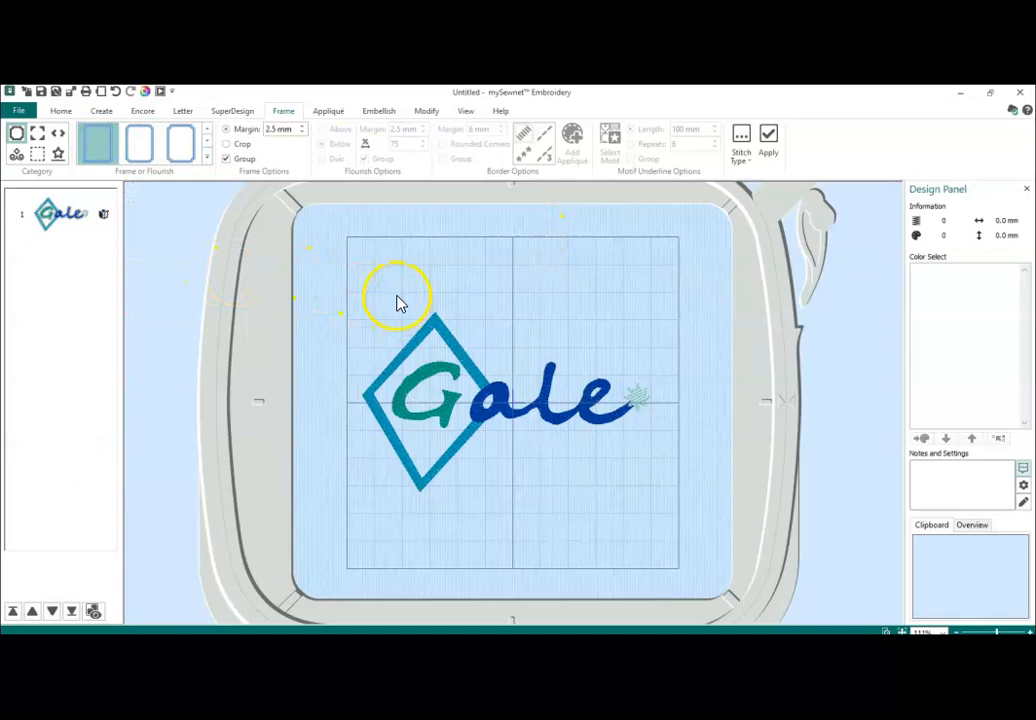
pyautogui.click(777, 136)
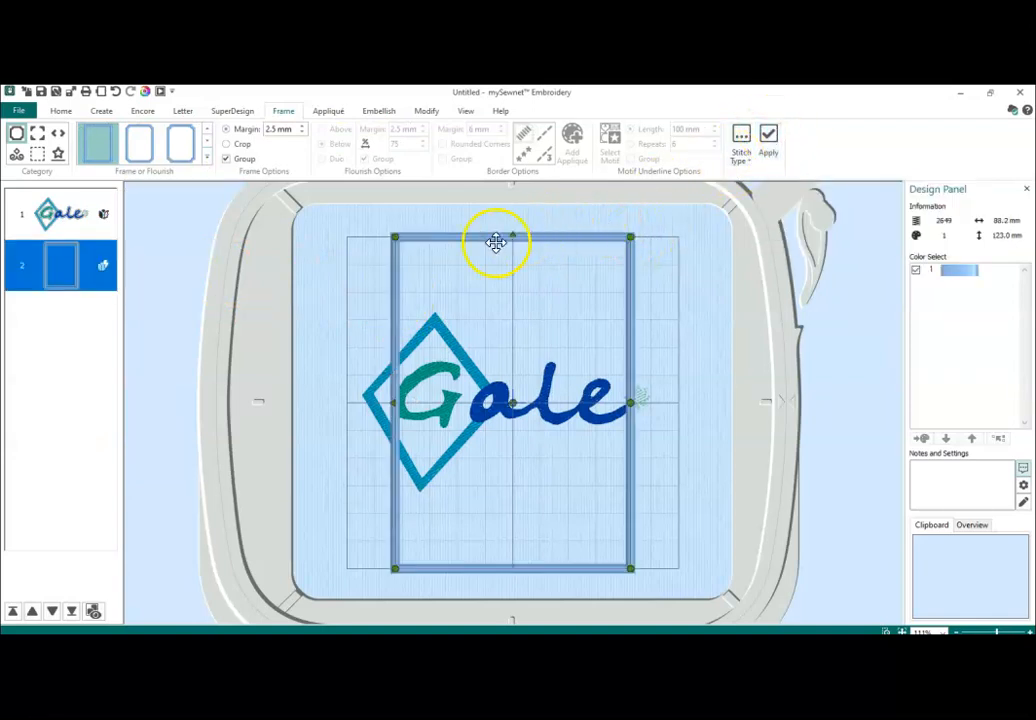
# Reshape the rectangular frame to 116.8 mm wide by 75.2 mm high so it surrounds the whole name, diamond and flower
pyautogui.moveTo(394, 237); pyautogui.dragTo(351, 299)
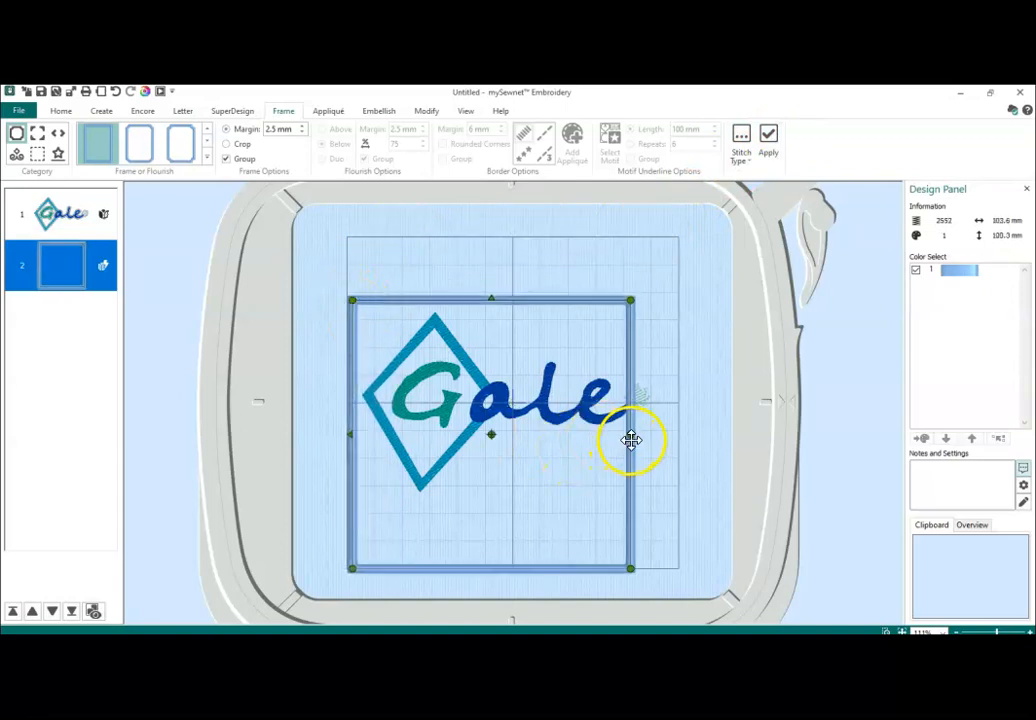
pyautogui.moveTo(630, 568); pyautogui.dragTo(666, 499)
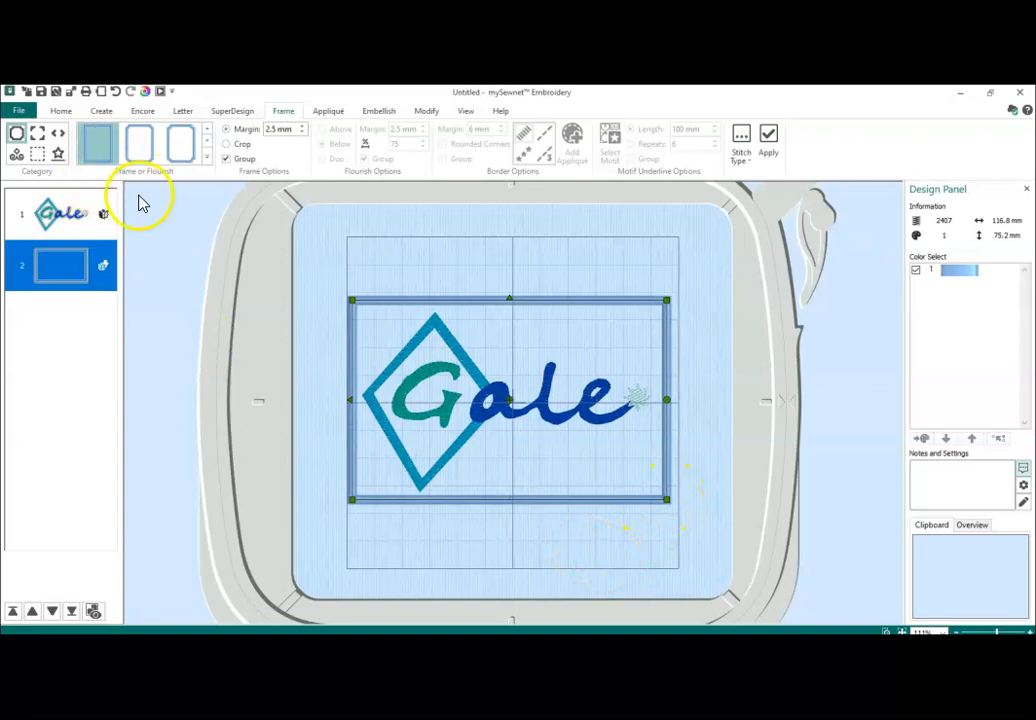
pyautogui.click(22, 112)
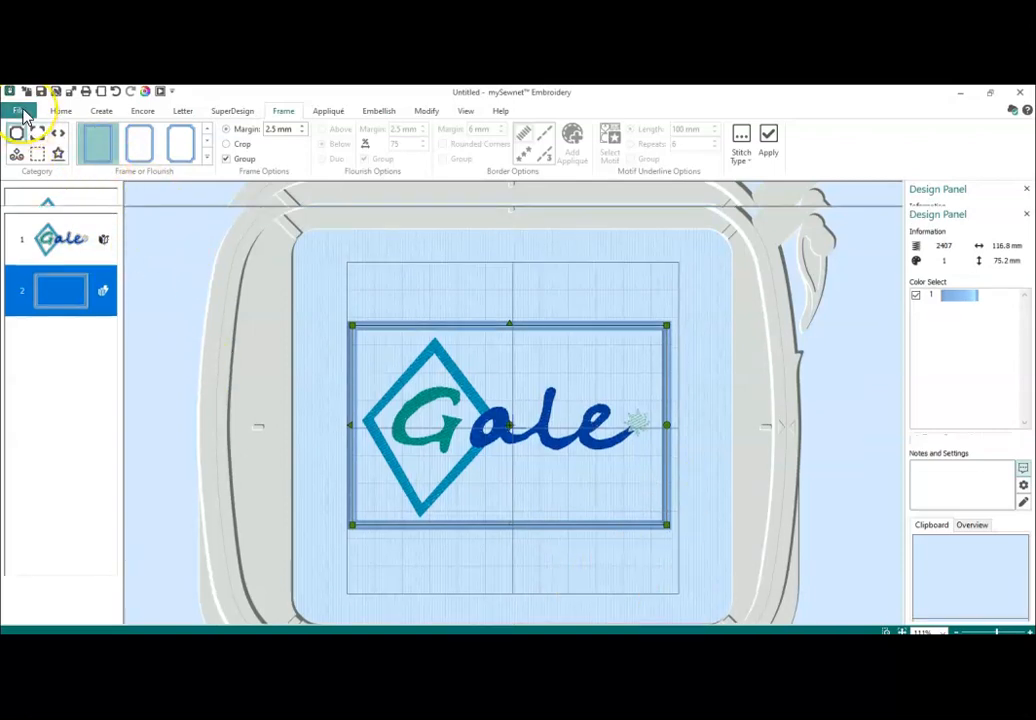
pyautogui.click(26, 111)
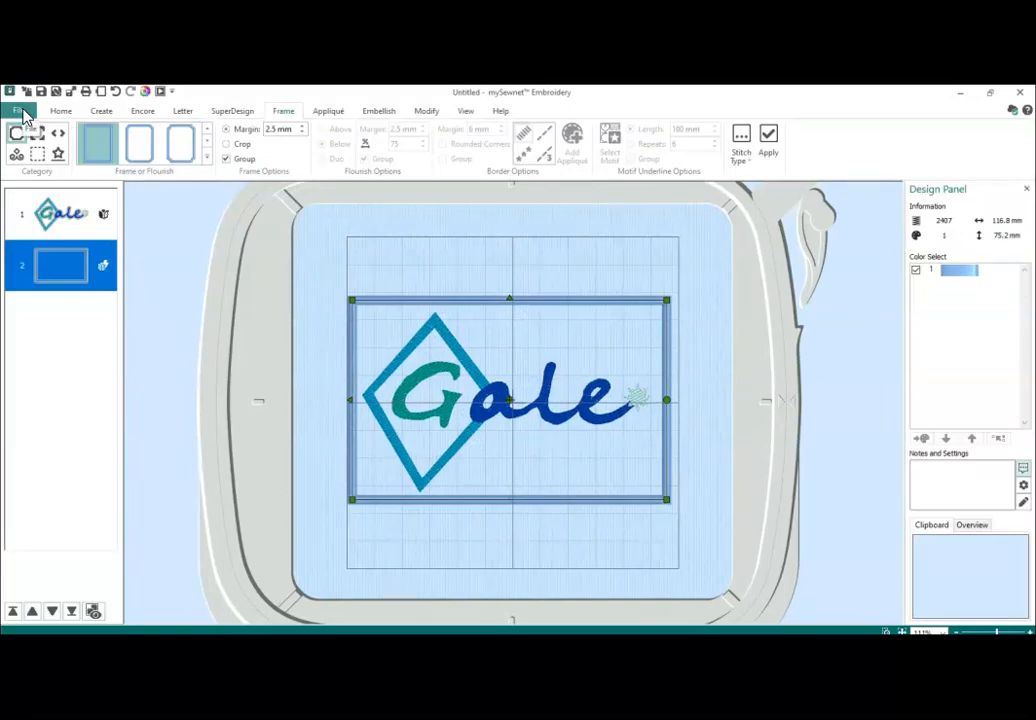
# Try combining the frame and the name design into one embroidery, and undo the combination
pyautogui.click(61, 113)
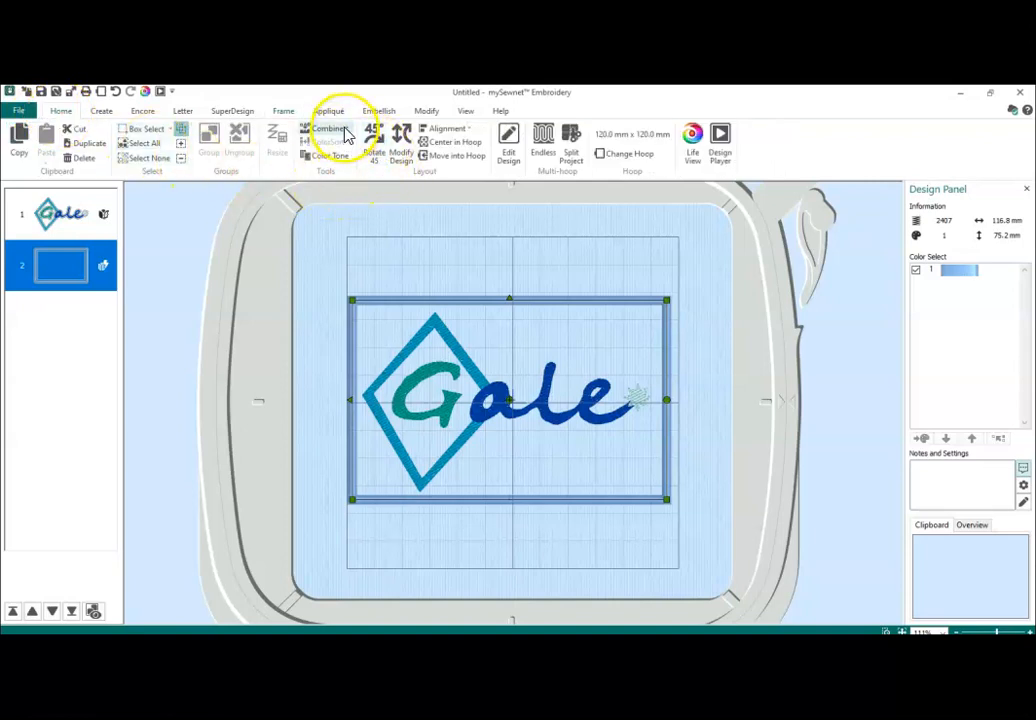
pyautogui.click(345, 134)
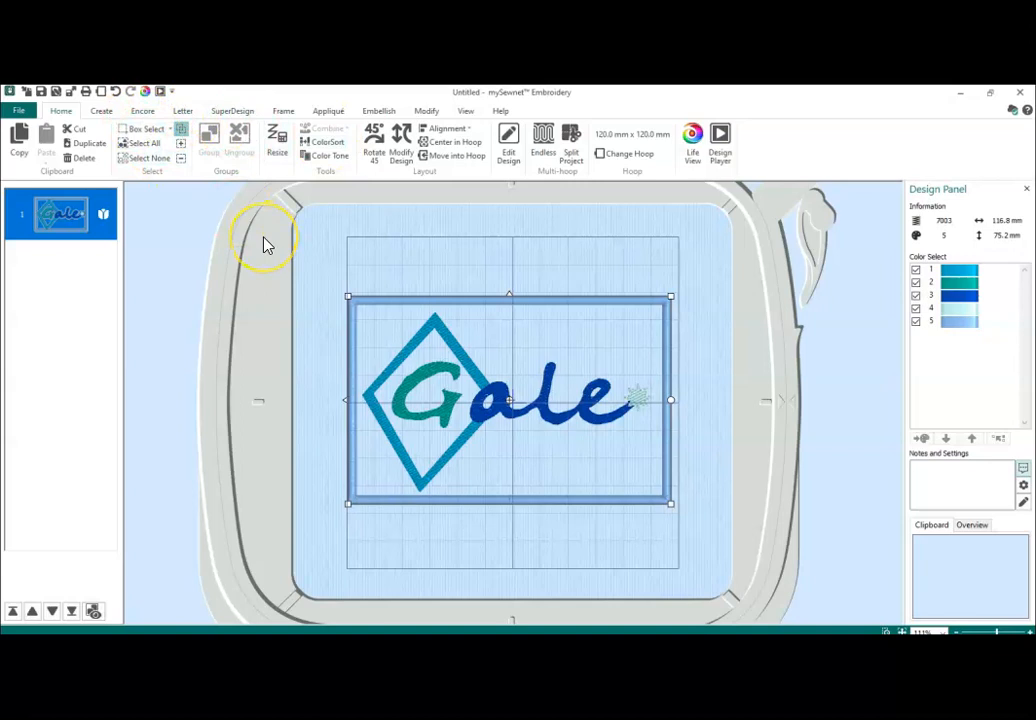
pyautogui.hotkey('ctrl', 'z')
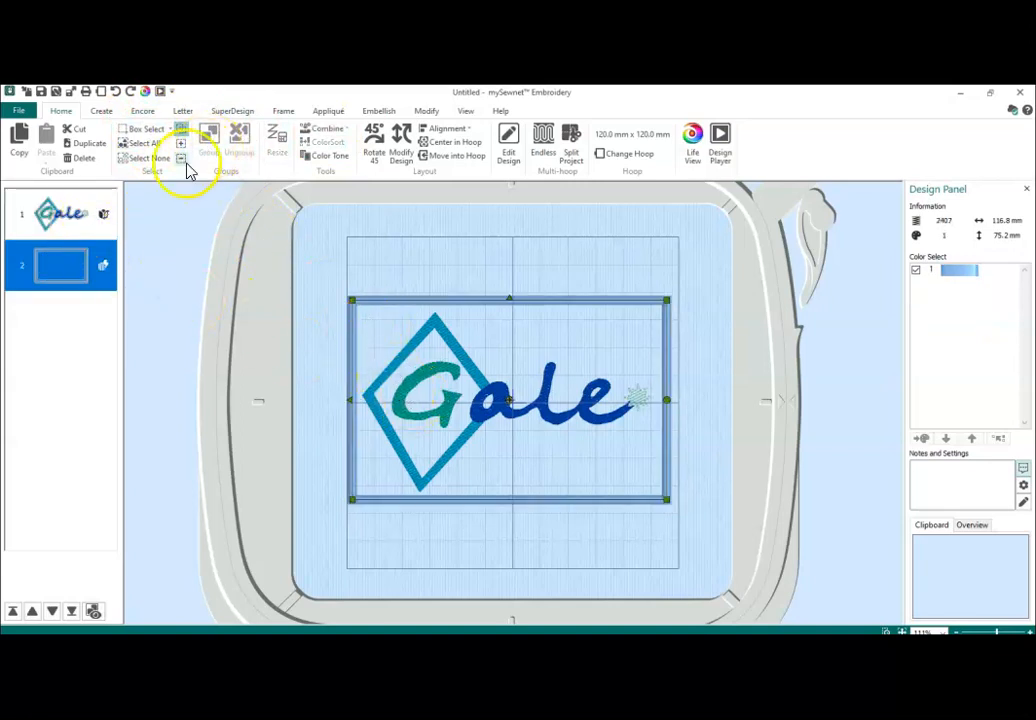
# Group the name design with its rectangular frame, and center the group in the hoop
pyautogui.keyDown('ctrl'); pyautogui.click(85, 215); pyautogui.keyUp('ctrl')
pyautogui.click(210, 139)
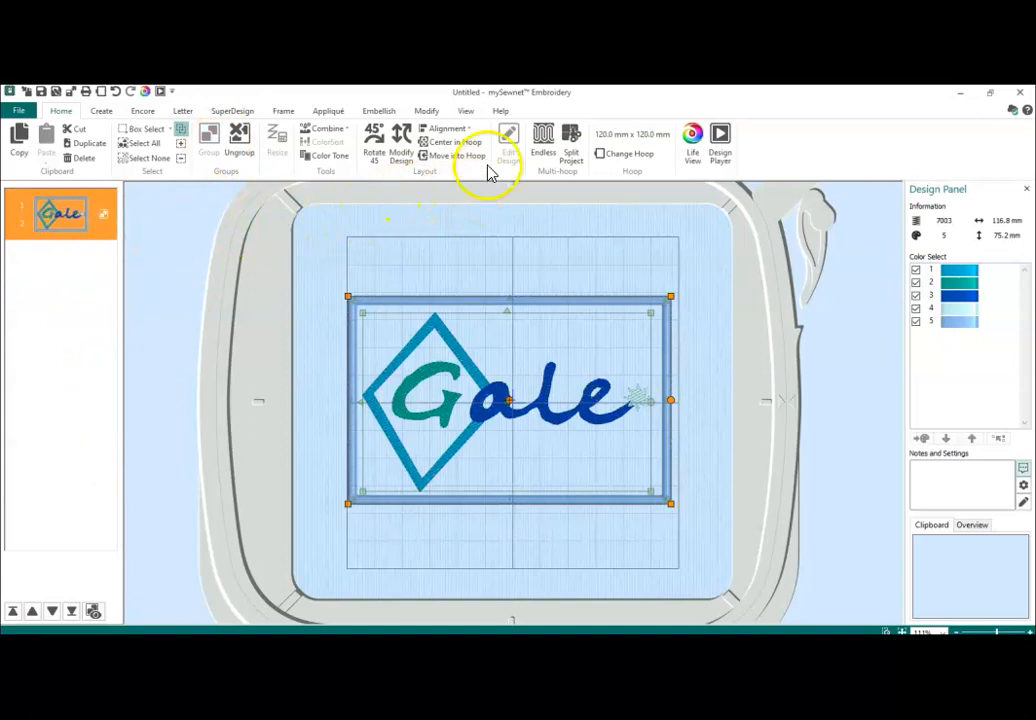
pyautogui.click(462, 150)
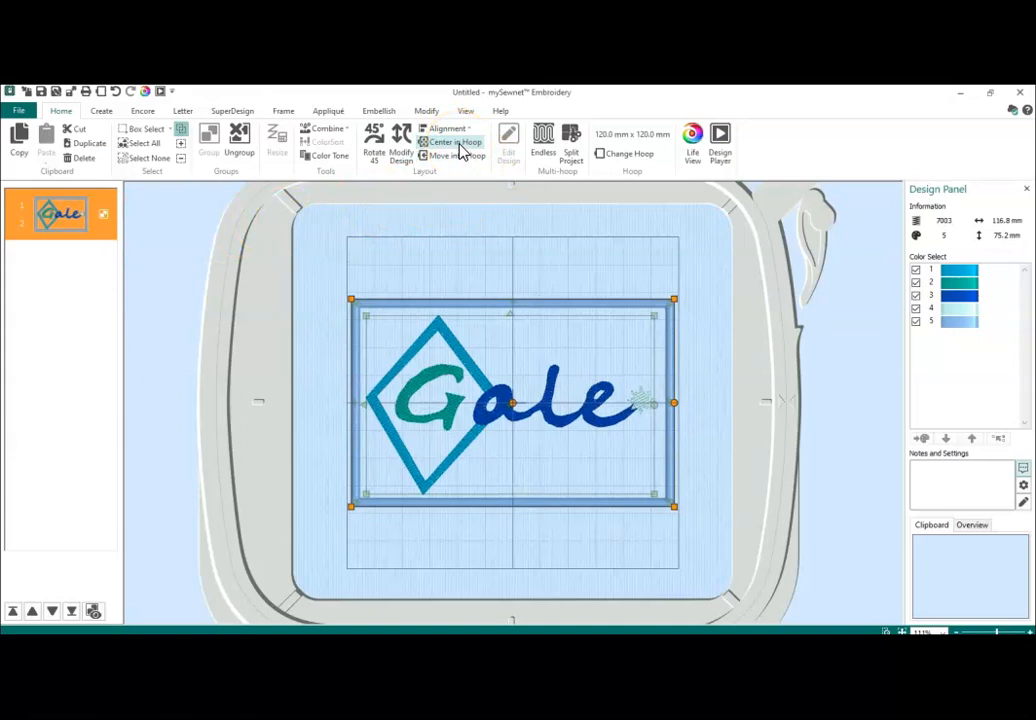
# Use Color Tone to convert the grouped design's threads to the PZ Database thread range
pyautogui.click(336, 163)
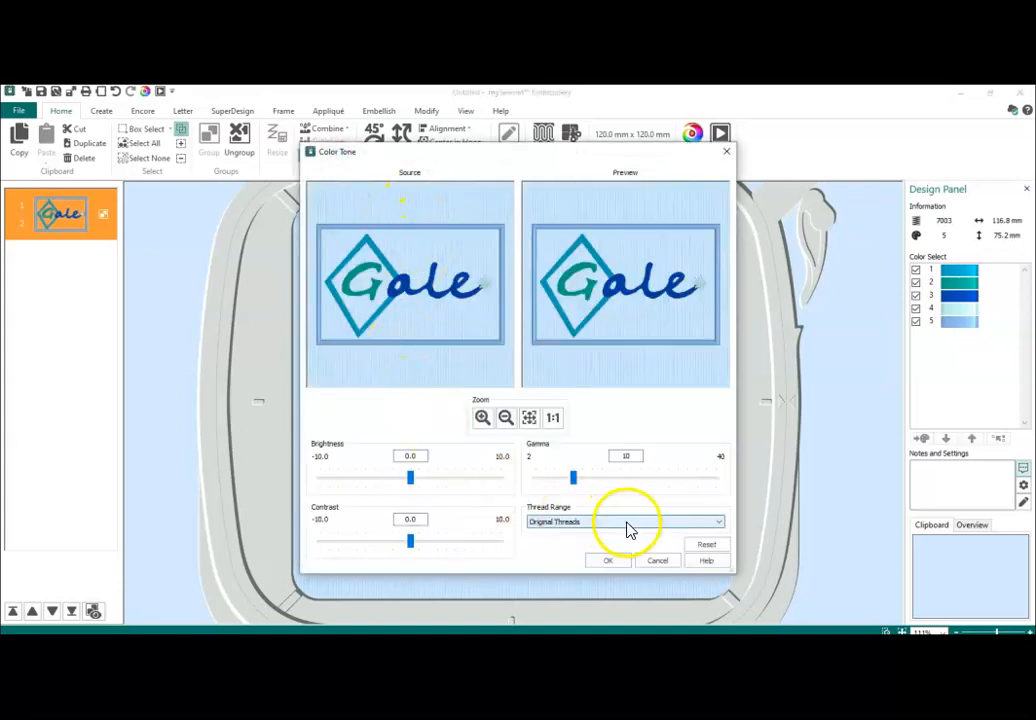
pyautogui.click(627, 522)
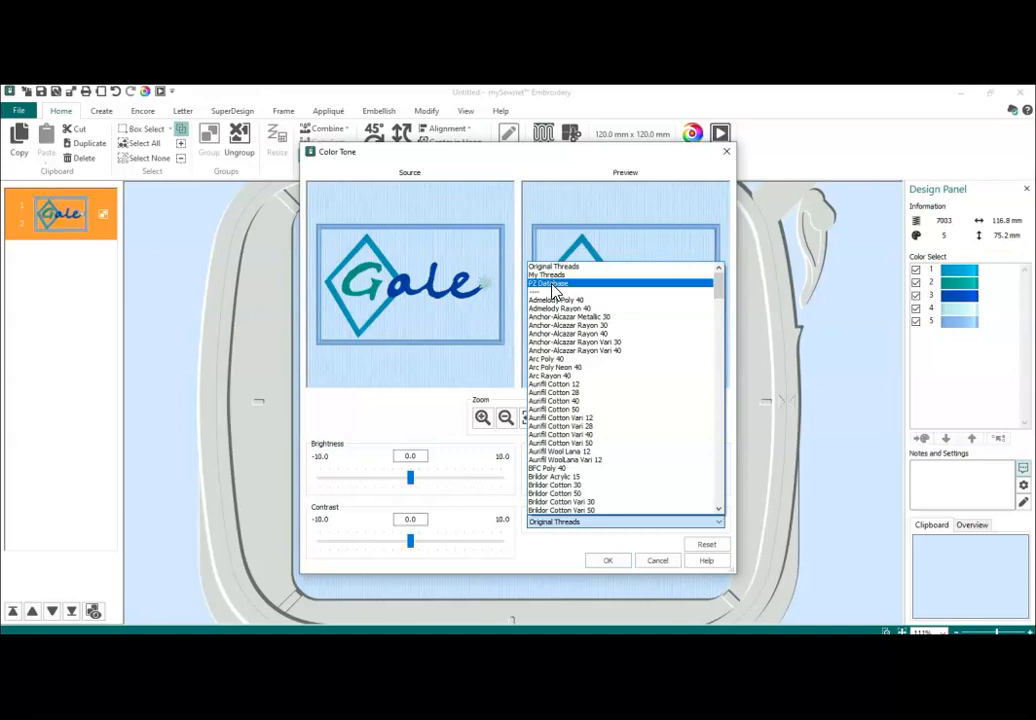
pyautogui.click(552, 286)
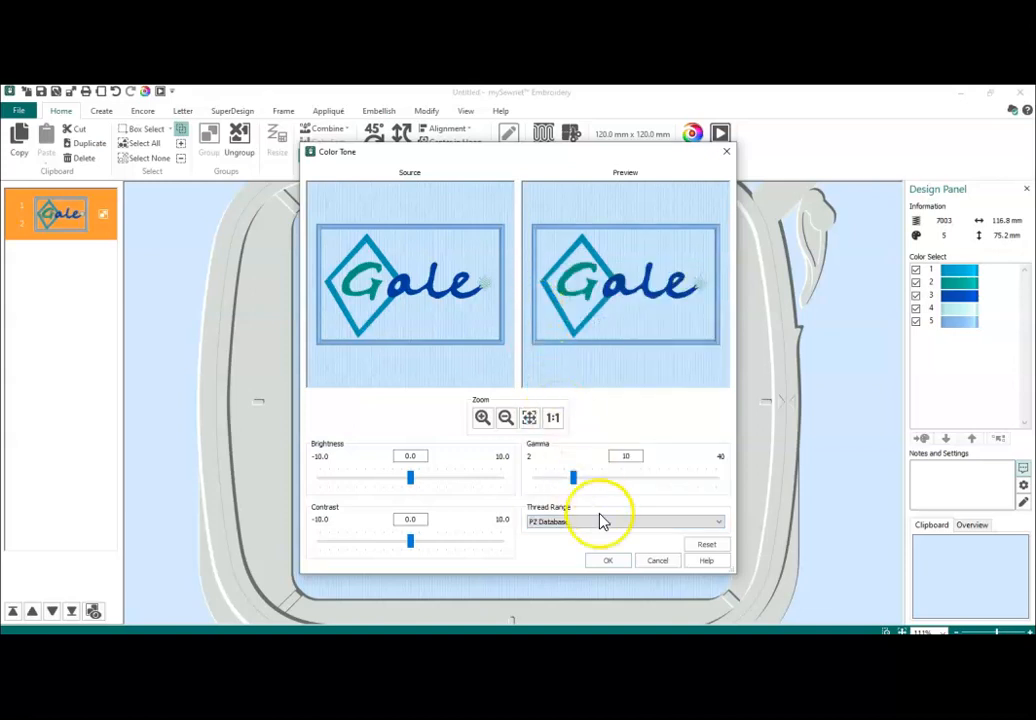
pyautogui.click(611, 561)
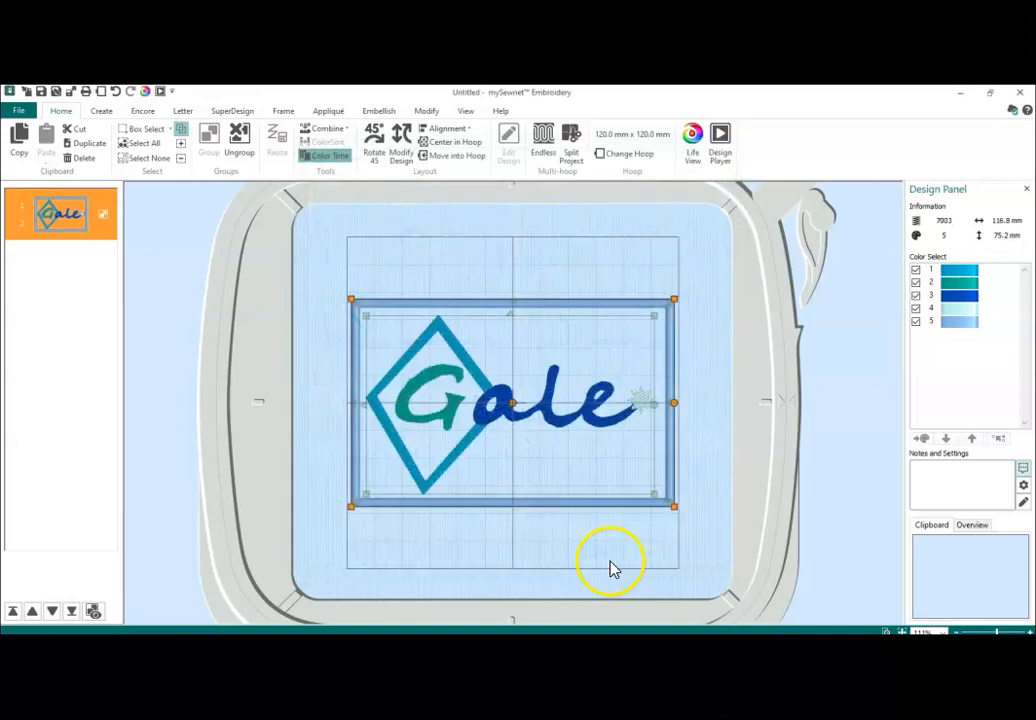
pyautogui.click(952, 327)
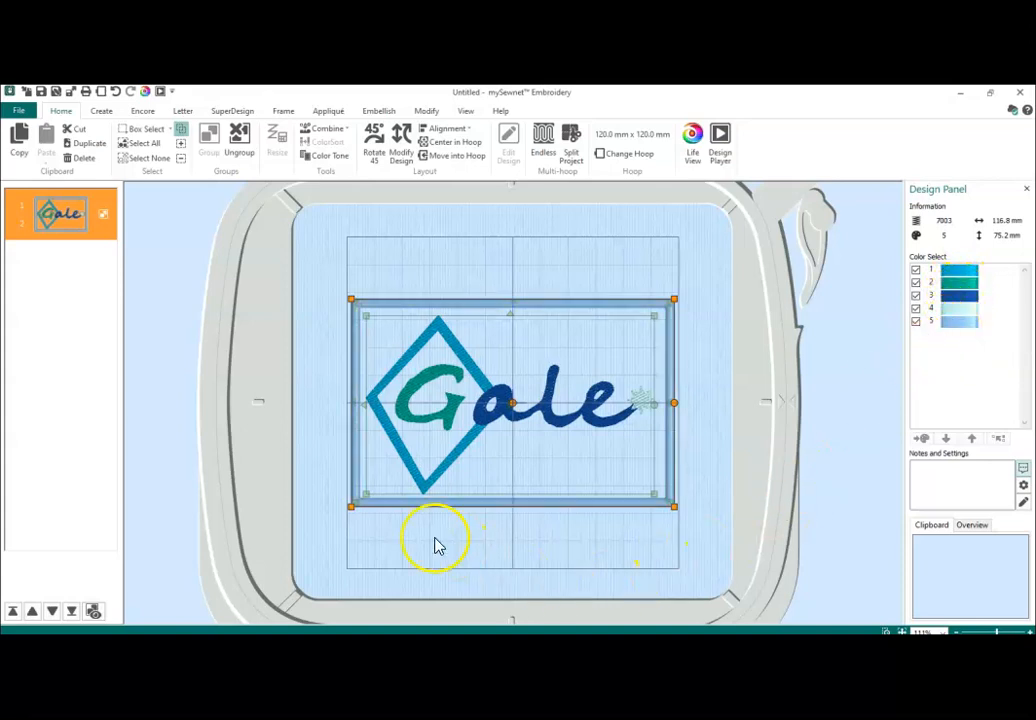